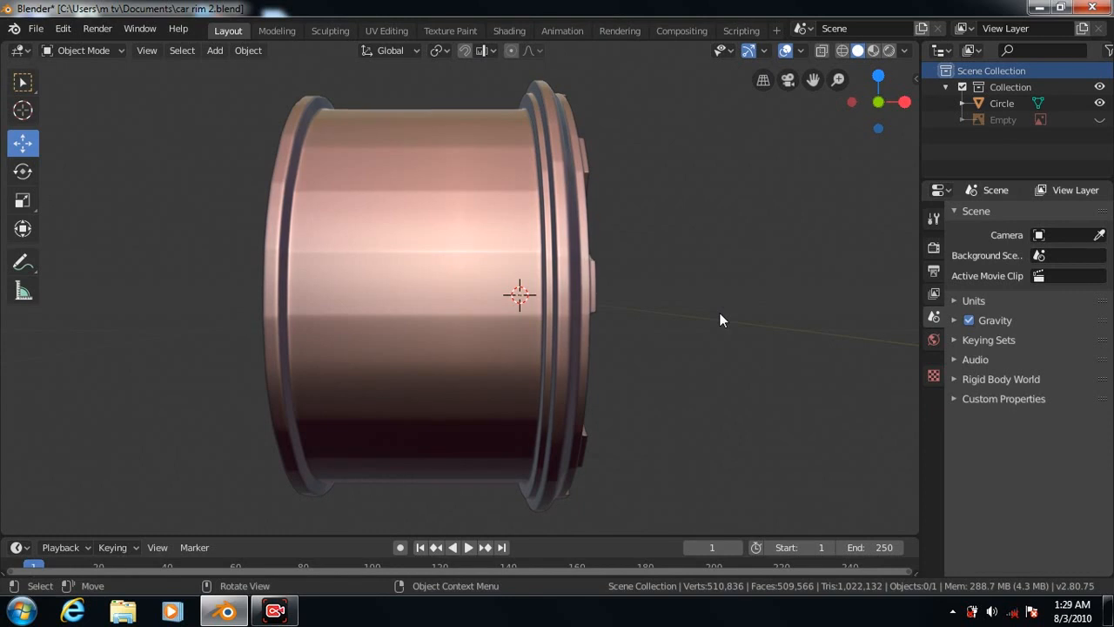
# Examine the finished wheel rim from its side, front and raised angles in perspective and orthographic views
pyautogui.press('KP_6')
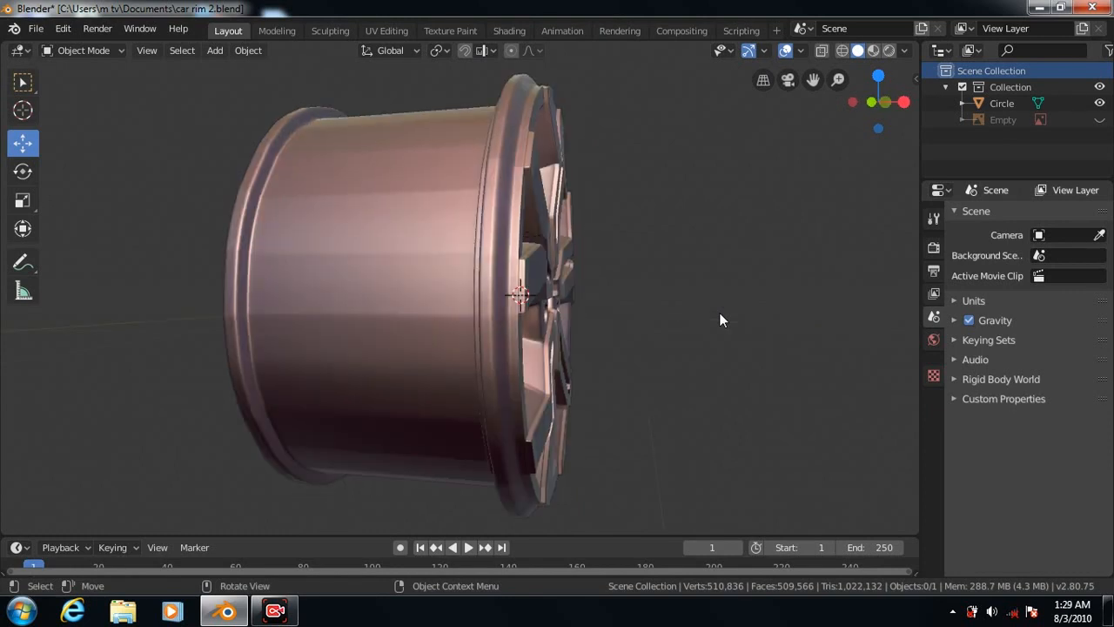
pyautogui.press('KP_6')
pyautogui.press('KP_6')
pyautogui.press('KP_3')
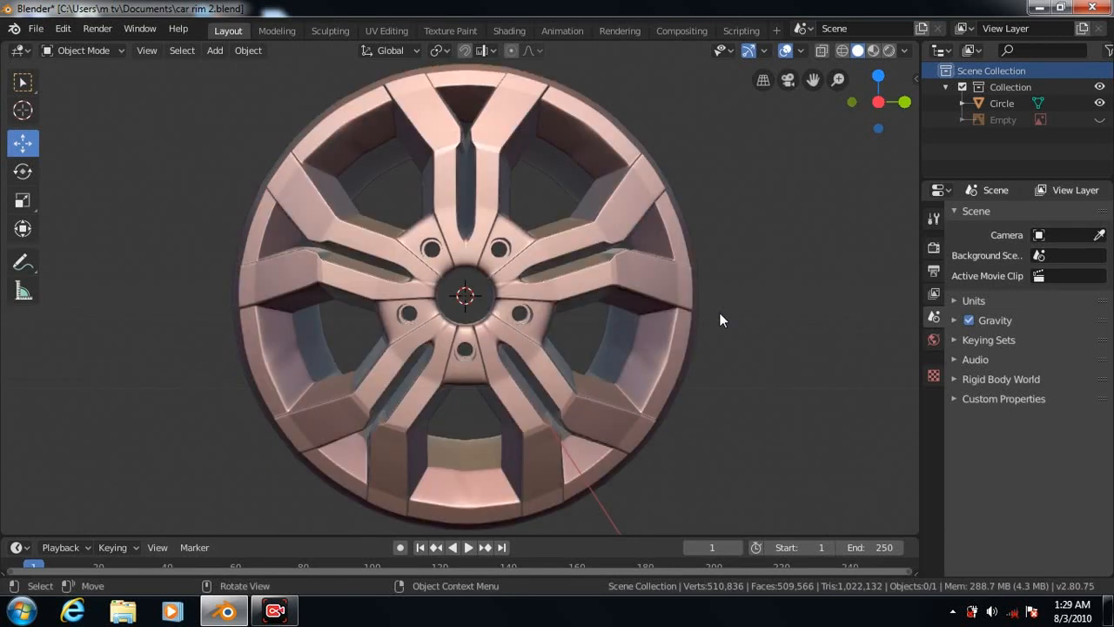
pyautogui.press('KP_6')
pyautogui.press('KP_6')
pyautogui.press('KP_6')
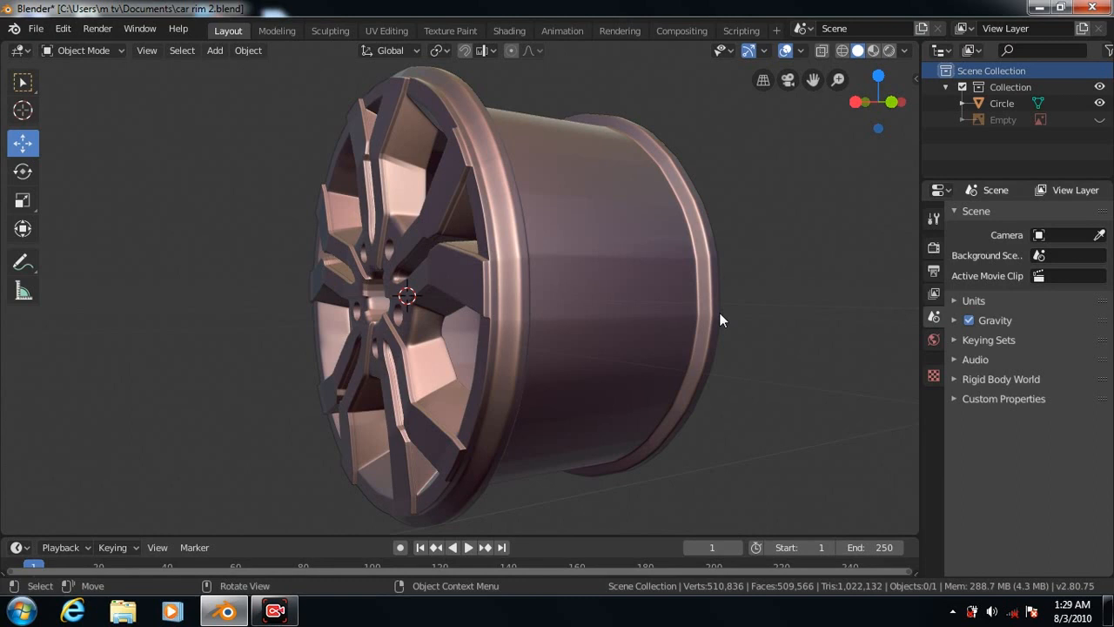
pyautogui.press('KP_5')
pyautogui.press('KP_3')
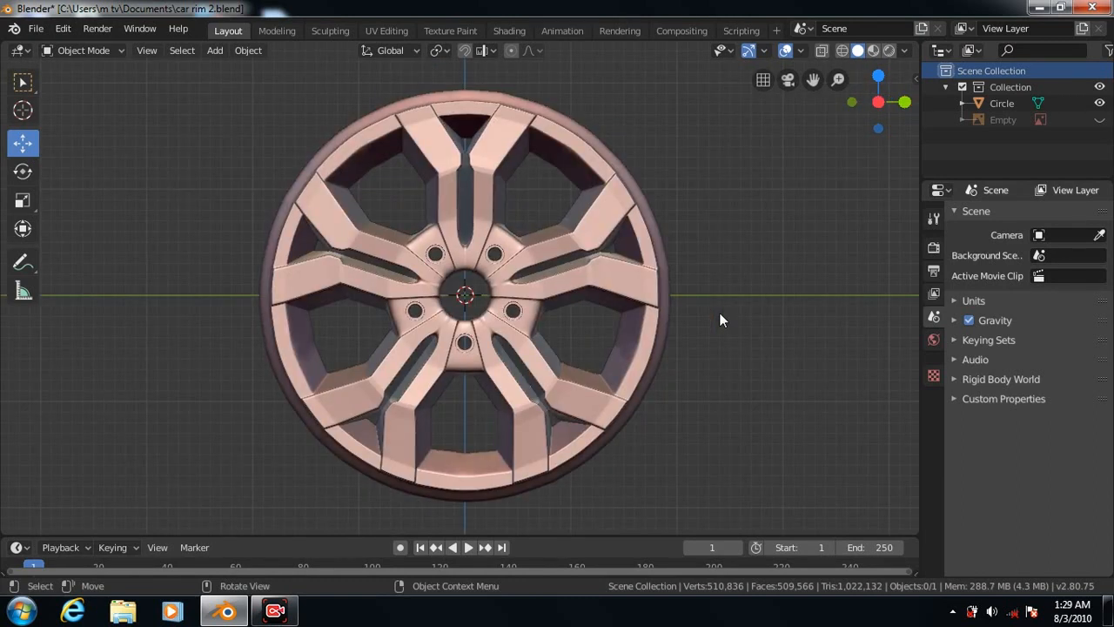
pyautogui.press('KP_5')
pyautogui.press('KP_8')
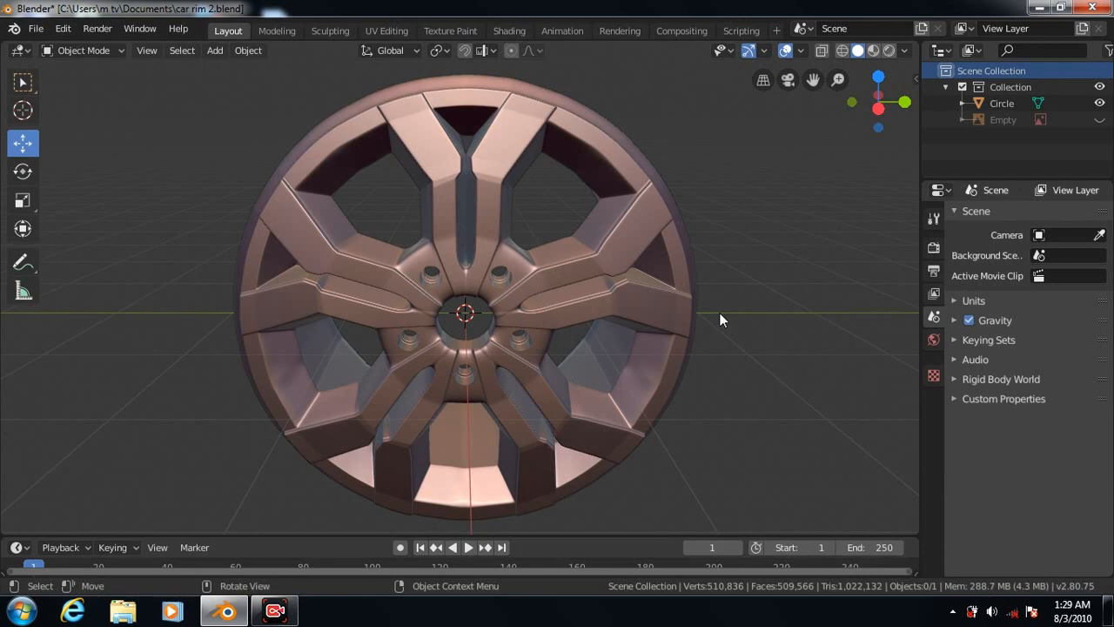
pyautogui.press('KP_2')
pyautogui.press('KP_5')
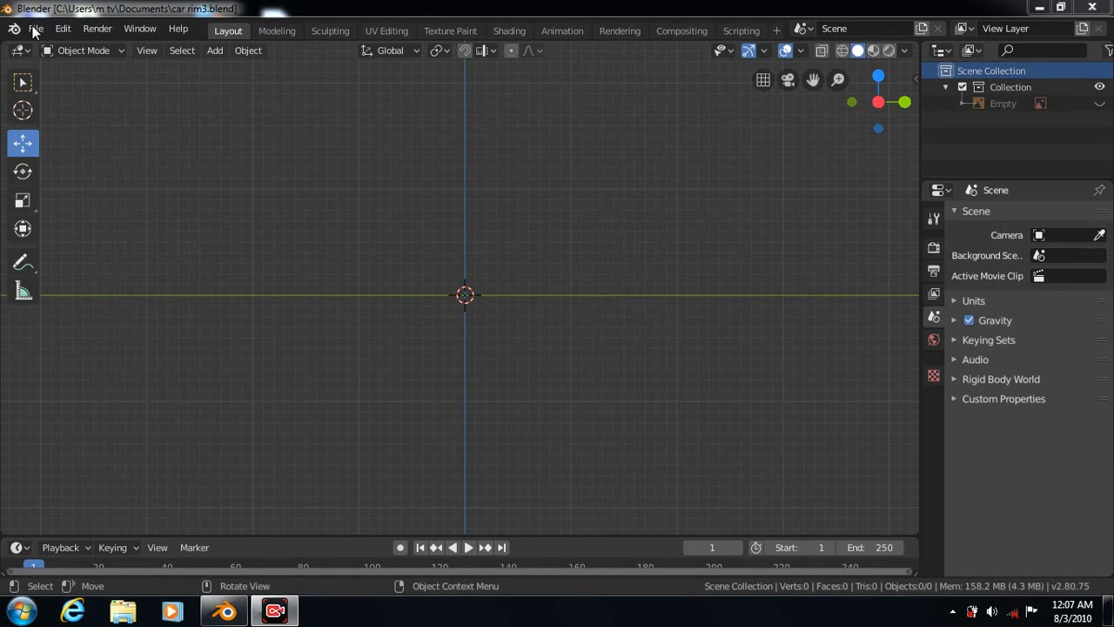
pyautogui.click(214, 50)
pyautogui.moveTo(228, 231)
pyautogui.click(370, 246)
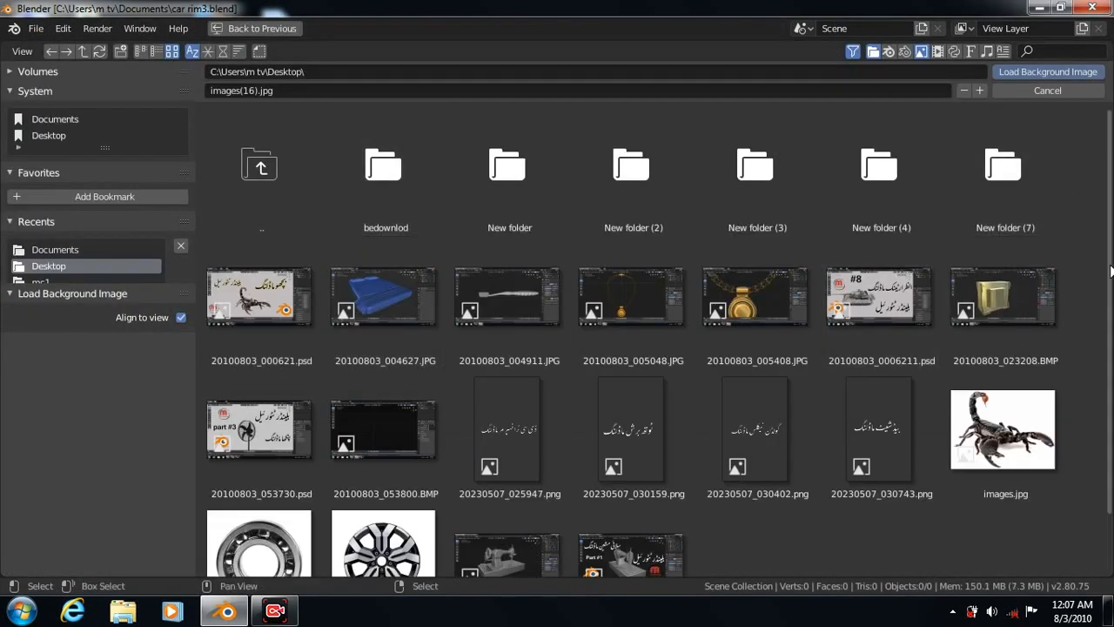
pyautogui.scroll(-2, 958, 305)
pyautogui.click(1048, 71)
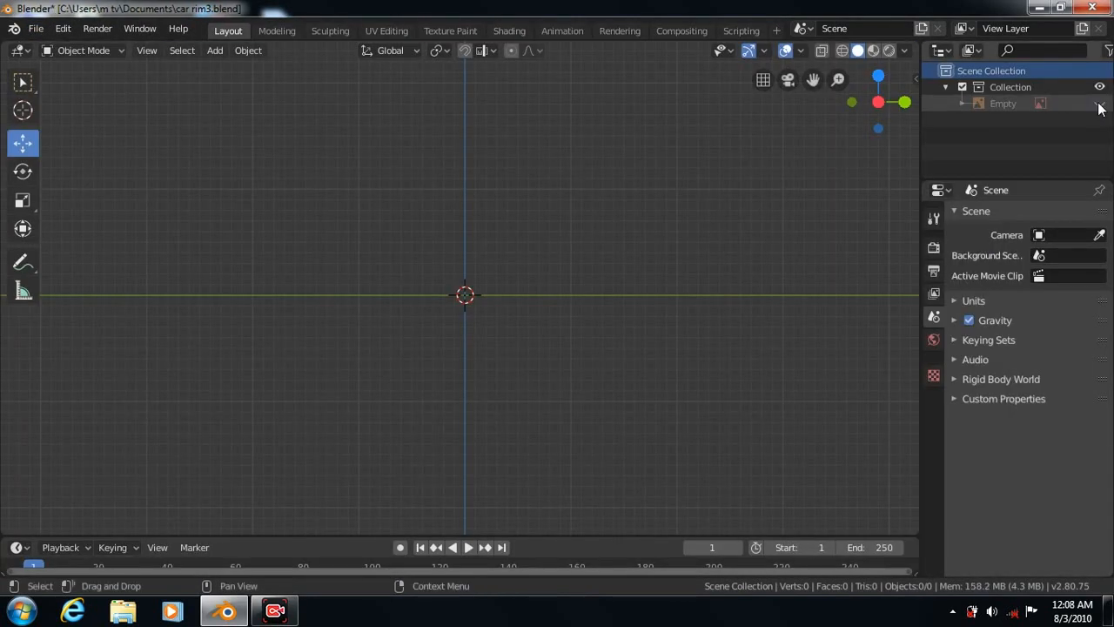
# Add a mesh circle with 25 vertices, aligned to the view, at the centre of the wheel reference
pyautogui.click(215, 50)
pyautogui.moveTo(235, 70)
pyautogui.click(373, 103)
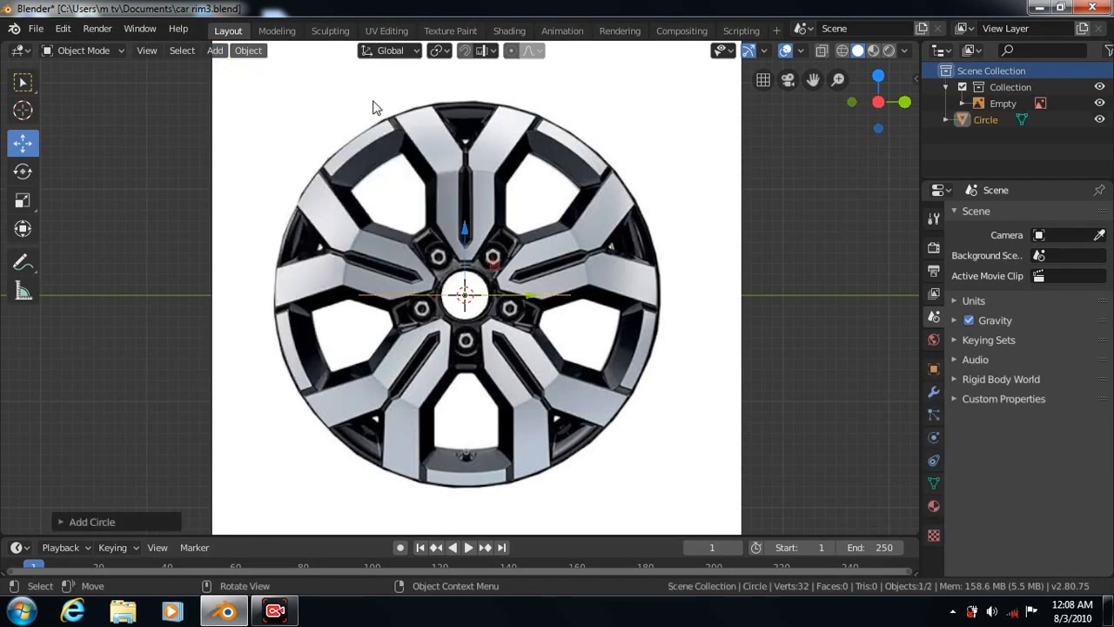
pyautogui.click(59, 523)
pyautogui.click(256, 414)
pyautogui.click(213, 450)
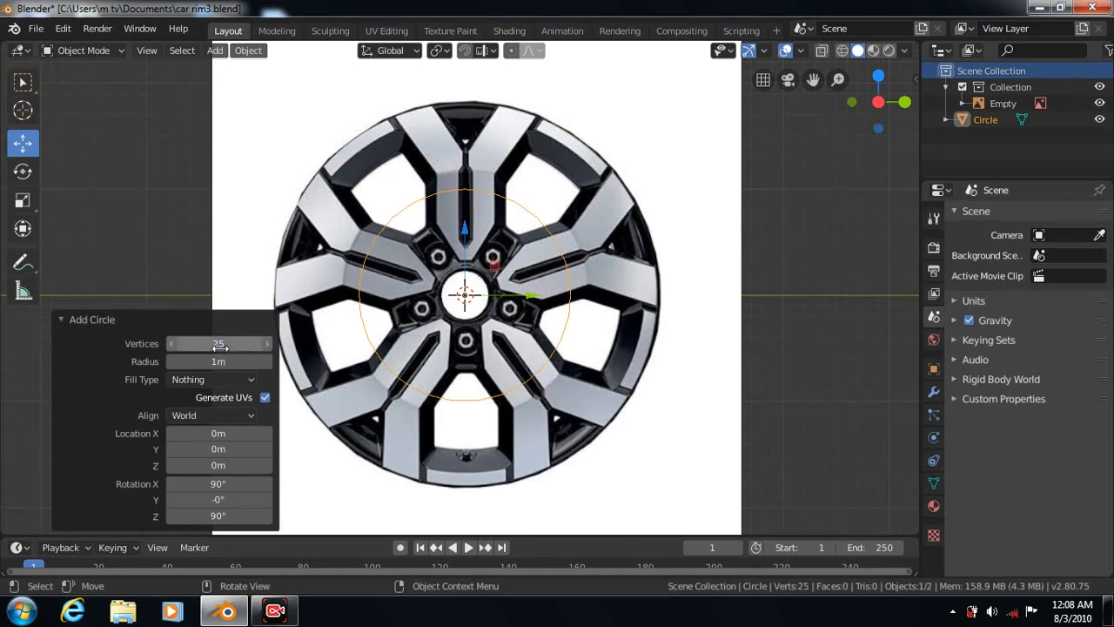
pyautogui.click(61, 319)
# Scale the circle by about 1.82 to match the outer edge of the reference wheel
pyautogui.click(23, 200)
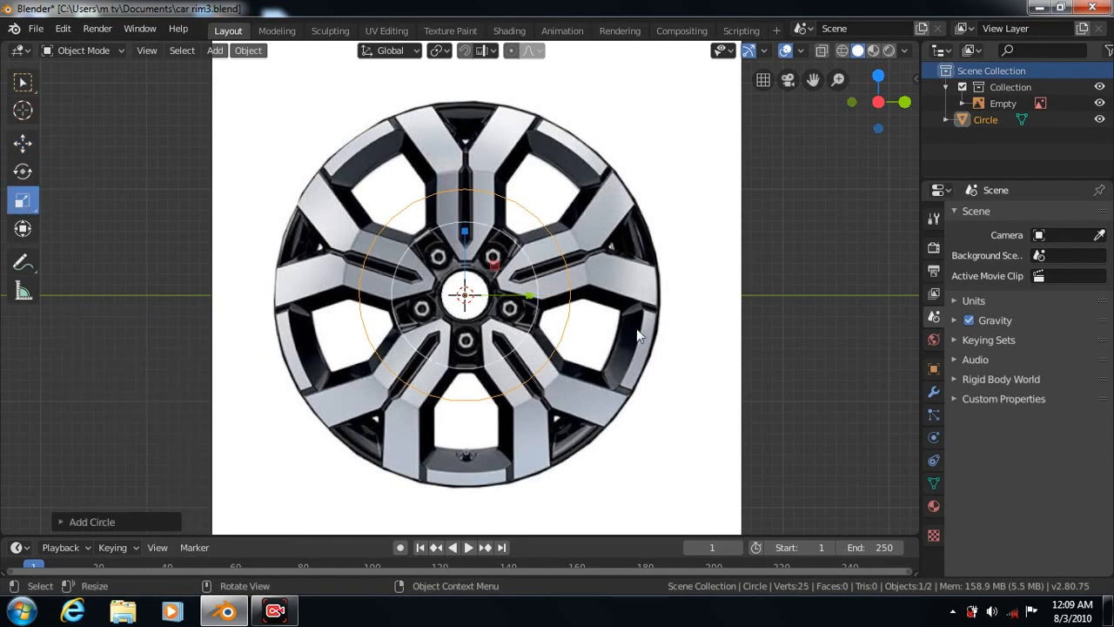
pyautogui.press('s')
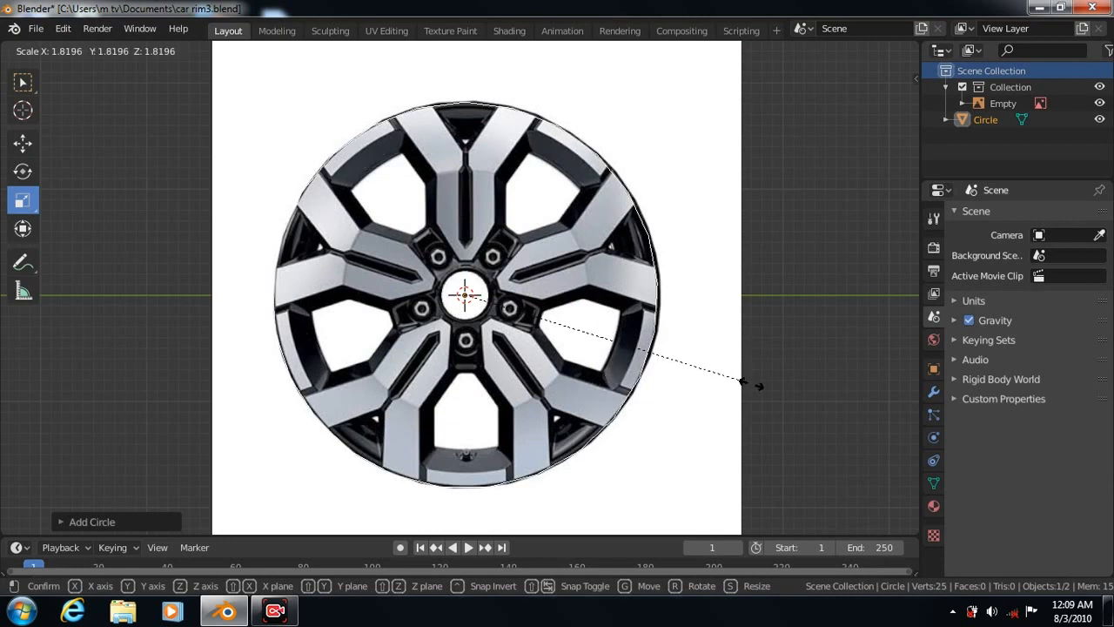
pyautogui.click(753, 390)
# Extrude the circle's edges inward twice, scaling the first ring to about 0.93 and ending the second at the outer ends of the wheel openings
pyautogui.press('Tab')
pyautogui.click(154, 50)
pyautogui.press('e')
pyautogui.press('s')
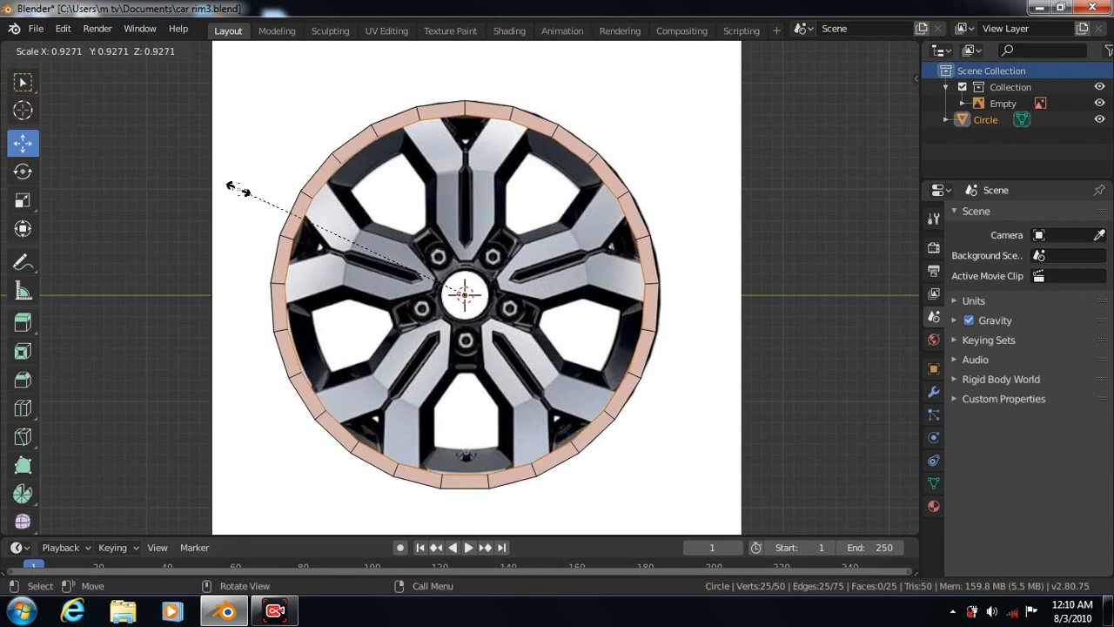
pyautogui.click(235, 188)
pyautogui.press('e')
pyautogui.press('s')
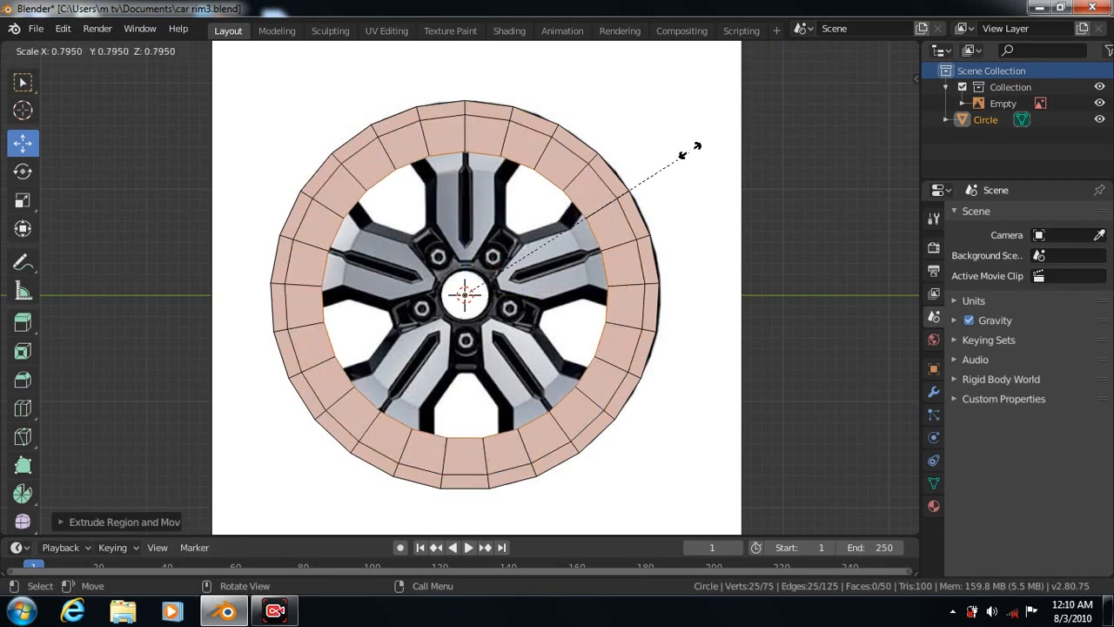
pyautogui.click(696, 151)
# Extrude the inner edge loop inward two more times, to the spoke bends and to just outside the lug holes
pyautogui.press('e')
pyautogui.press('s')
pyautogui.click(664, 181)
pyautogui.press('e')
pyautogui.press('s')
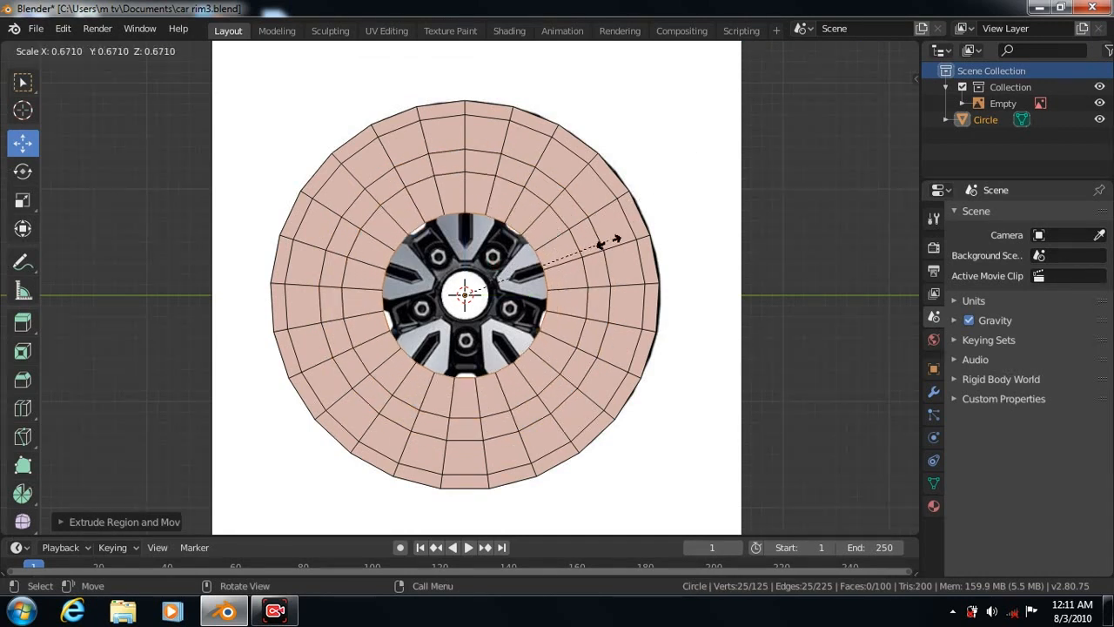
pyautogui.click(601, 248)
# Extrude the inner edge loop inward twice more, around the hub and down to the edge of the centre hole
pyautogui.press('e')
pyautogui.press('s')
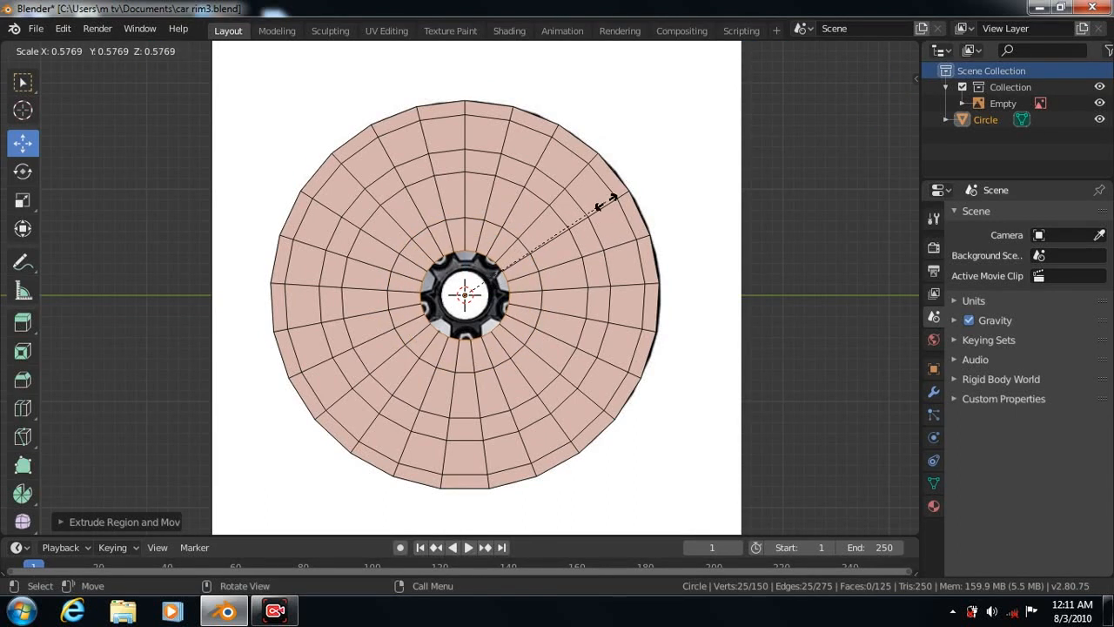
pyautogui.click(579, 219)
pyautogui.press('e')
pyautogui.press('s')
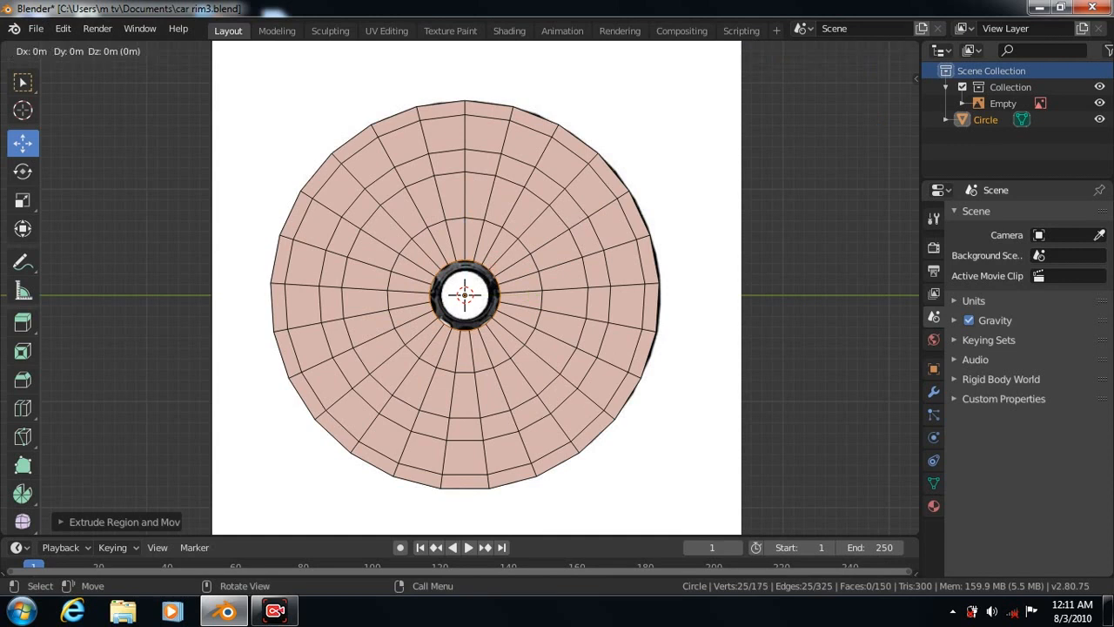
pyautogui.click(545, 253)
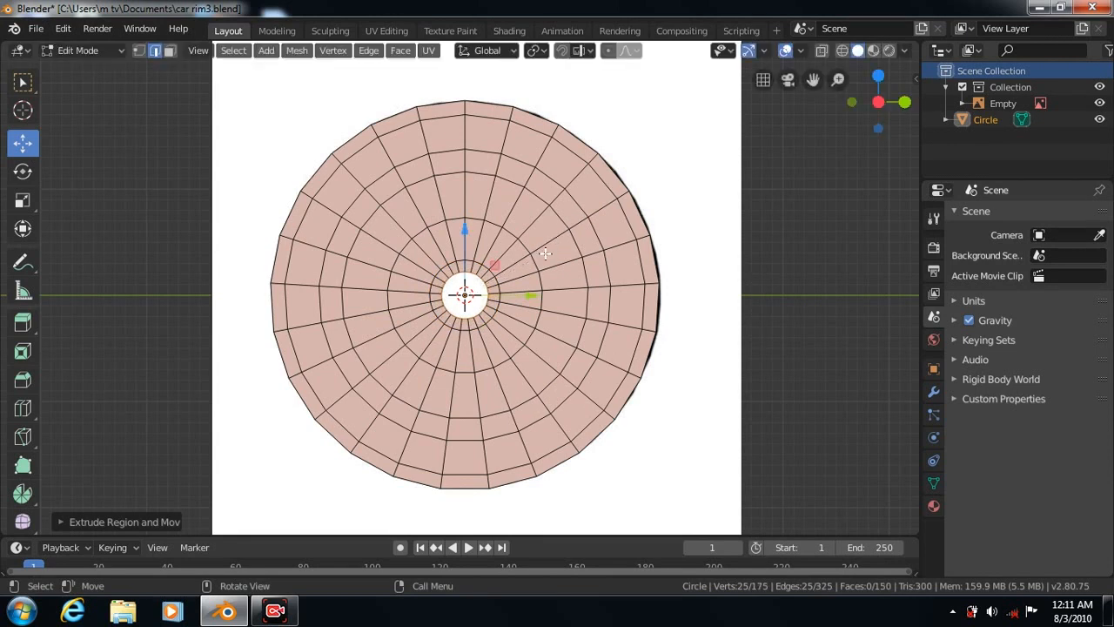
# Change the viewport shading to plain grey and turn on X-ray so the reference shows through the mesh
pyautogui.click(905, 50)
pyautogui.click(829, 129)
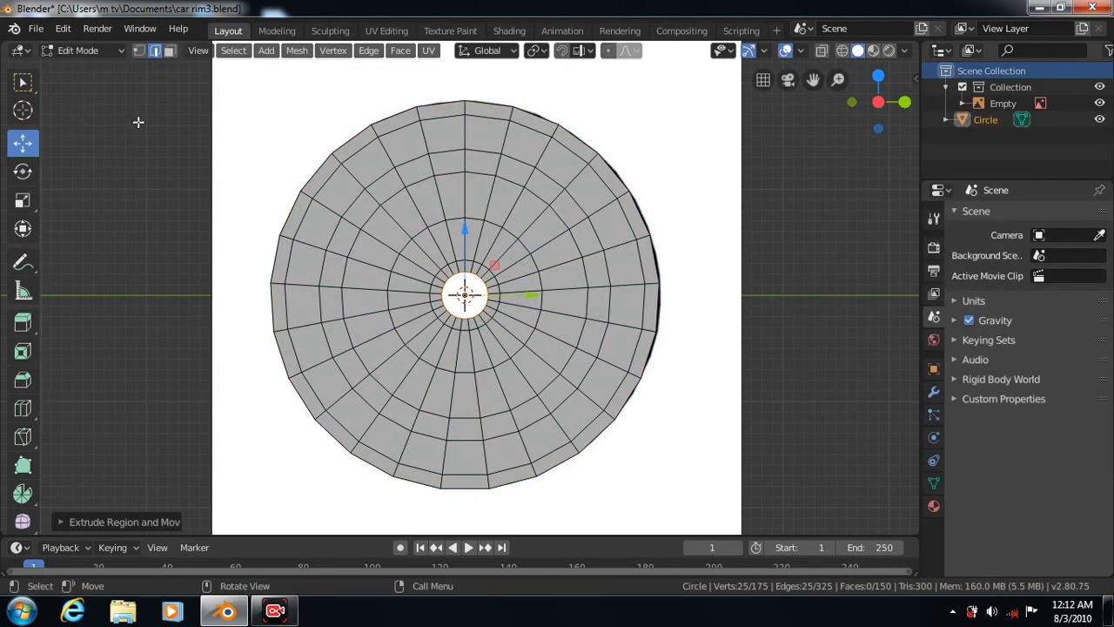
pyautogui.click(821, 49)
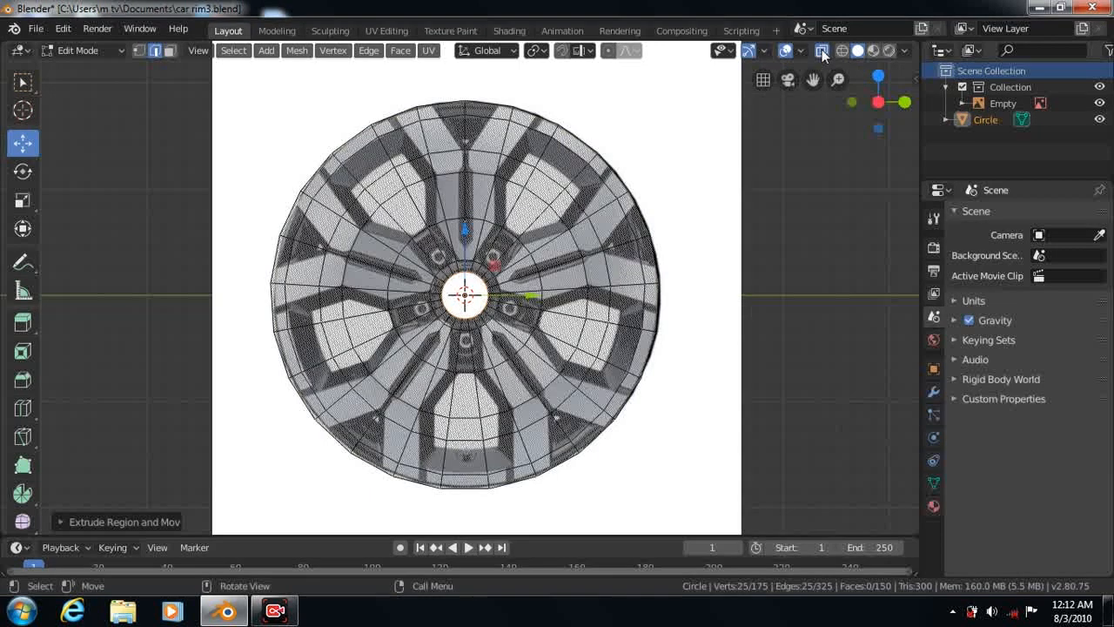
# Select all the disc's faces and rotate them half a segment so one face column centres on the upper spoke
pyautogui.click(169, 49)
pyautogui.click(25, 82)
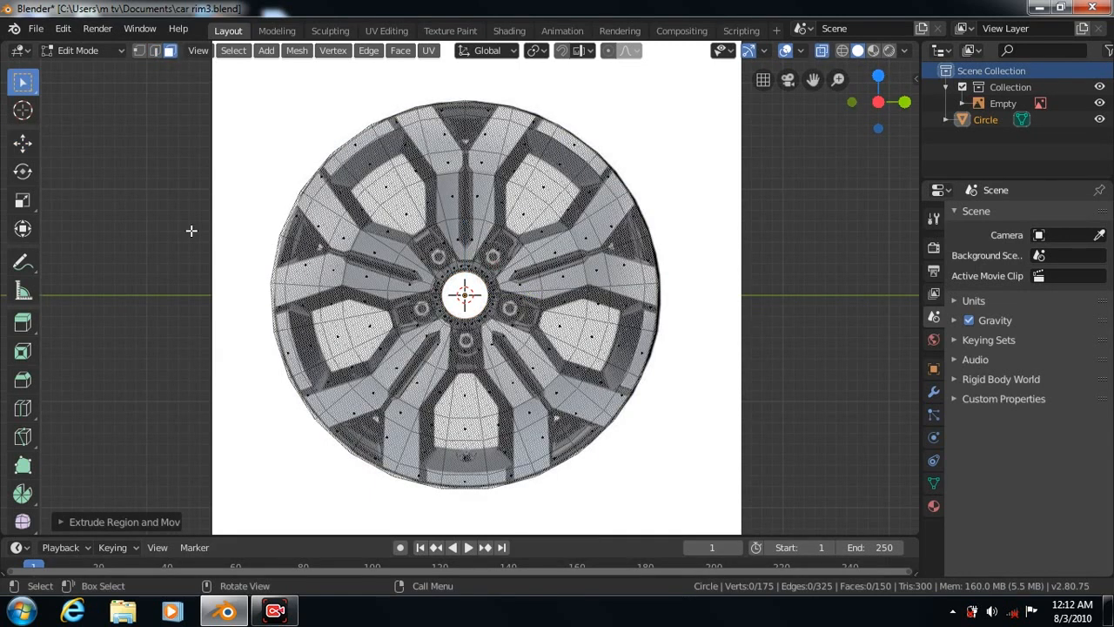
pyautogui.press('a')
pyautogui.click(23, 171)
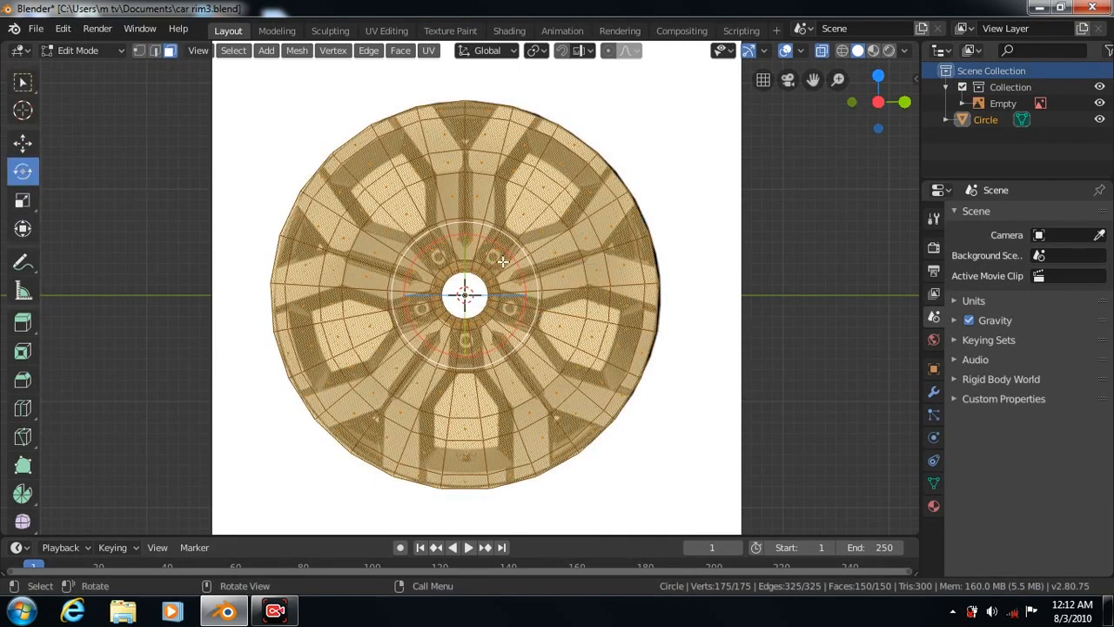
pyautogui.moveTo(504, 261)
pyautogui.mouseDown()
pyautogui.moveTo(510, 253)
pyautogui.moveTo(522, 273)
pyautogui.moveTo(517, 261)
pyautogui.mouseUp()
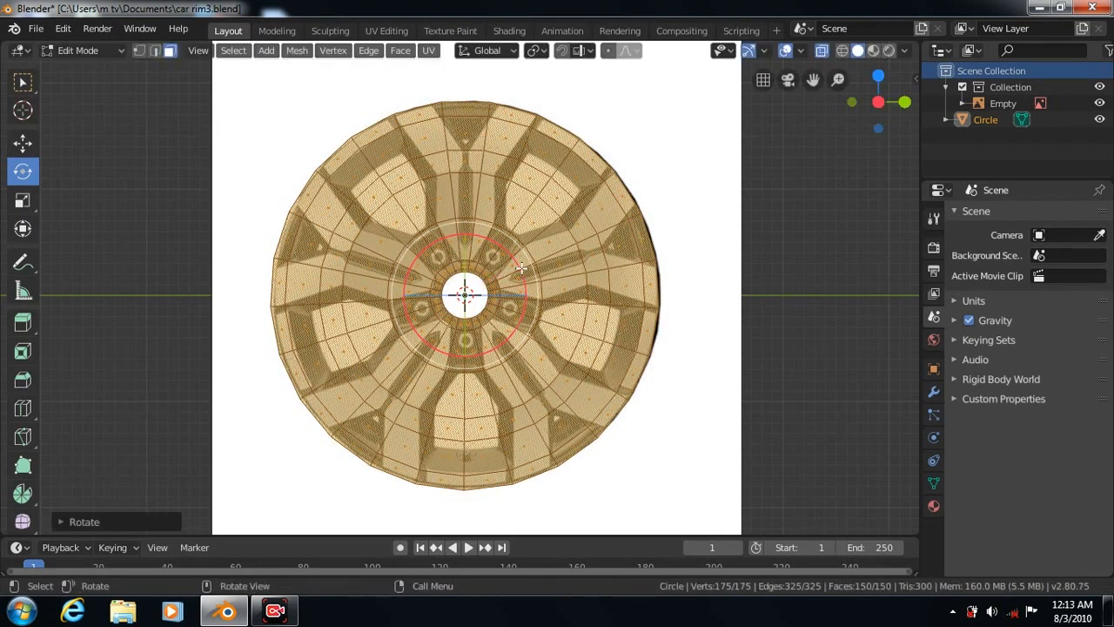
# Select the five adjacent columns of faces covering the upper spoke, from the outer rim to the centre hole
pyautogui.press('w')
pyautogui.click(373, 132)
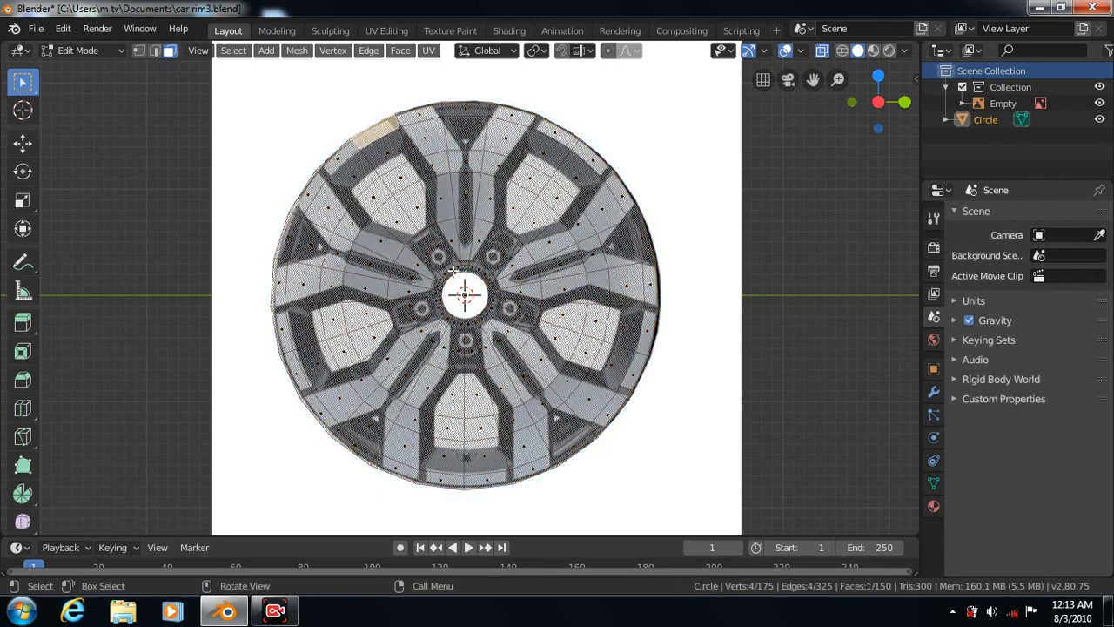
pyautogui.keyDown('ctrl'); pyautogui.click(451, 269); pyautogui.keyUp('ctrl')
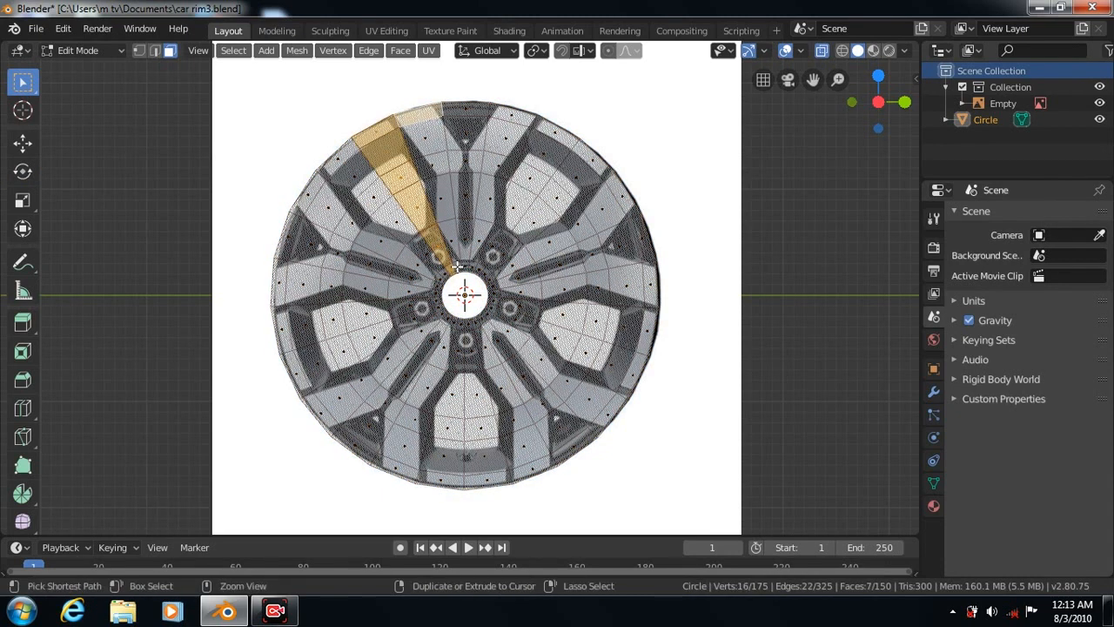
pyautogui.keyDown('ctrl'); pyautogui.click(461, 110); pyautogui.keyUp('ctrl')
pyautogui.keyDown('shift'); pyautogui.click(461, 110); pyautogui.keyUp('shift')
pyautogui.keyDown('ctrl'); pyautogui.click(465, 266); pyautogui.keyUp('ctrl')
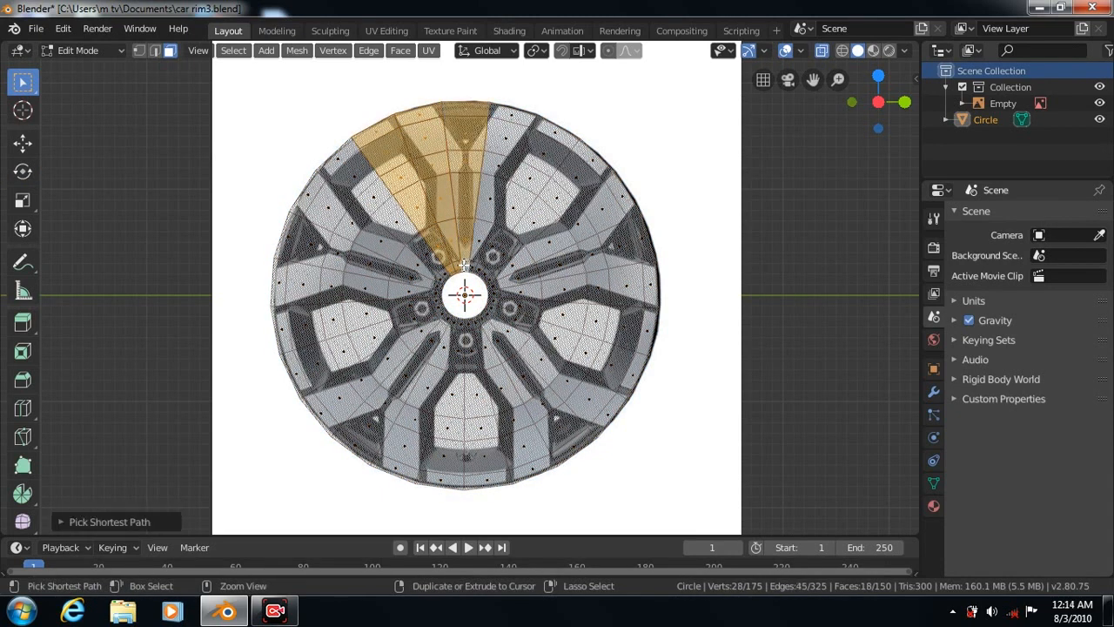
pyautogui.keyDown('shift'); pyautogui.click(511, 114); pyautogui.keyUp('shift')
pyautogui.keyDown('ctrl'); pyautogui.click(473, 266); pyautogui.keyUp('ctrl')
pyautogui.keyDown('shift'); pyautogui.click(555, 134); pyautogui.keyUp('shift')
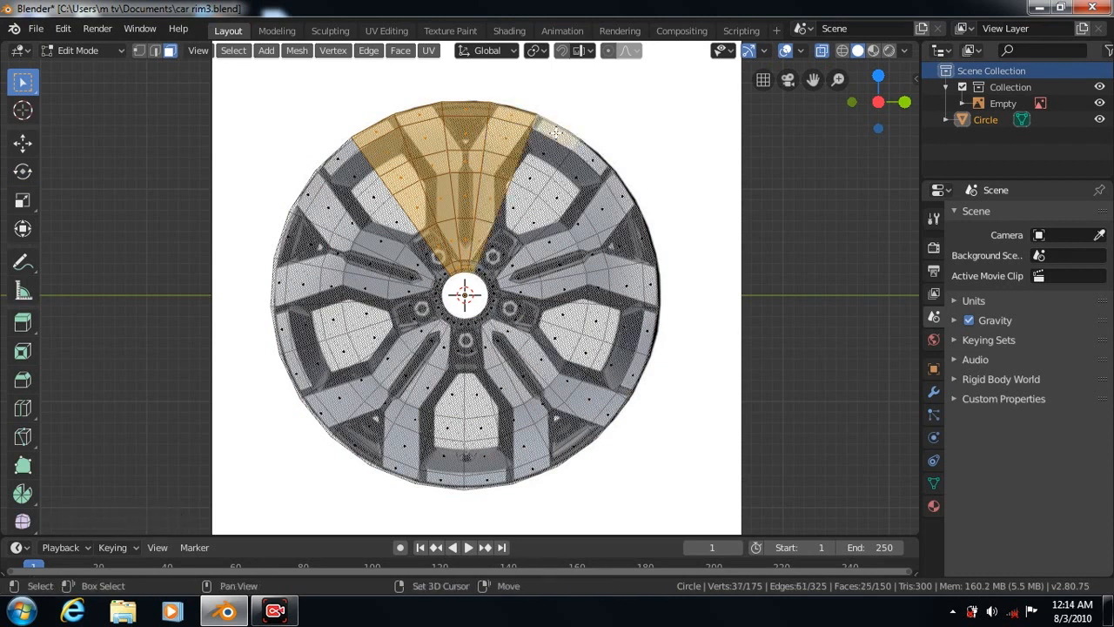
pyautogui.keyDown('ctrl'); pyautogui.click(479, 269); pyautogui.keyUp('ctrl')
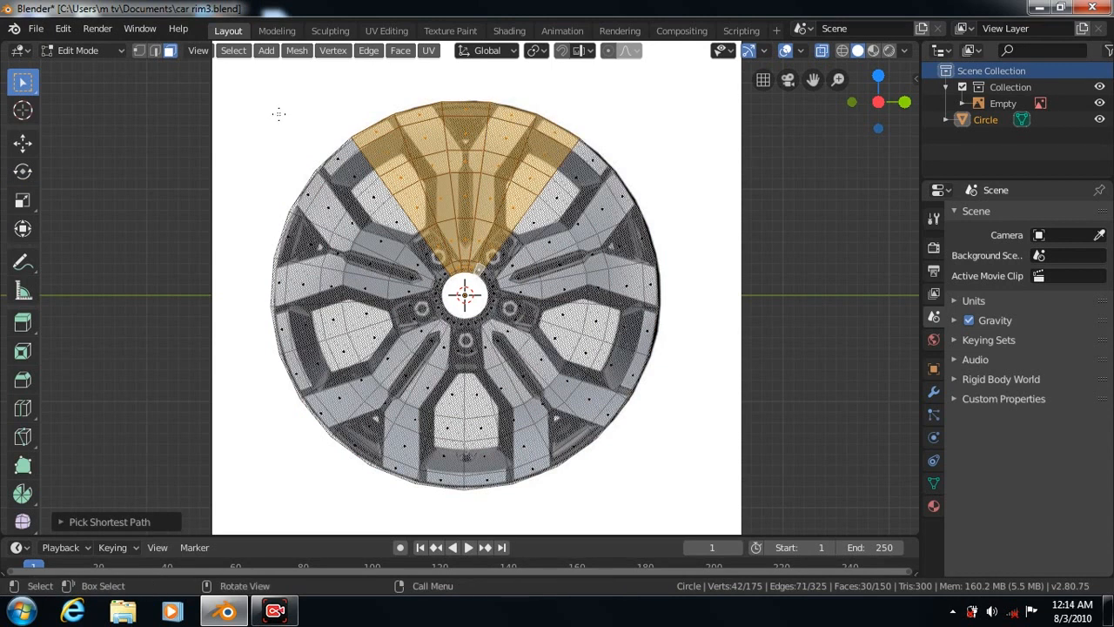
# Invert the face selection and delete those faces, keeping only the five-column wedge over the upper spoke
pyautogui.click(235, 51)
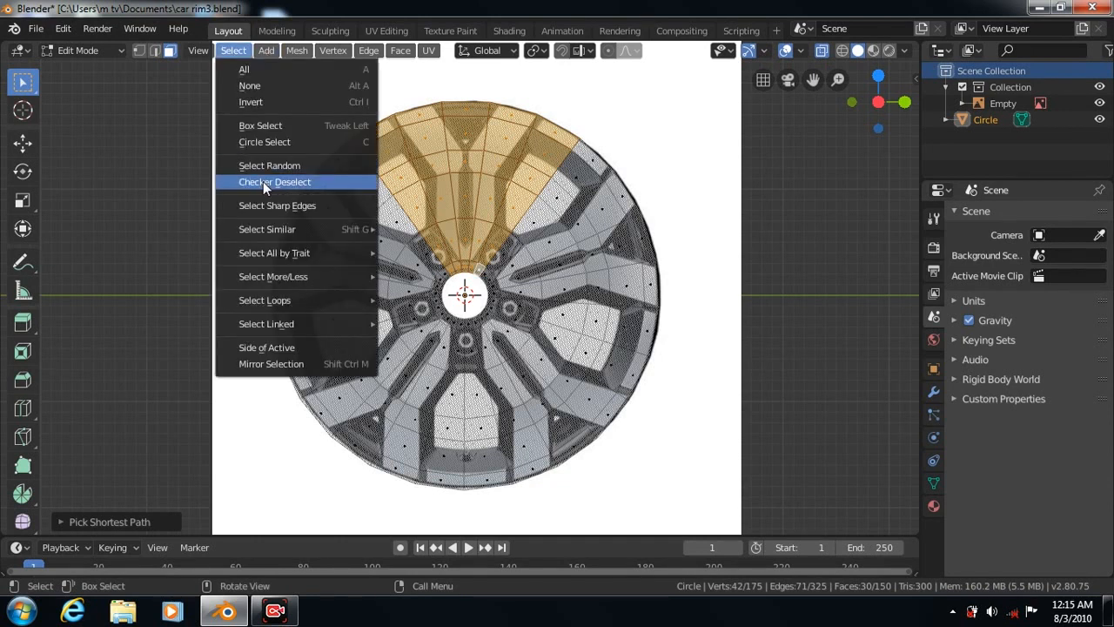
pyautogui.click(265, 103)
pyautogui.click(164, 393)
pyautogui.hotkey('ctrl', 'z')
pyautogui.rightClick(277, 573)
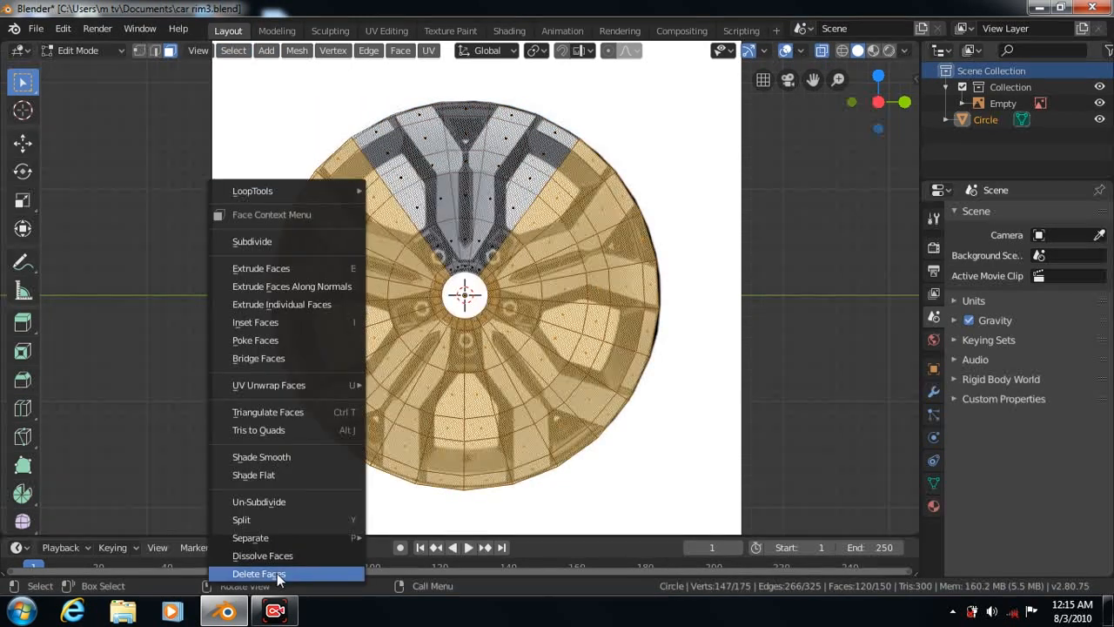
pyautogui.click(277, 573)
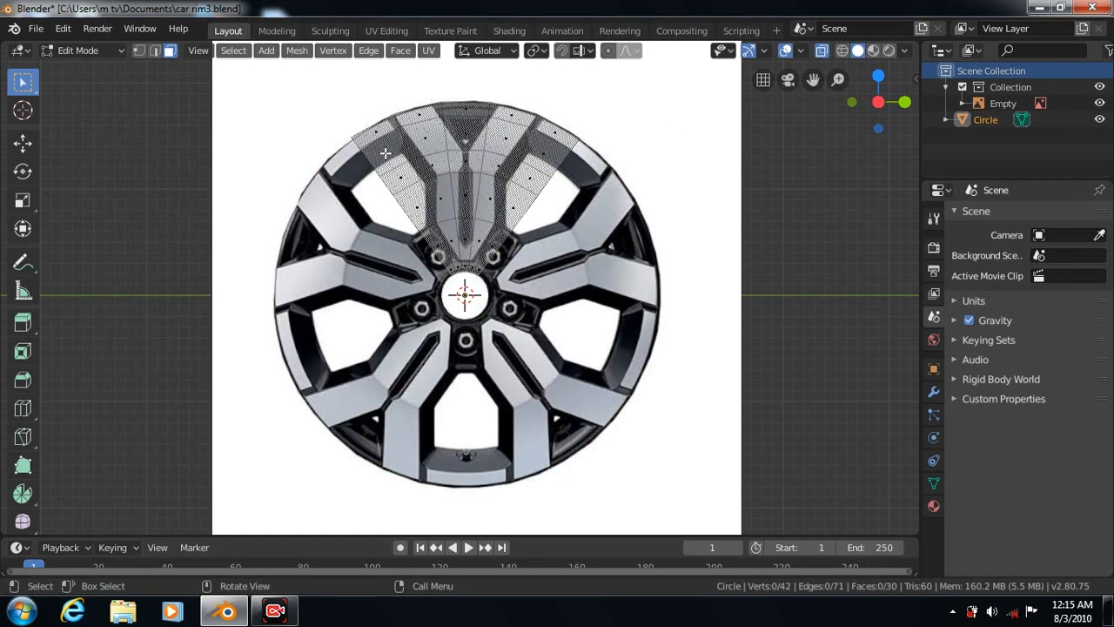
# Delete the wedge's faces over the openings on both sides of the spoke and over its central slot
pyautogui.keyDown('shift'); pyautogui.click(397, 178); pyautogui.keyUp('shift')
pyautogui.keyDown('shift'); pyautogui.click(415, 207); pyautogui.keyUp('shift')
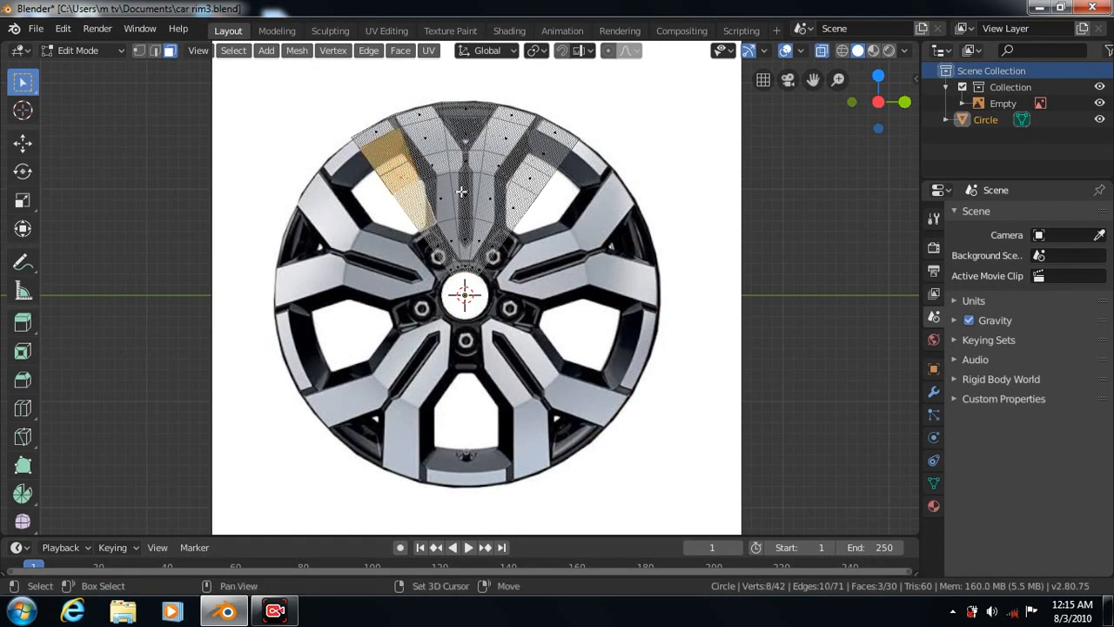
pyautogui.keyDown('shift'); pyautogui.click(547, 143); pyautogui.keyUp('shift')
pyautogui.keyDown('shift'); pyautogui.click(533, 174); pyautogui.keyUp('shift')
pyautogui.keyDown('shift'); pyautogui.click(522, 207); pyautogui.keyUp('shift')
pyautogui.keyDown('shift'); pyautogui.click(466, 135); pyautogui.keyUp('shift')
pyautogui.keyDown('shift'); pyautogui.click(466, 187); pyautogui.keyUp('shift')
pyautogui.rightClick(466, 193)
pyautogui.click(410, 416)
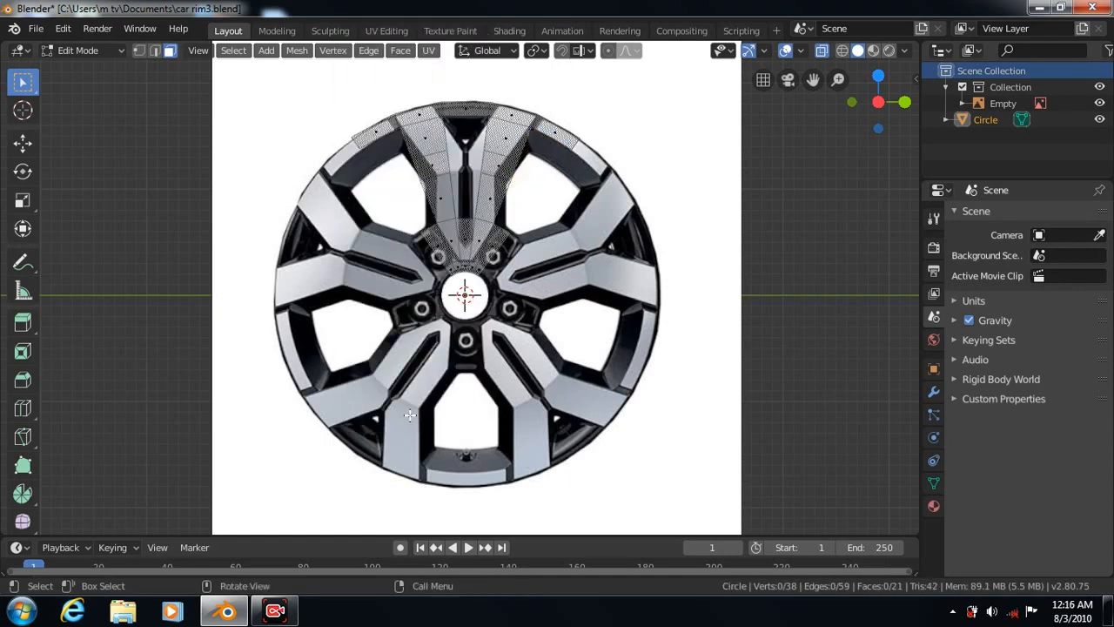
# Add two loop cuts across the hub part of the wedge around the lug holes, and return to face selection
pyautogui.click(24, 409)
pyautogui.click(490, 254)
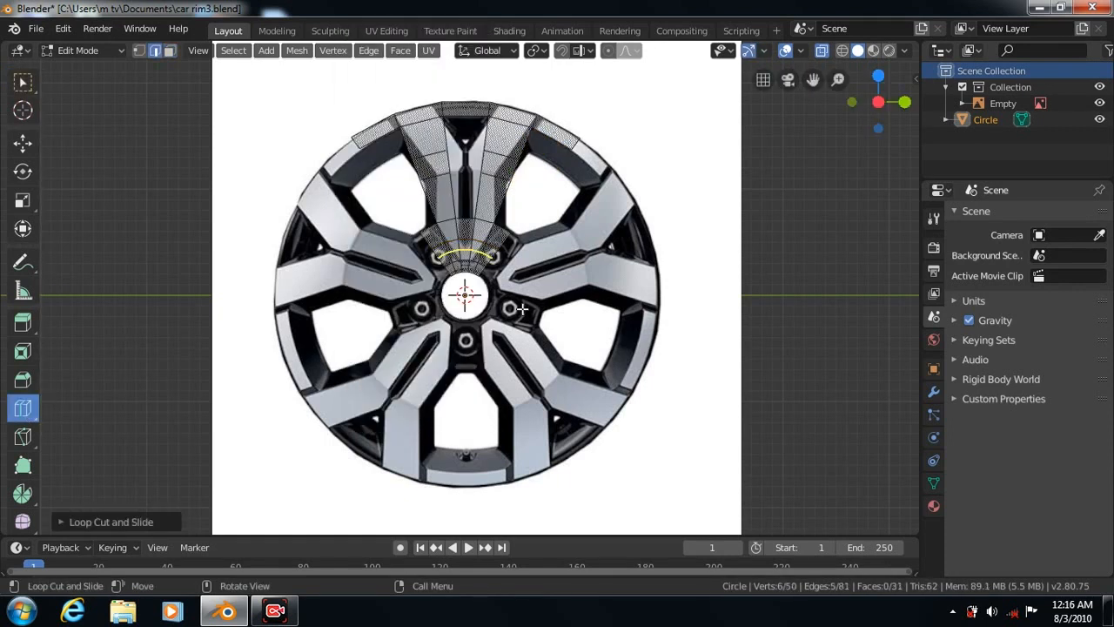
pyautogui.click(24, 83)
pyautogui.press('3')
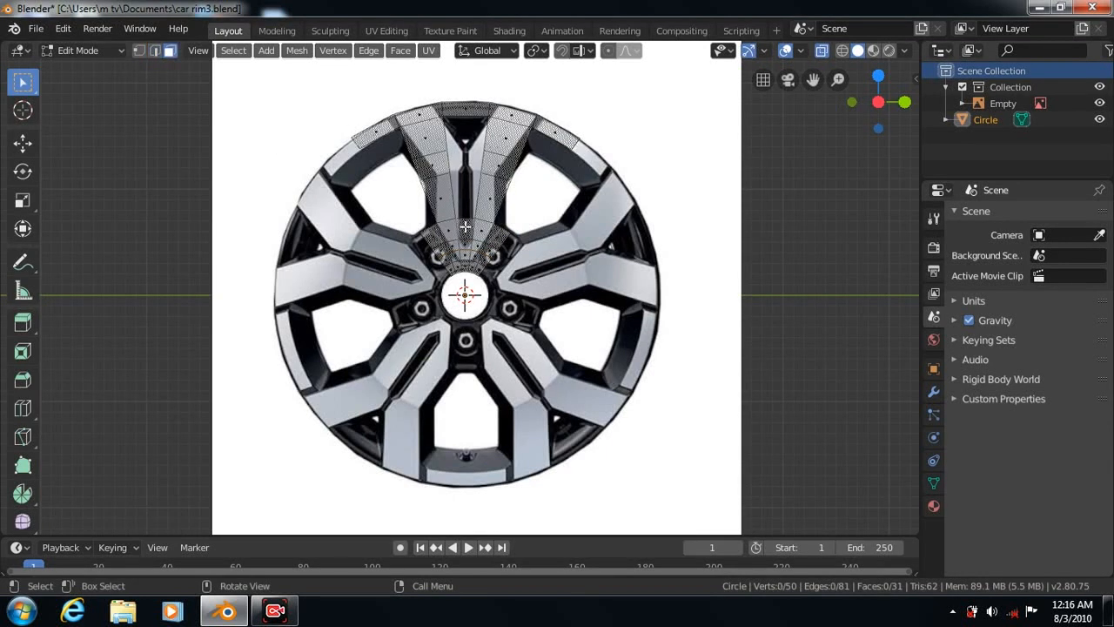
# Delete the faces covering the hub end of the central slot
pyautogui.rightClick(464, 244)
pyautogui.click(398, 419)
pyautogui.moveTo(813, 79); pyautogui.dragTo(814, 151)
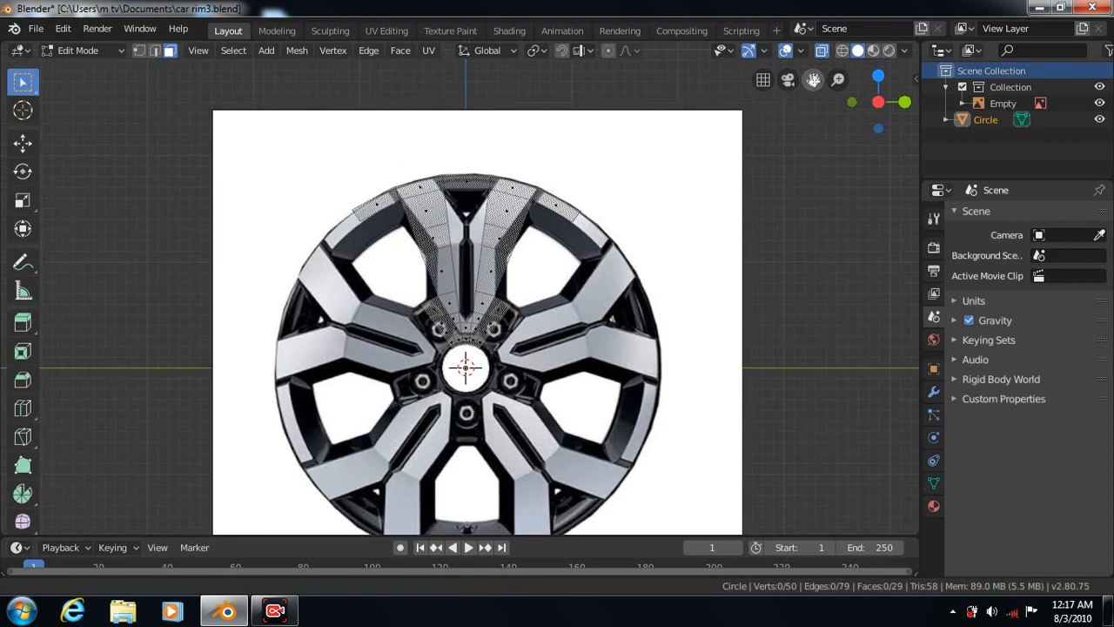
# Move the right arm's inner bend and upper inner corner vertices onto the photo's spoke edge, and save the file
pyautogui.scroll(5, 734, 323)
pyautogui.moveTo(816, 79); pyautogui.dragTo(817, 212)
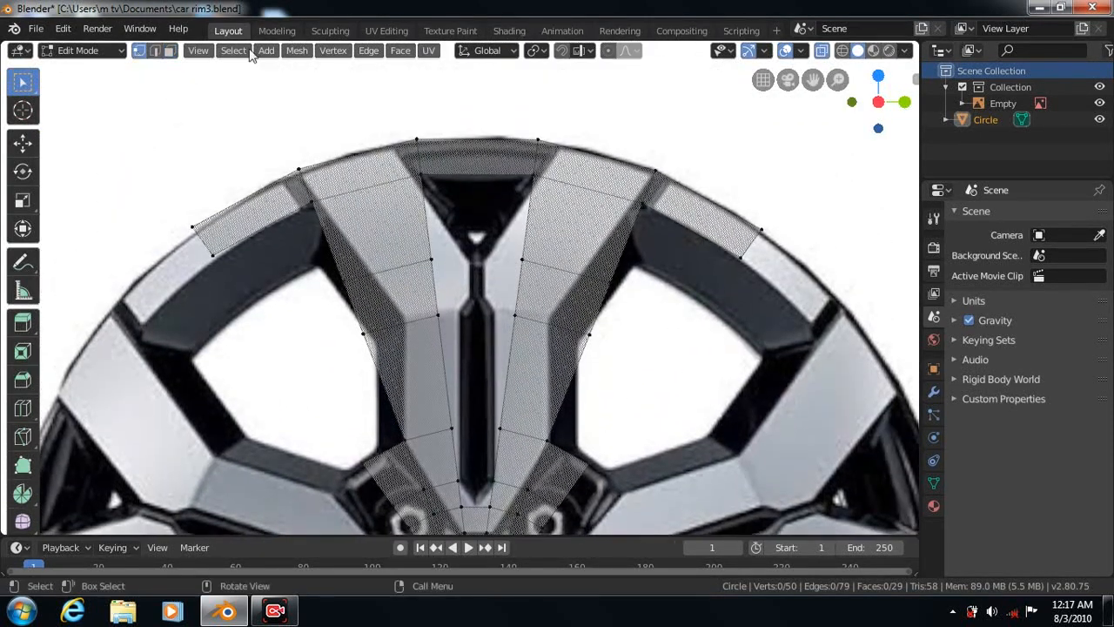
pyautogui.hotkey('shift', 'space')
pyautogui.press('g')
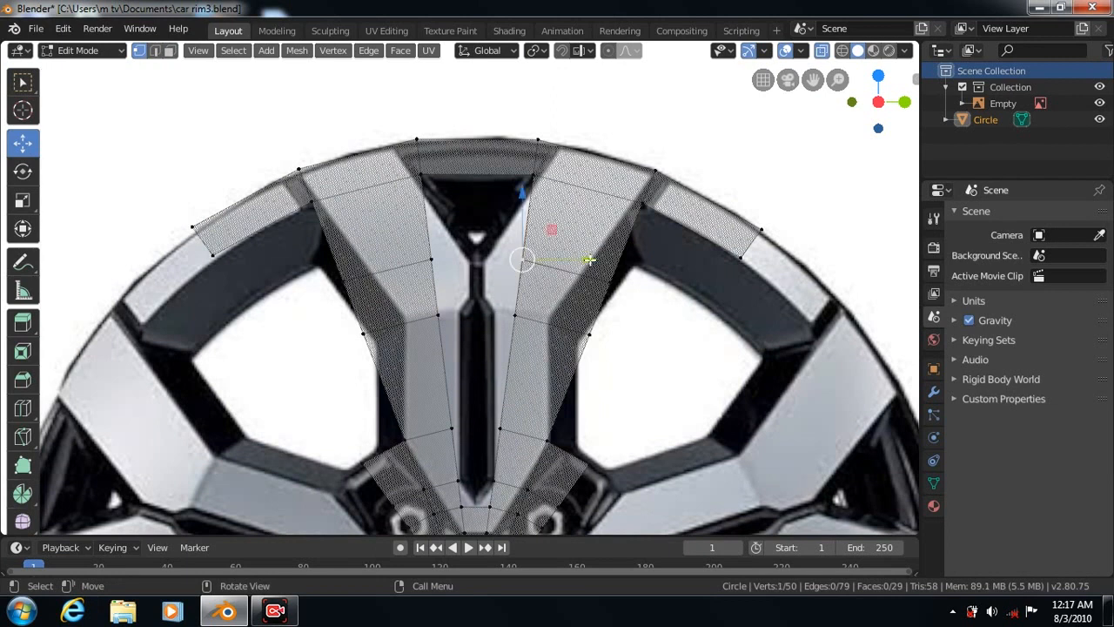
pyautogui.moveTo(590, 259); pyautogui.dragTo(550, 261)
pyautogui.click(533, 176)
pyautogui.moveTo(597, 175); pyautogui.dragTo(604, 177)
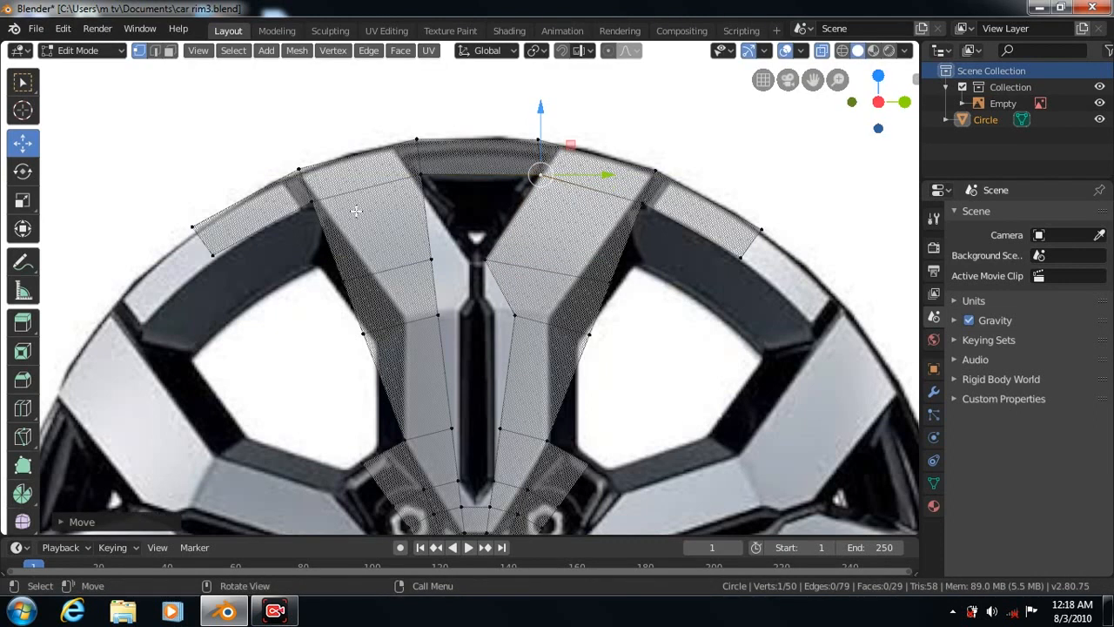
pyautogui.hotkey('ctrl', 's')
# Move the right arm's upper outer corner, outer bend vertex and the rim vertex above its inner corner onto the photo's edges
pyautogui.click(644, 205)
pyautogui.moveTo(695, 207); pyautogui.dragTo(681, 207)
pyautogui.click(610, 282)
pyautogui.moveTo(658, 285); pyautogui.dragTo(623, 284)
pyautogui.click(630, 202)
pyautogui.moveTo(690, 203); pyautogui.dragTo(694, 203)
pyautogui.click(538, 140)
pyautogui.moveTo(554, 141); pyautogui.dragTo(566, 82)
# Align the right arm's lower bend vertices and the pair near the hub with the straight edges of the spoke
pyautogui.click(514, 315)
pyautogui.moveTo(577, 315); pyautogui.dragTo(557, 318)
pyautogui.click(589, 335)
pyautogui.moveTo(657, 336); pyautogui.dragTo(616, 325)
pyautogui.moveTo(549, 259); pyautogui.dragTo(548, 244)
pyautogui.click(547, 440)
pyautogui.moveTo(611, 441); pyautogui.dragTo(561, 429)
pyautogui.click(500, 429)
# Add a loop cut across the right arm just above its lower bend, and fit it to the spoke outline
pyautogui.click(22, 409)
pyautogui.moveTo(512, 297); pyautogui.dragTo(552, 303)
pyautogui.click(23, 143)
pyautogui.click(493, 298)
# Move the left arm's upper corner vertices and its inner and outer bend vertices onto the photo's spoke edges
pyautogui.click(421, 175)
pyautogui.moveTo(484, 175); pyautogui.dragTo(471, 178)
pyautogui.click(312, 202)
pyautogui.moveTo(373, 201); pyautogui.dragTo(380, 201)
pyautogui.click(430, 258)
pyautogui.moveTo(494, 259); pyautogui.dragTo(532, 253)
pyautogui.click(344, 281)
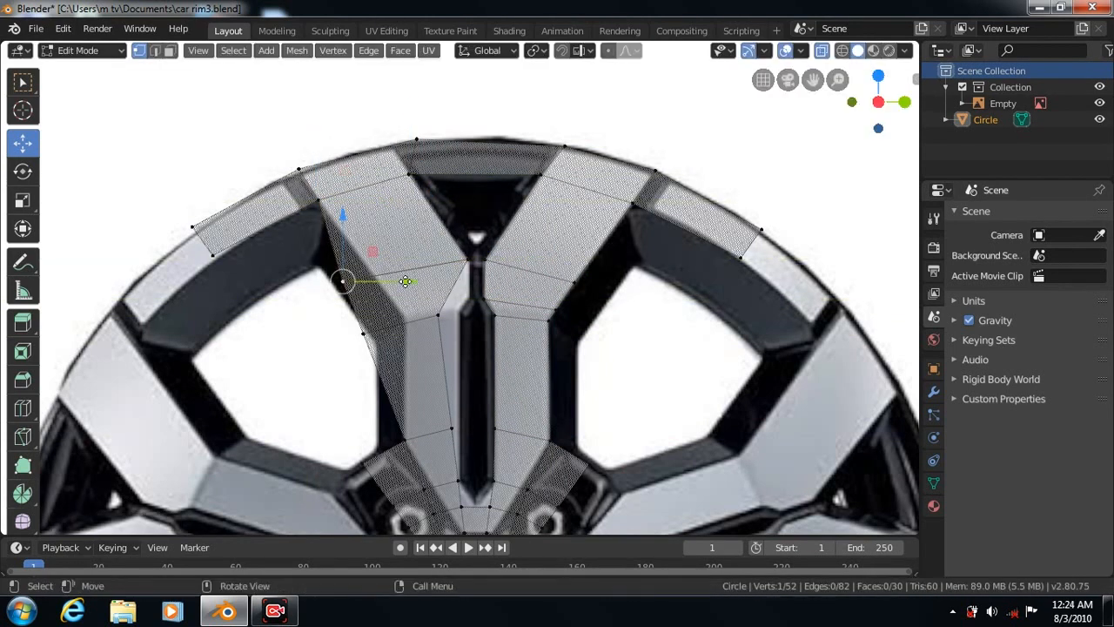
pyautogui.moveTo(406, 281); pyautogui.dragTo(439, 282)
# Align the left arm's lower bend vertices and the inner vertex near the hub with the slot and spoke edges
pyautogui.click(437, 314)
pyautogui.moveTo(506, 316); pyautogui.dragTo(528, 319)
pyautogui.click(363, 334)
pyautogui.moveTo(428, 334); pyautogui.dragTo(473, 332)
pyautogui.click(452, 428)
# Add a loop cut across the left arm just above its lower bend and move the surrounding vertices onto the spoke outline
pyautogui.click(22, 407)
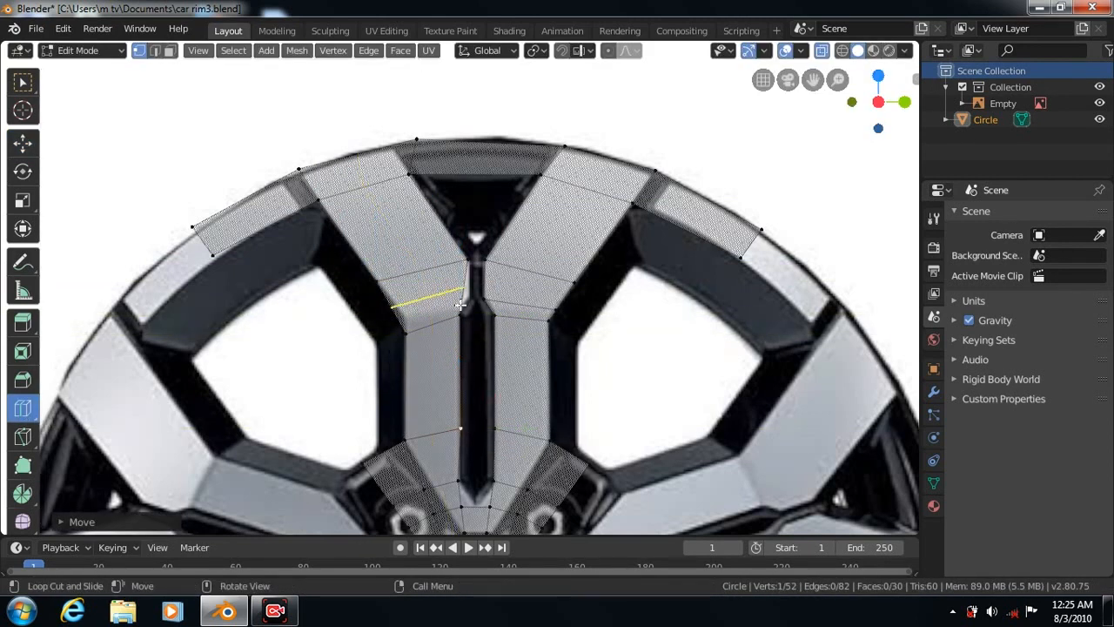
pyautogui.click(394, 305)
pyautogui.click(23, 144)
pyautogui.click(399, 321)
pyautogui.moveTo(466, 321); pyautogui.dragTo(534, 302)
pyautogui.click(462, 302)
pyautogui.click(377, 280)
pyautogui.click(469, 260)
pyautogui.moveTo(524, 257); pyautogui.dragTo(531, 257)
# Move the outer rim vertex above the left arm's inner corner along the rim onto the photo's edge
pyautogui.click(417, 141)
pyautogui.moveTo(475, 143); pyautogui.dragTo(451, 146)
pyautogui.moveTo(394, 74); pyautogui.dragTo(392, 80)
# Add a loop cut through the middle of the rim segment above the triangular opening and fit its vertices to the rim's curve
pyautogui.click(23, 407)
pyautogui.click(478, 165)
pyautogui.click(23, 143)
pyautogui.click(395, 145)
pyautogui.click(479, 146)
pyautogui.moveTo(479, 77); pyautogui.dragTo(474, 101)
pyautogui.click(476, 174)
# Switch the viewport lighting to MatCap and move the four hub vertices beside the slot's lower end in towards the slot tip
pyautogui.keyDown('shift'); pyautogui.moveTo(557, 261); pyautogui.dragTo(551, 159, button='middle'); pyautogui.keyUp('shift')
pyautogui.click(904, 51)
pyautogui.click(888, 127)
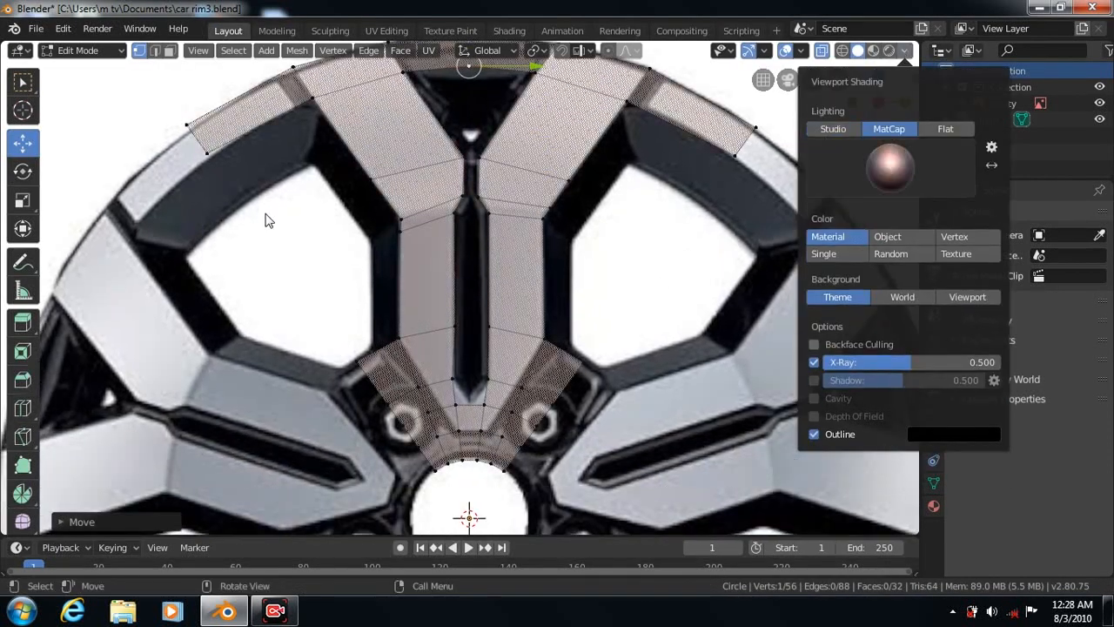
pyautogui.click(419, 386)
pyautogui.moveTo(480, 387); pyautogui.dragTo(512, 411)
pyautogui.click(427, 411)
pyautogui.click(522, 387)
pyautogui.moveTo(586, 387); pyautogui.dragTo(564, 415)
pyautogui.click(513, 411)
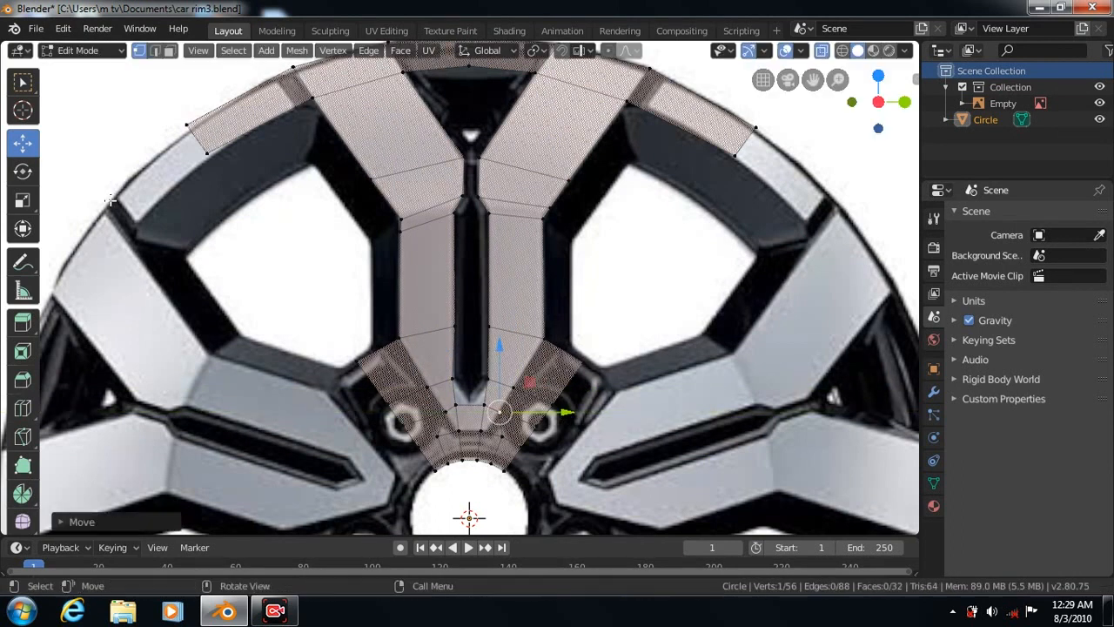
# Merge the two vertices at the slot's lower end into one, and merge the pair directly below them
pyautogui.click(23, 82)
pyautogui.click(455, 404)
pyautogui.keyDown('shift'); pyautogui.click(484, 406); pyautogui.keyUp('shift')
pyautogui.hotkey('alt', 'm')
pyautogui.click(625, 365)
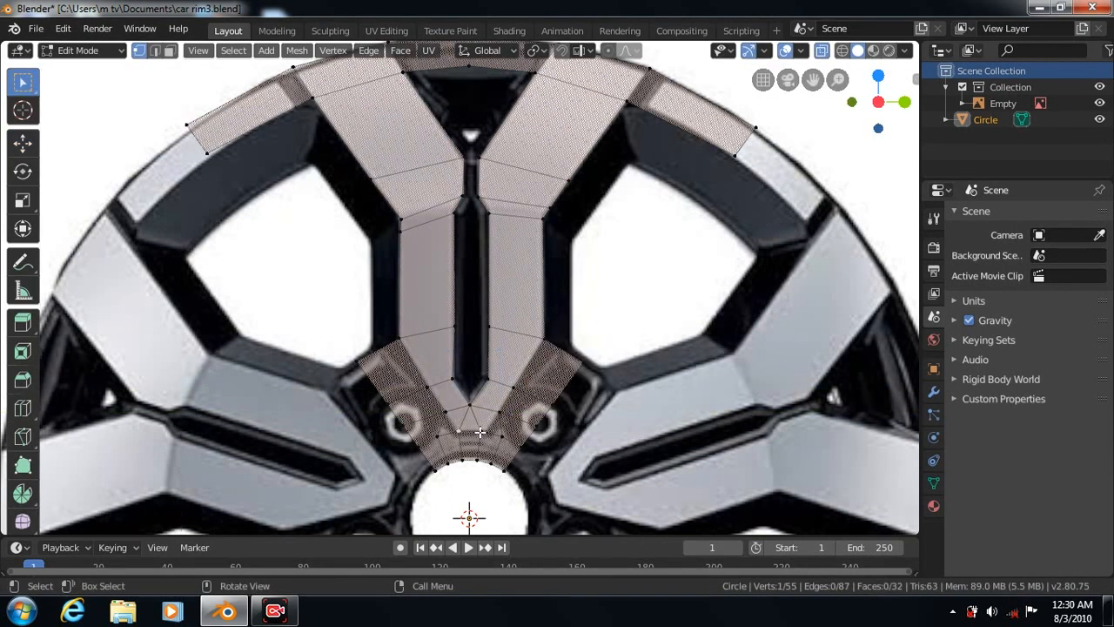
pyautogui.hotkey('alt', 'm')
pyautogui.click(571, 432)
# Move the hub vertices on both sides of the lower merged point to even out the row above the centre hole
pyautogui.click(503, 436)
pyautogui.click(22, 142)
pyautogui.moveTo(568, 436); pyautogui.dragTo(553, 436)
pyautogui.moveTo(488, 370); pyautogui.dragTo(488, 366)
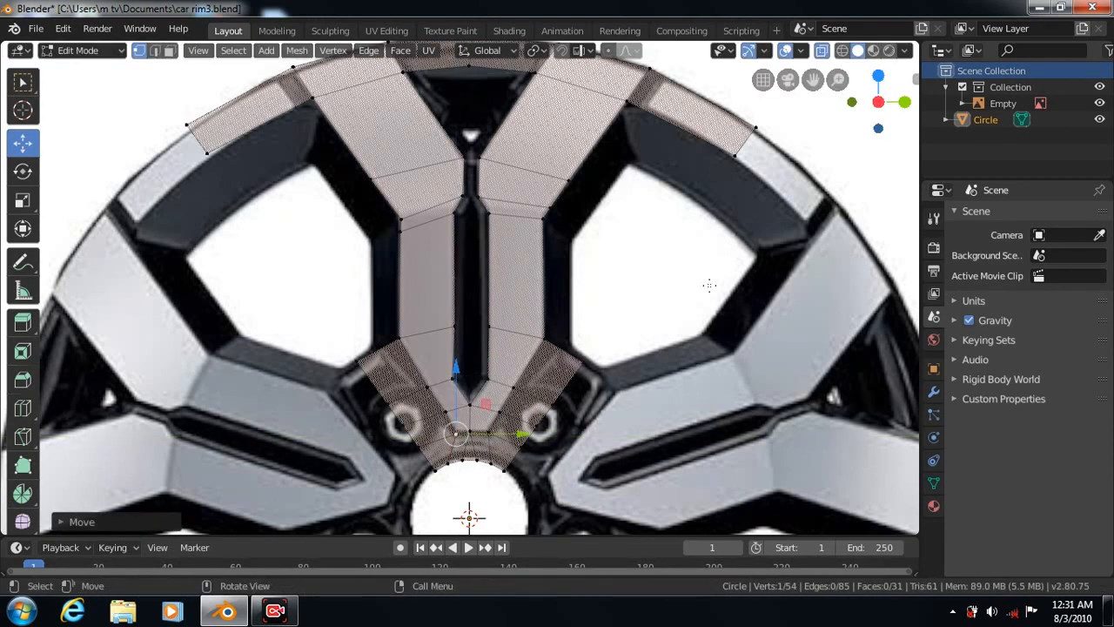
# Turn off X-ray and set the viewport lighting to MatCap
pyautogui.scroll(-1, 710, 287)
pyautogui.click(822, 50)
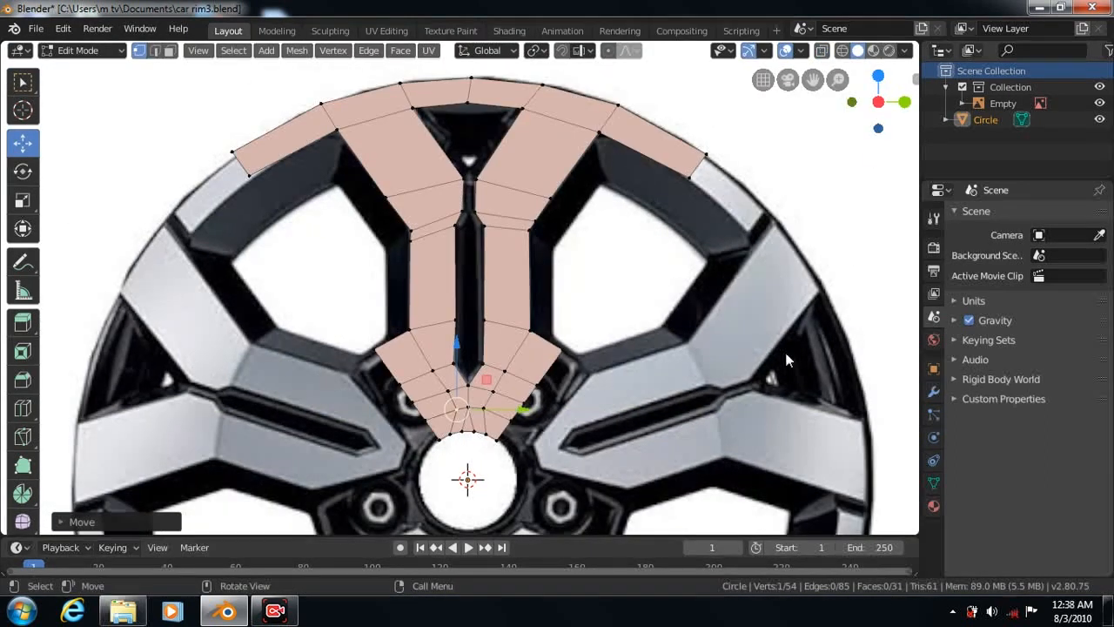
pyautogui.click(905, 50)
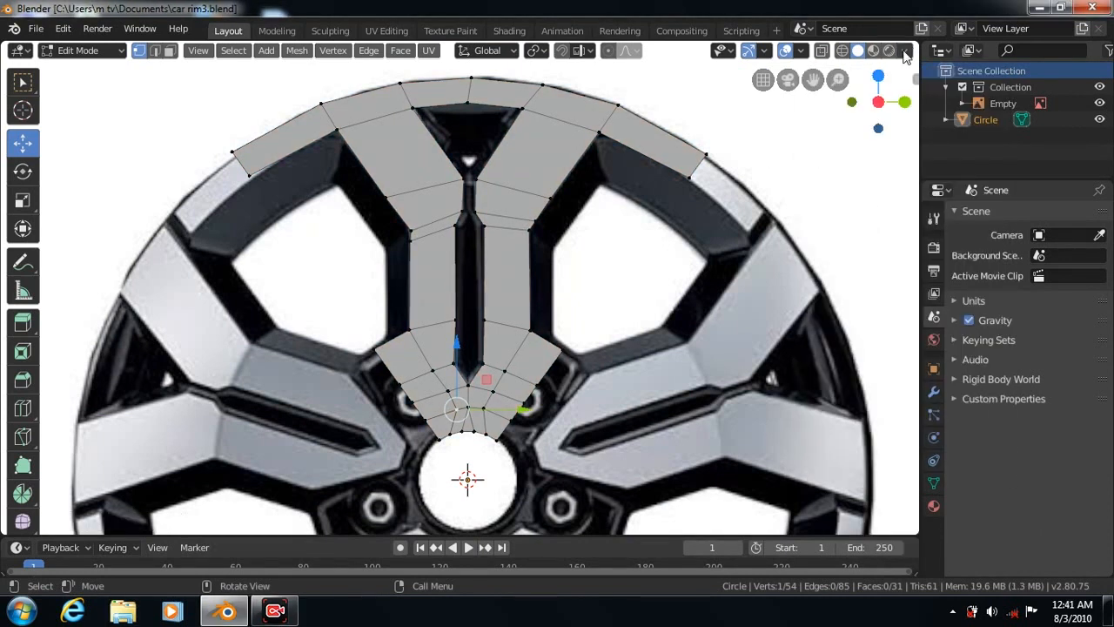
pyautogui.click(905, 50)
pyautogui.click(842, 156)
pyautogui.scroll(-2, 225, 122)
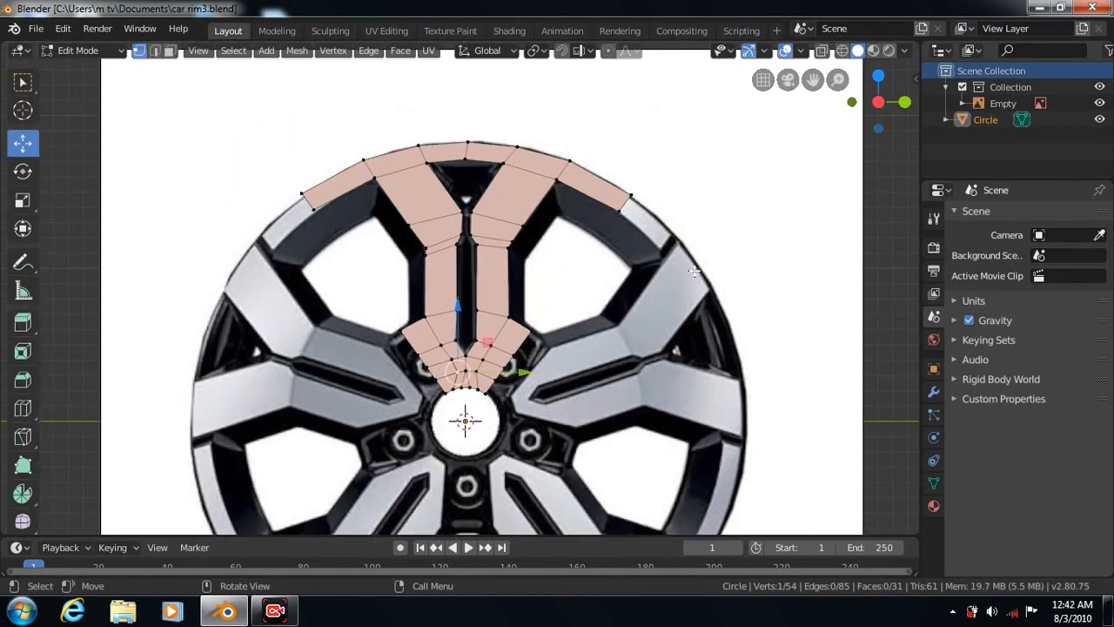
# Return to Object Mode and add a Plain Axes empty at the wheel's centre
pyautogui.press('Tab')
pyautogui.click(216, 51)
pyautogui.moveTo(236, 214)
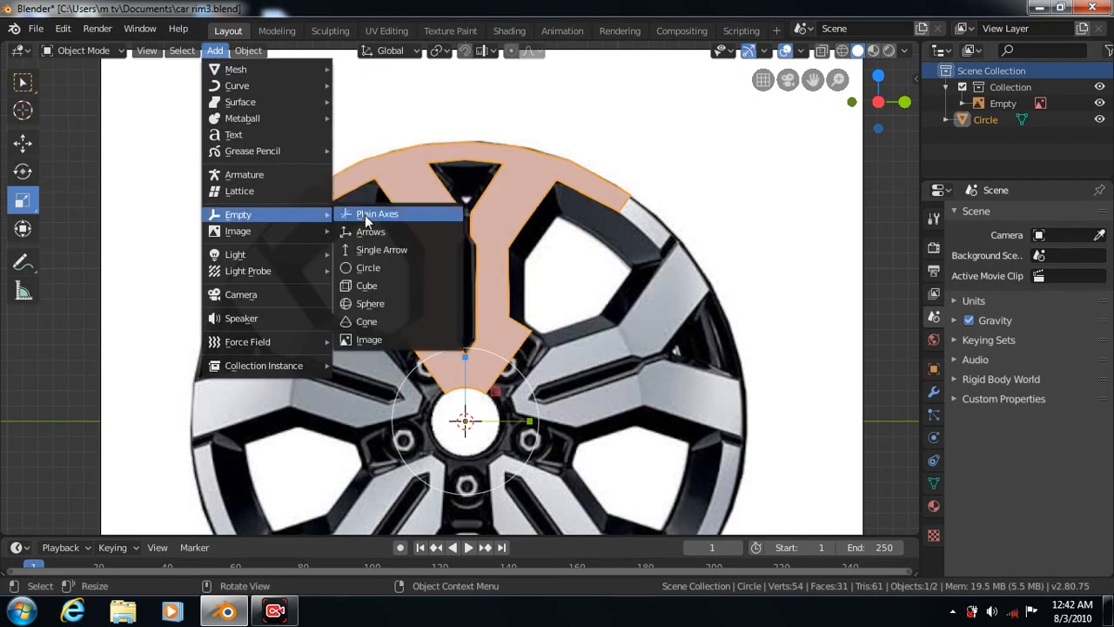
pyautogui.click(365, 215)
# Add an Array modifier to the spoke section, using Object Offset with the new empty instead of Relative Offset
pyautogui.click(935, 391)
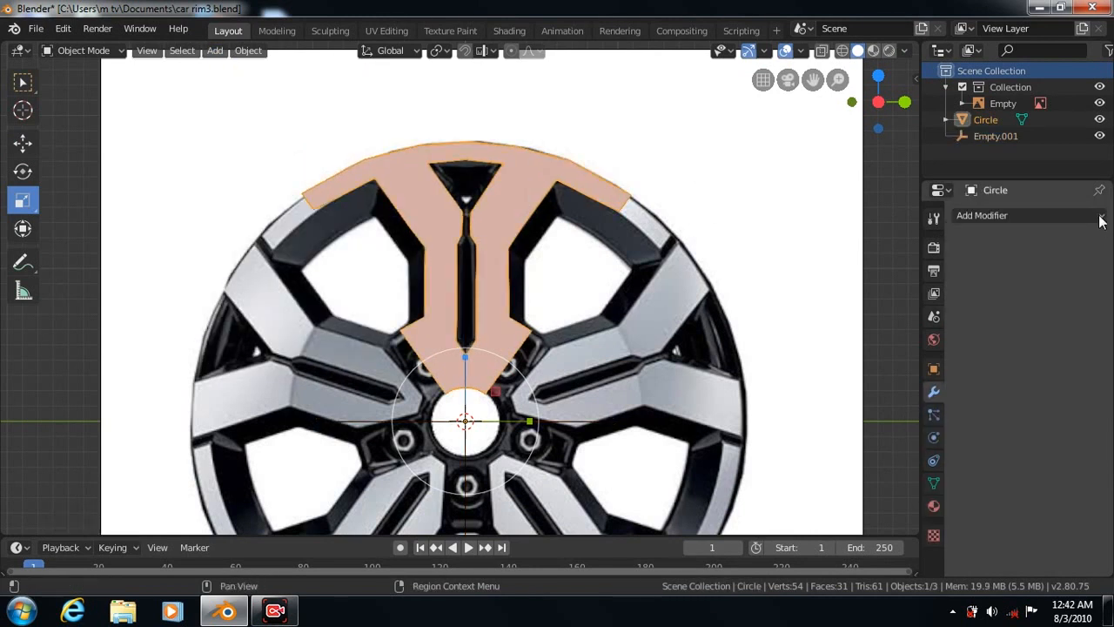
pyautogui.click(1001, 215)
pyautogui.click(767, 251)
pyautogui.click(1042, 329)
pyautogui.click(1041, 404)
pyautogui.click(1095, 422)
pyautogui.click(583, 417)
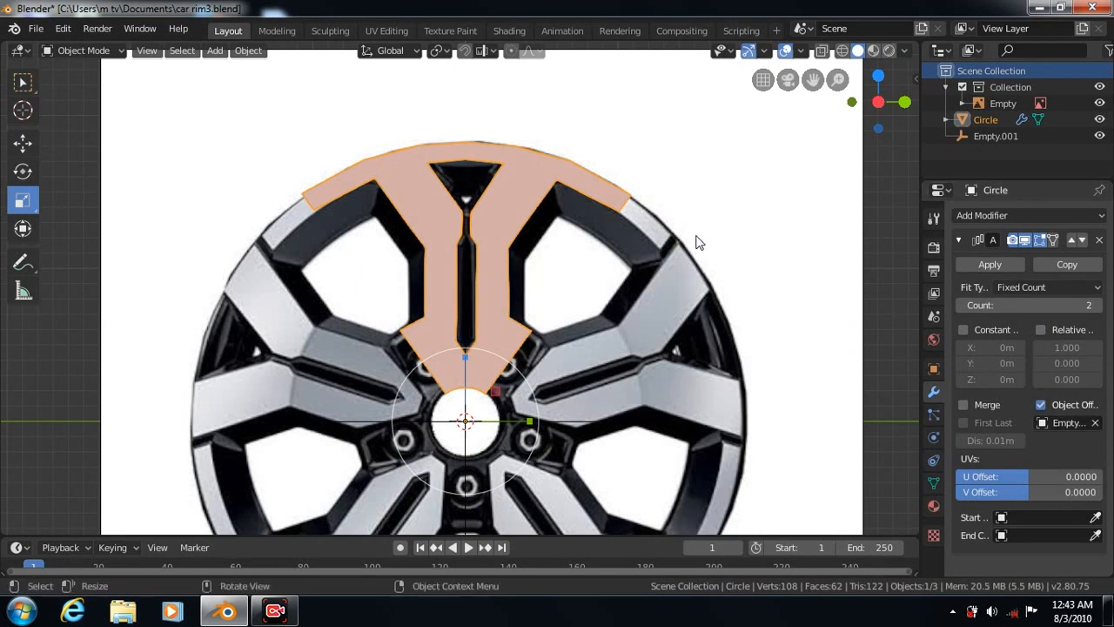
# Rotate the empty about X to about -71.9° so the array copy covers the neighbouring spoke
pyautogui.click(23, 82)
pyautogui.click(345, 422)
pyautogui.click(23, 171)
pyautogui.moveTo(515, 391); pyautogui.dragTo(641, 84)
pyautogui.hotkey('ctrl', 'z')
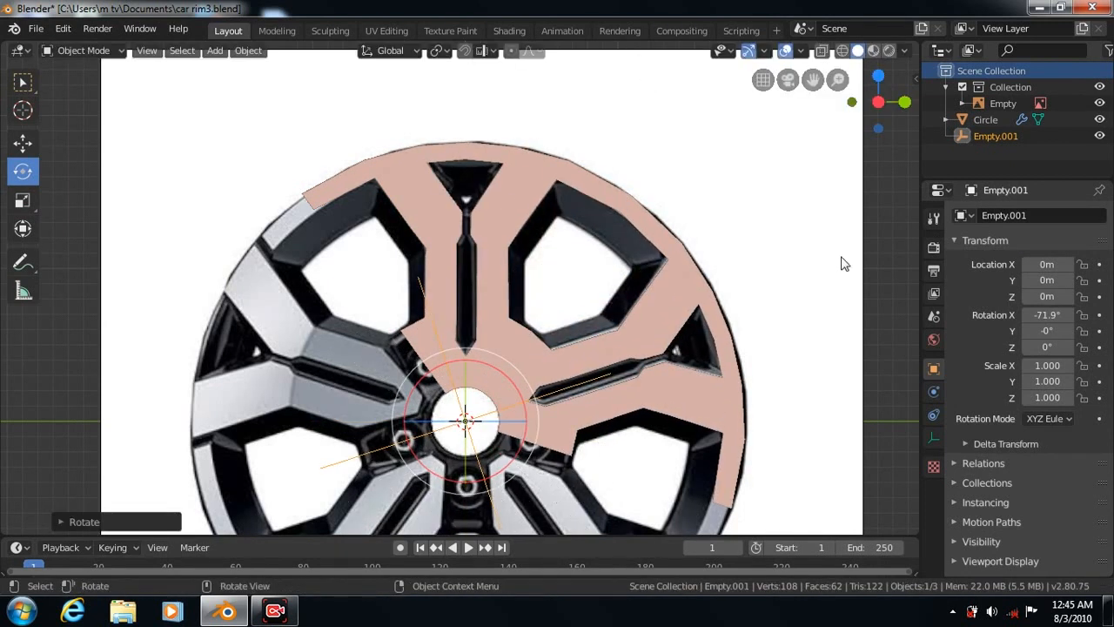
# Enable Merge and First Last on the spoke's array and set its count to 5
pyautogui.click(513, 183)
pyautogui.scroll(-3, 865, 280)
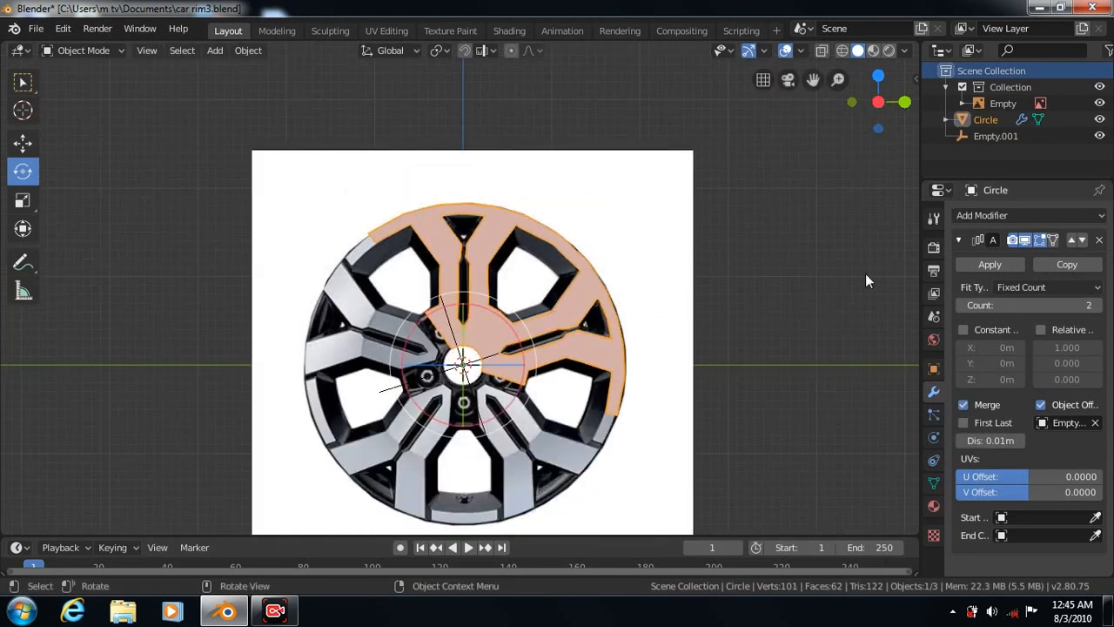
pyautogui.click(1099, 307)
pyautogui.click(1099, 308)
pyautogui.click(1100, 307)
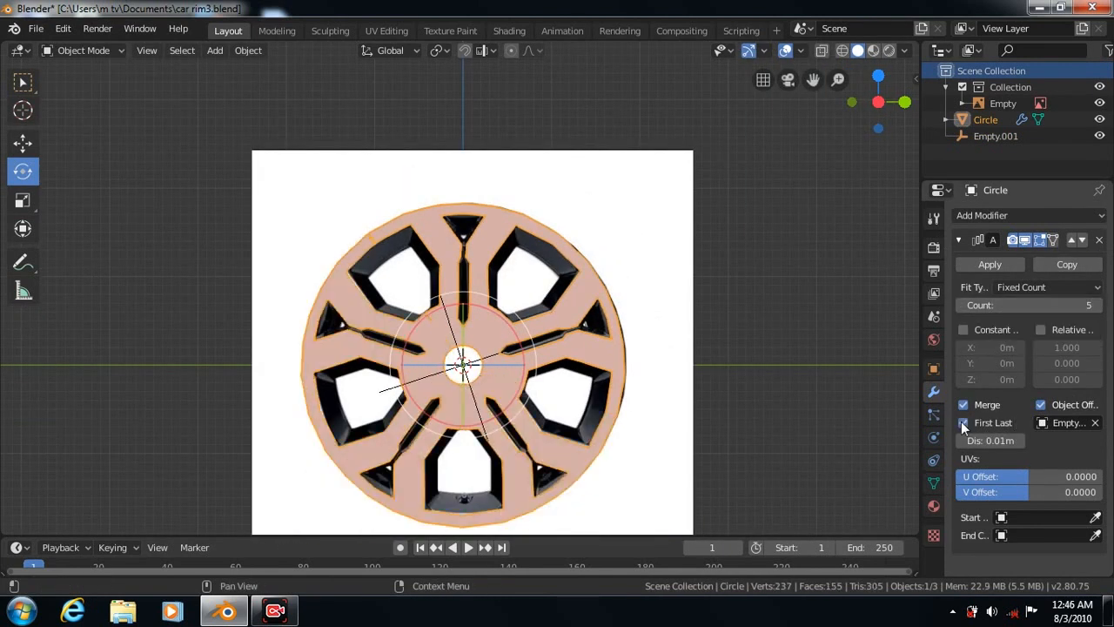
# Correct the offset empty's X rotation to exactly -72°
pyautogui.click(24, 81)
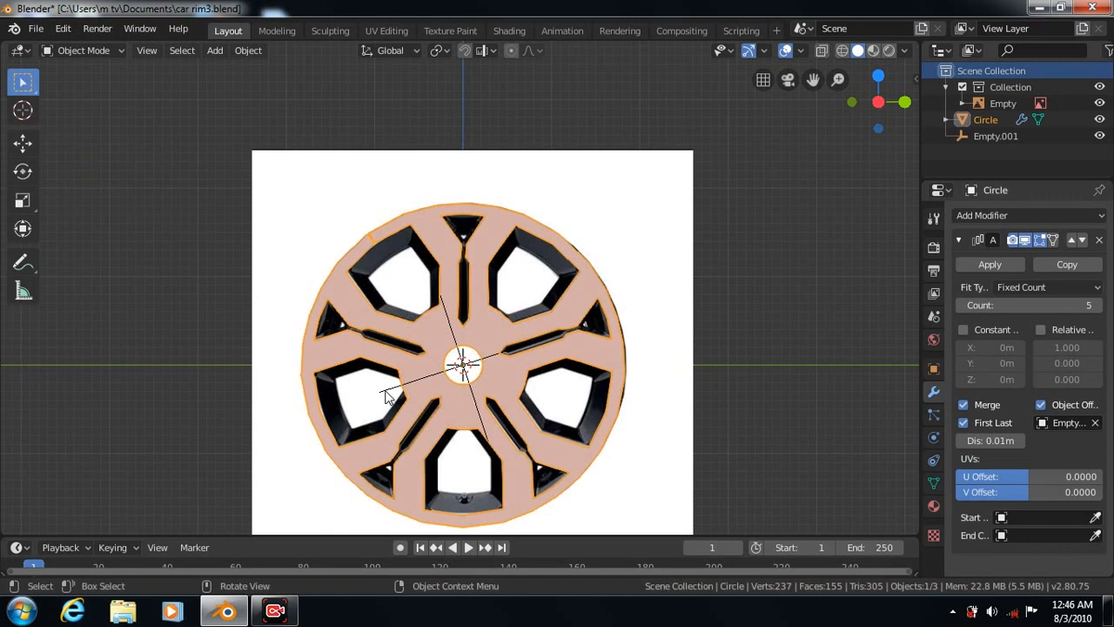
pyautogui.click(386, 392)
pyautogui.click(22, 170)
pyautogui.click(54, 521)
pyautogui.moveTo(265, 462); pyautogui.dragTo(170, 462)
pyautogui.click(59, 434)
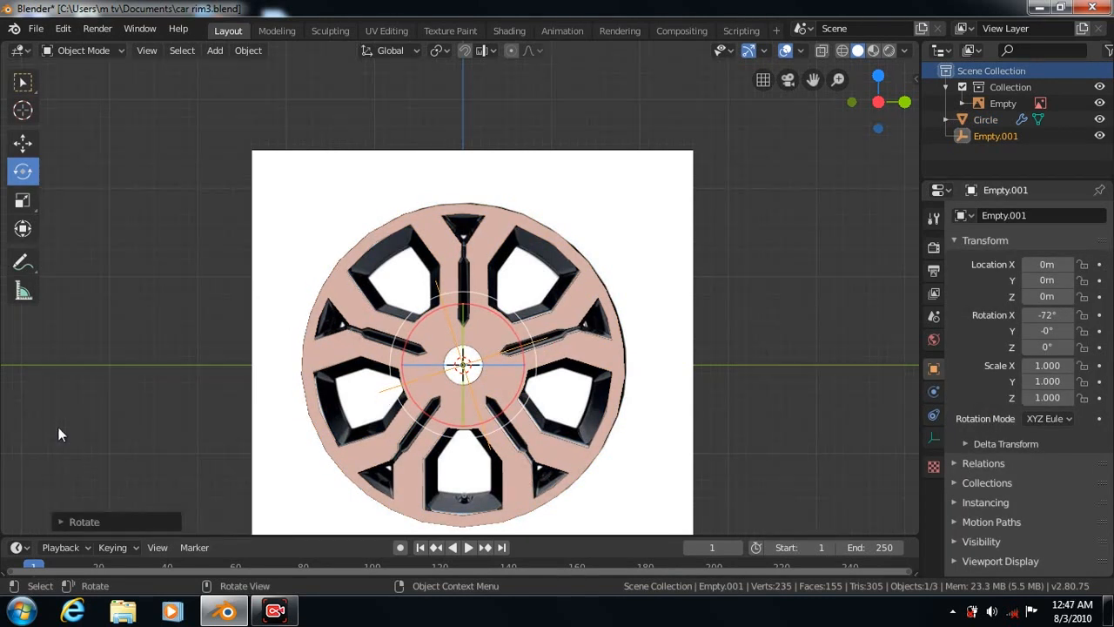
# Hide the reference image and set the viewport lighting to Studio
pyautogui.click(1099, 102)
pyautogui.keyDown('shift'); pyautogui.moveTo(754, 328); pyautogui.dragTo(750, 279, button='middle'); pyautogui.keyUp('shift')
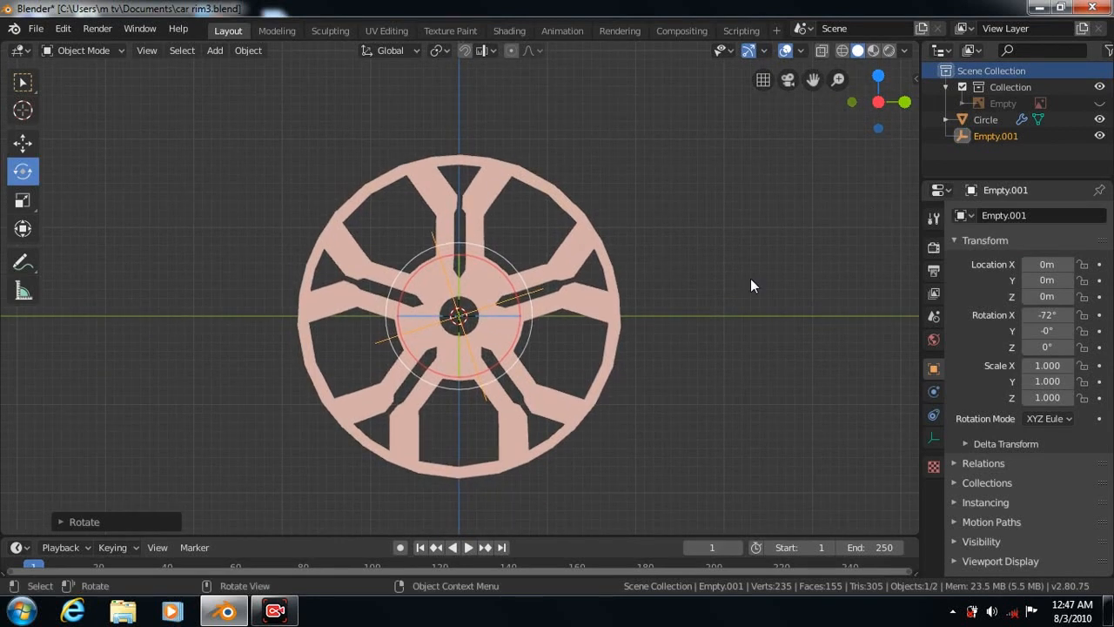
pyautogui.click(906, 50)
pyautogui.click(833, 128)
pyautogui.scroll(3, 714, 263)
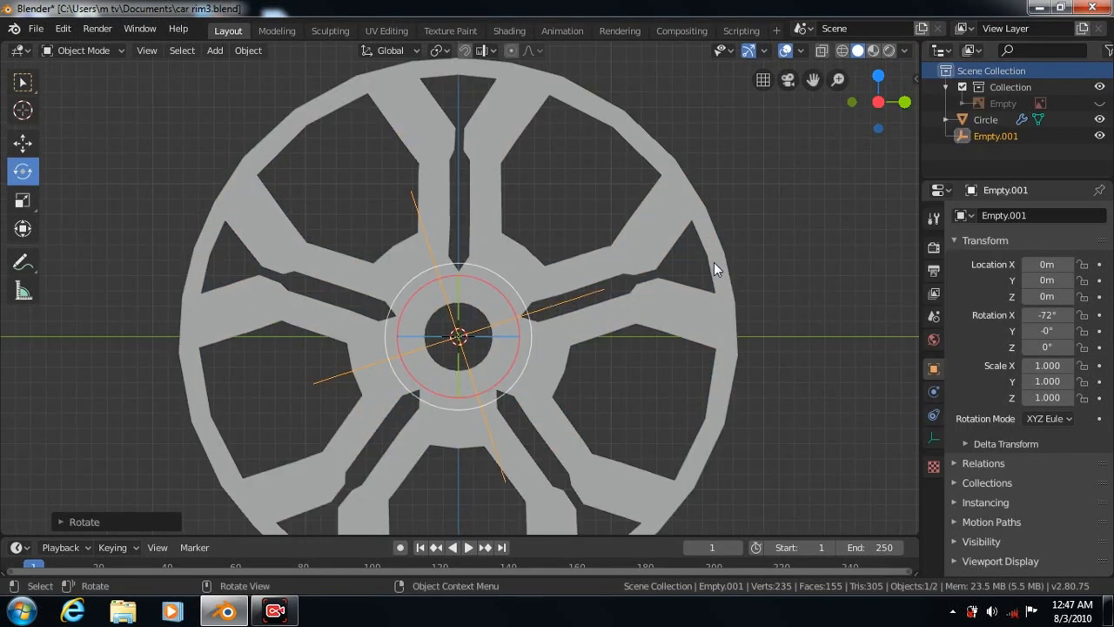
# Show the reference image again and turn off the rim array's viewport display
pyautogui.click(1099, 103)
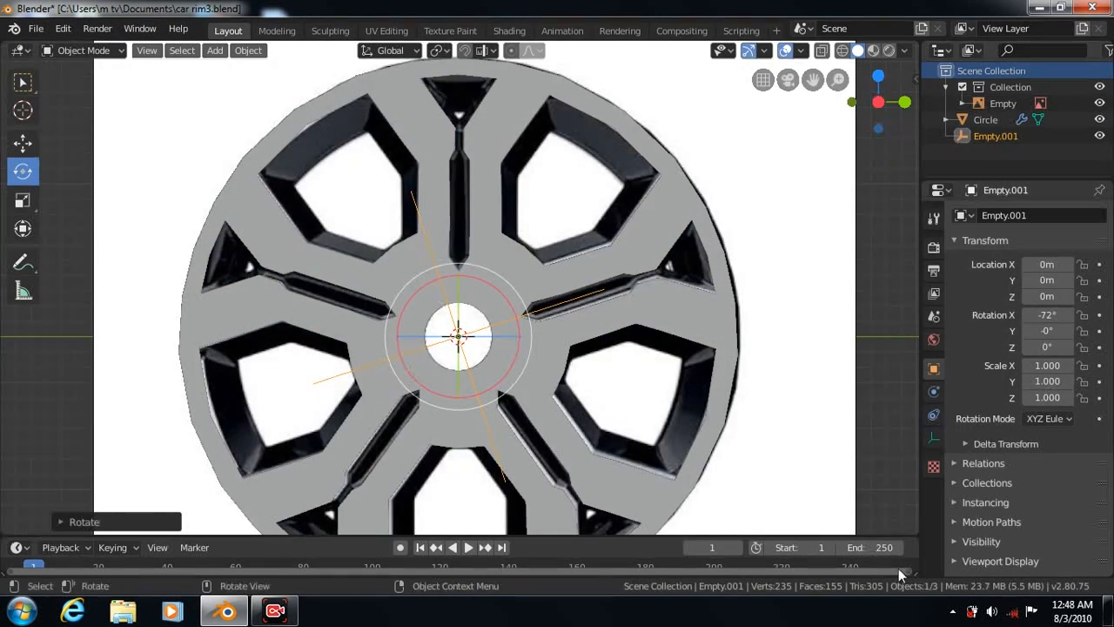
pyautogui.click(416, 129)
pyautogui.click(1025, 242)
# Turn off X-ray and raise the rim's top-centre outer vertex slightly onto the photo's edge
pyautogui.click(822, 50)
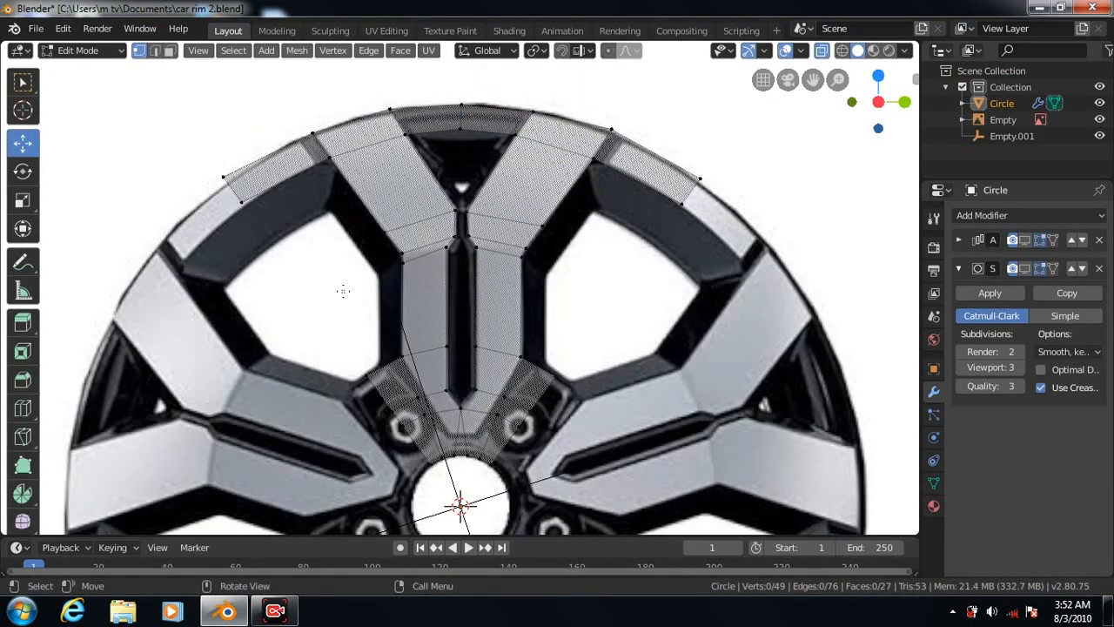
pyautogui.click(822, 52)
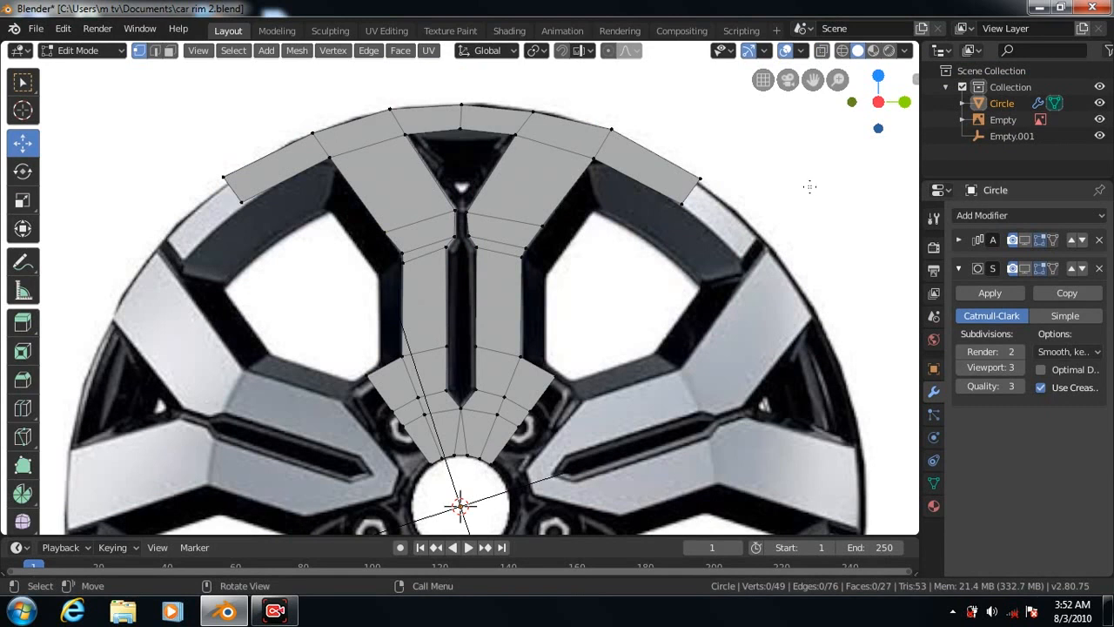
pyautogui.moveTo(463, 69); pyautogui.dragTo(459, 64)
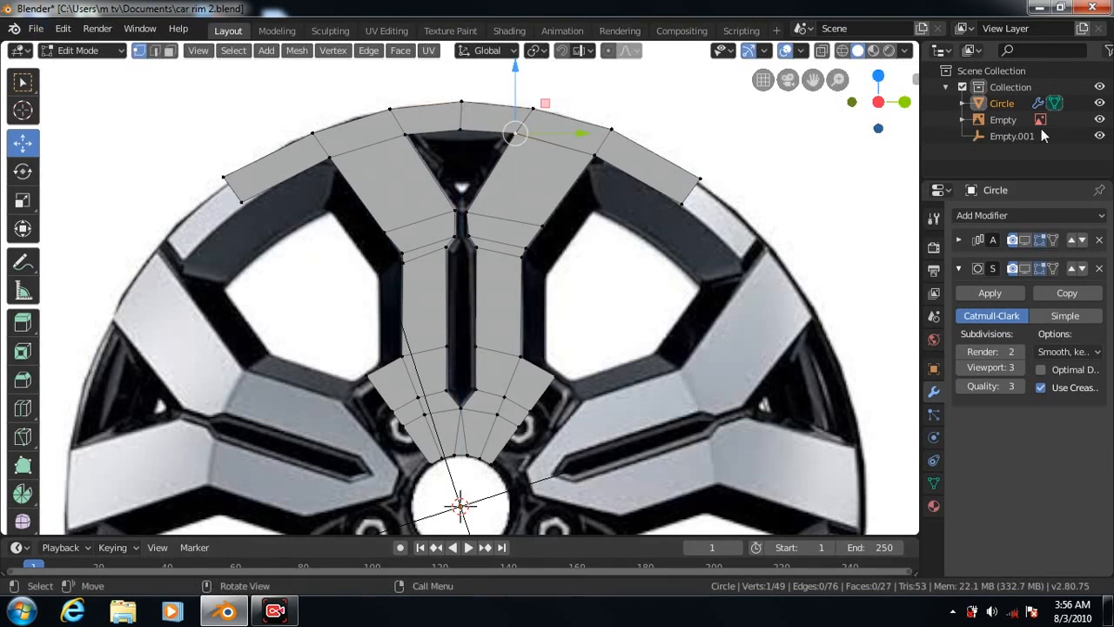
# Hide the reference image and extrude the whole spoke section along X to give it thickness
pyautogui.click(1099, 120)
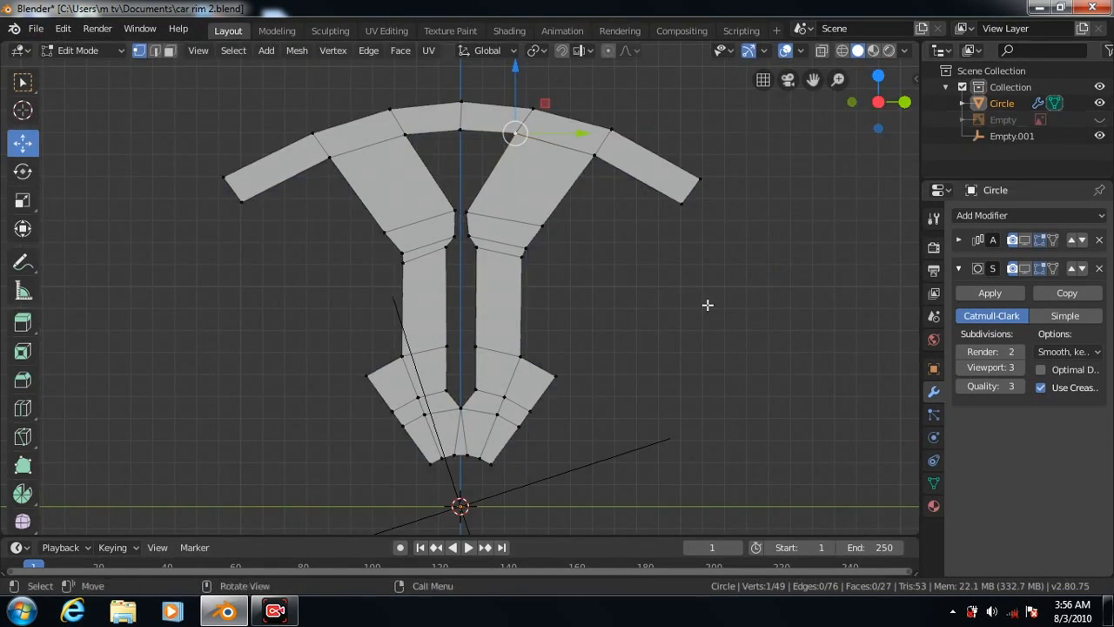
pyautogui.press('KP_1')
pyautogui.press('a')
pyautogui.click(22, 322)
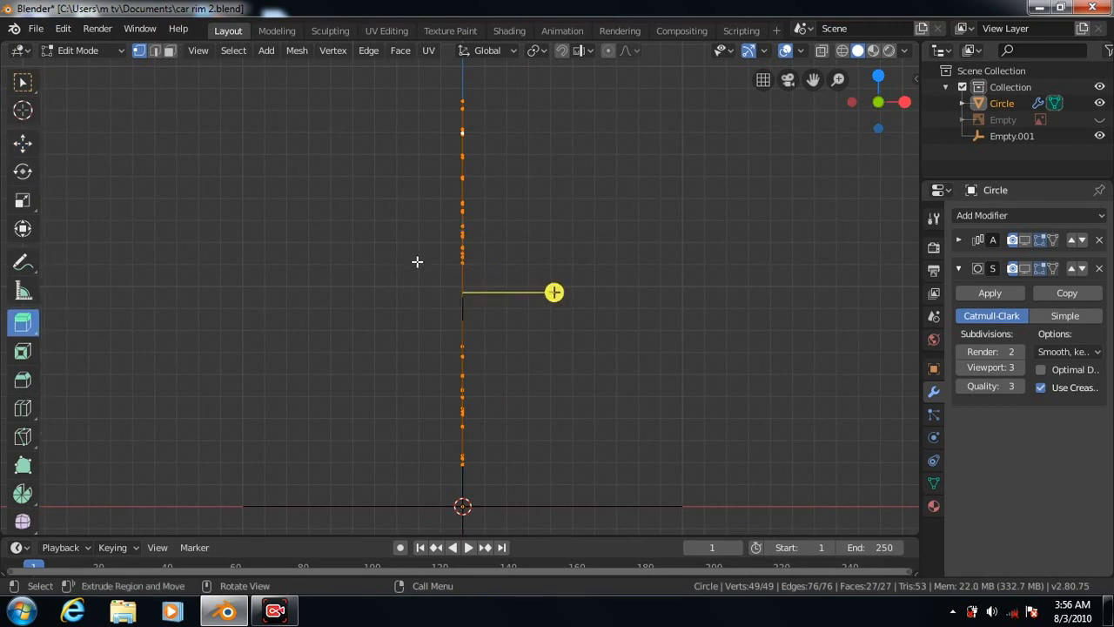
pyautogui.moveTo(503, 277); pyautogui.dragTo(592, 293)
pyautogui.click(62, 521)
pyautogui.click(60, 404)
pyautogui.click(23, 141)
pyautogui.press('Tab')
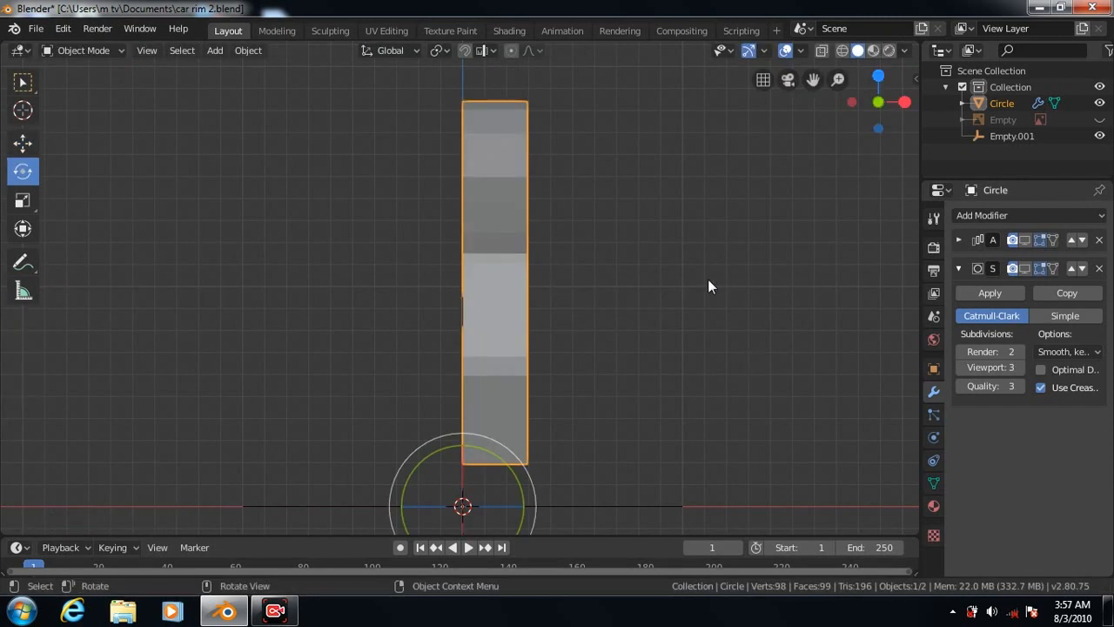
# Show the reference image and move the rear lower corner vertex at the rim's right end onto the opening's inner edge
pyautogui.press('Tab')
pyautogui.click(1099, 120)
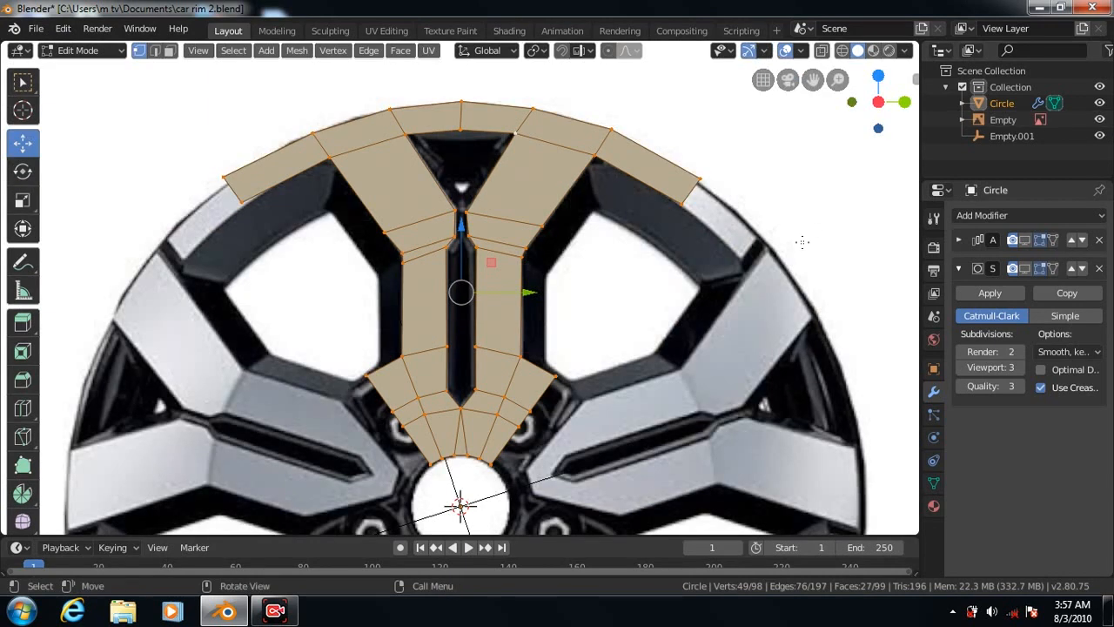
pyautogui.moveTo(812, 230); pyautogui.dragTo(777, 294, button='middle')
pyautogui.click(675, 212)
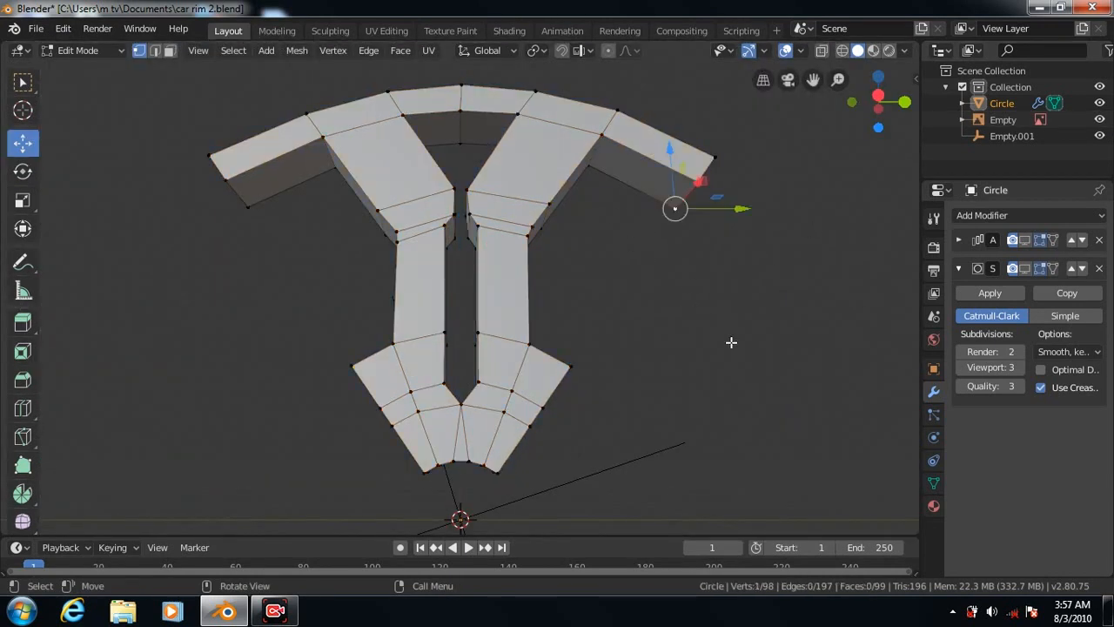
pyautogui.press('KP_3')
pyautogui.moveTo(682, 139); pyautogui.dragTo(669, 190)
pyautogui.moveTo(734, 252); pyautogui.dragTo(706, 242)
pyautogui.moveTo(648, 190); pyautogui.dragTo(647, 181)
pyautogui.moveTo(718, 248); pyautogui.dragTo(723, 253)
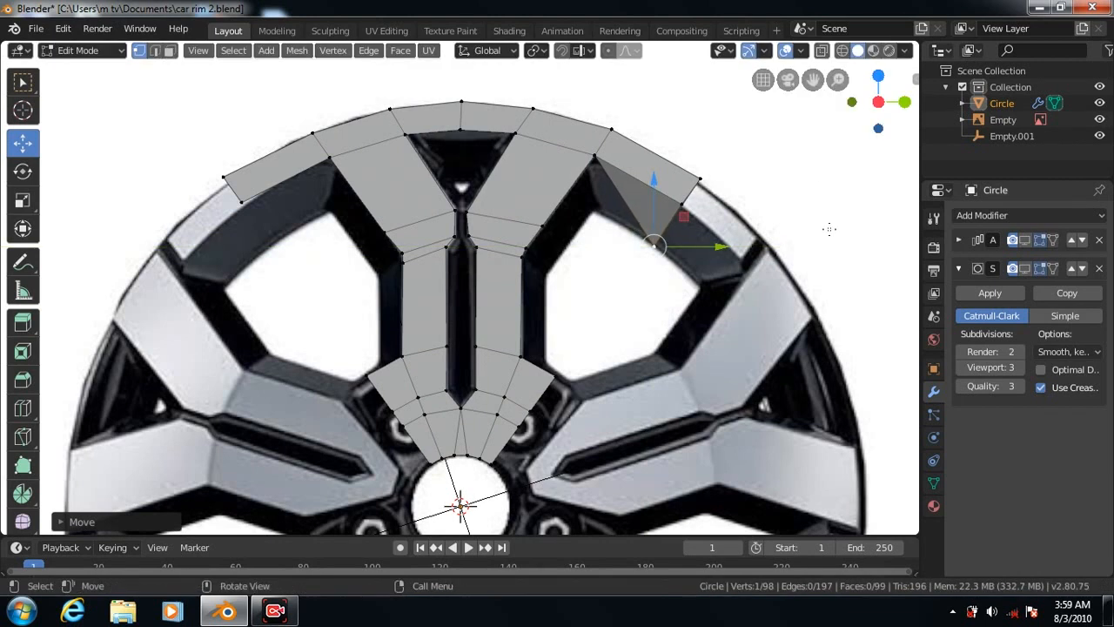
# Lower the rear vertex at the right arm's upper outer corner onto the top corner of the white opening
pyautogui.press('KP_5')
pyautogui.click(589, 165)
pyautogui.press('KP_5')
pyautogui.moveTo(595, 89); pyautogui.dragTo(595, 143)
# Move the rear vertex behind the right arm's lower bend along Y and Z onto the edge of the photo's white opening
pyautogui.press('KP_5')
pyautogui.click(541, 227)
pyautogui.press('KP_5')
pyautogui.press('g')
pyautogui.press('y')
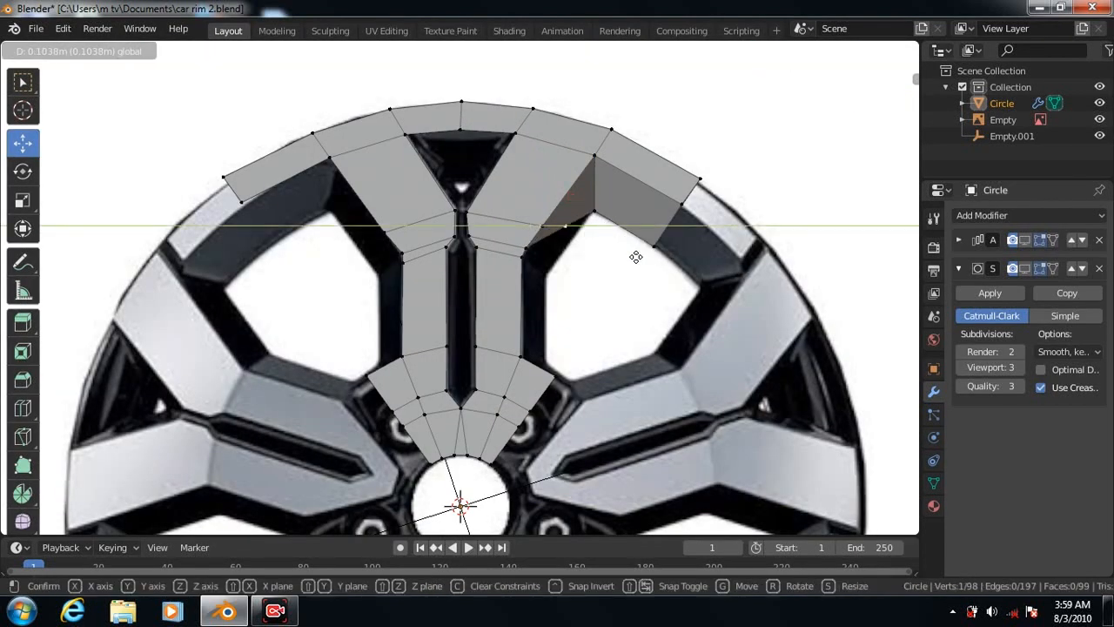
pyautogui.click(572, 162)
pyautogui.press('g')
pyautogui.press('z')
pyautogui.moveTo(636, 239); pyautogui.dragTo(627, 247)
pyautogui.moveTo(565, 175); pyautogui.dragTo(564, 185)
pyautogui.moveTo(629, 252); pyautogui.dragTo(626, 253)
pyautogui.moveTo(562, 185); pyautogui.dragTo(561, 189)
pyautogui.moveTo(786, 190); pyautogui.dragTo(624, 304, button='middle')
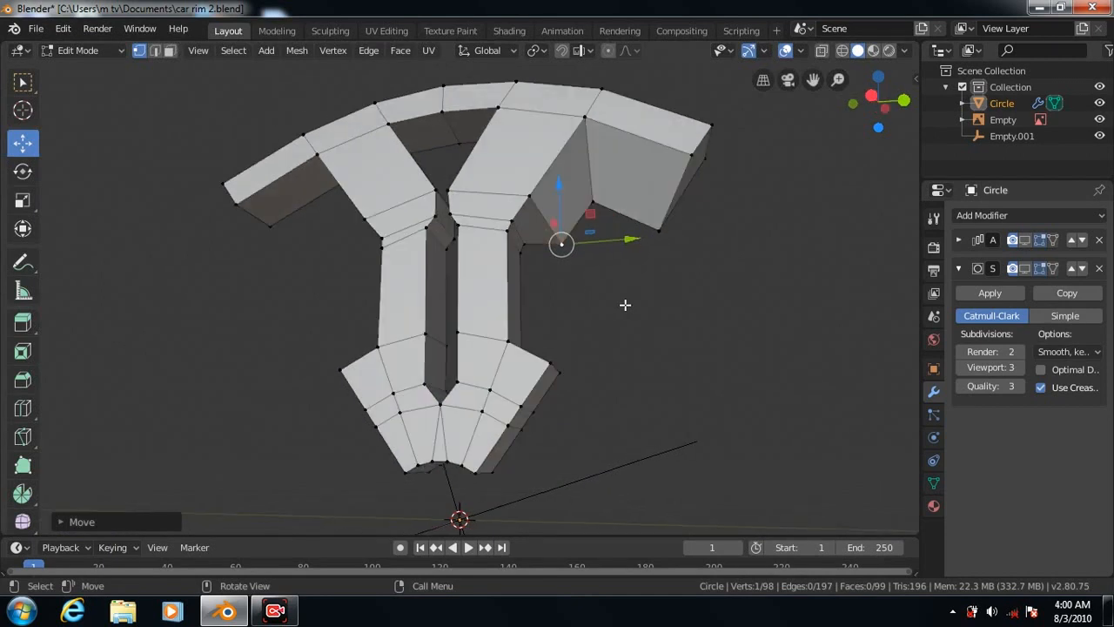
# Move the rear vertices where the right arm meets the straight spoke section onto the white opening's inner corner
pyautogui.click(23, 82)
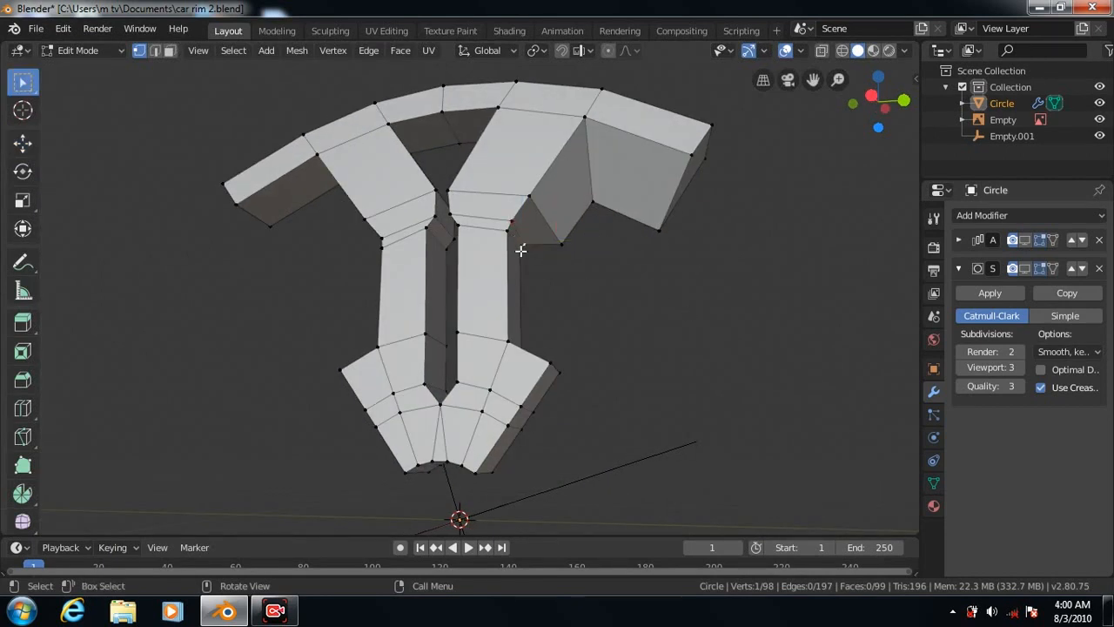
pyautogui.press('KP_3')
pyautogui.click(24, 143)
pyautogui.moveTo(589, 254); pyautogui.dragTo(558, 242)
pyautogui.moveTo(543, 194); pyautogui.dragTo(546, 216)
pyautogui.moveTo(604, 278); pyautogui.dragTo(610, 287)
pyautogui.click(23, 82)
pyautogui.click(23, 142)
pyautogui.moveTo(546, 214); pyautogui.dragTo(546, 218)
# Move the rear vertex at the lower end of the right spoke's outer side onto the white opening's lower corner
pyautogui.moveTo(308, 293); pyautogui.dragTo(308, 295, button='middle')
pyautogui.press('KP_1')
pyautogui.moveTo(588, 356); pyautogui.dragTo(608, 367)
pyautogui.moveTo(545, 293); pyautogui.dragTo(545, 293)
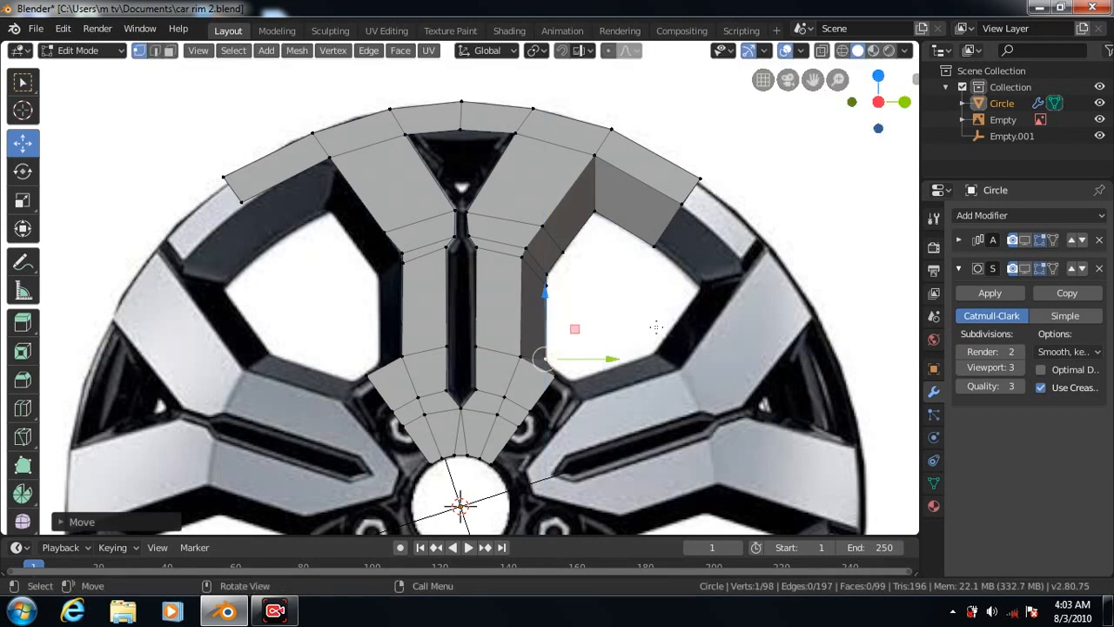
# Lower the rear top-centre vertex of the triangular recess to the top edge of the photo's small white hole
pyautogui.press('KP_5')
pyautogui.click(461, 137)
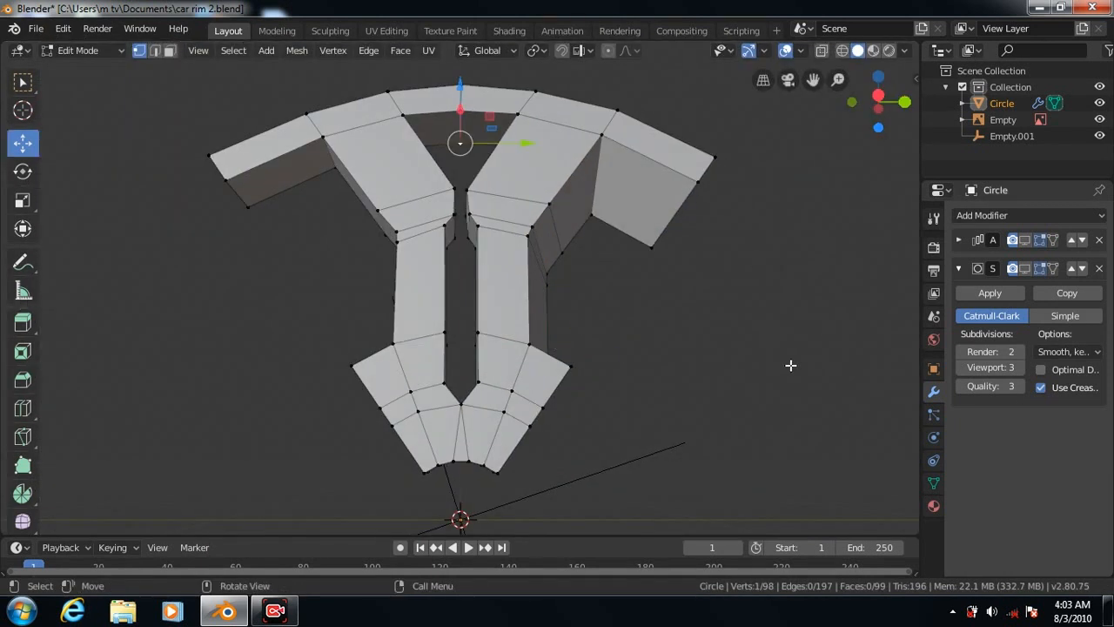
pyautogui.press('KP_5')
pyautogui.moveTo(456, 79); pyautogui.dragTo(467, 123)
pyautogui.press('KP_5')
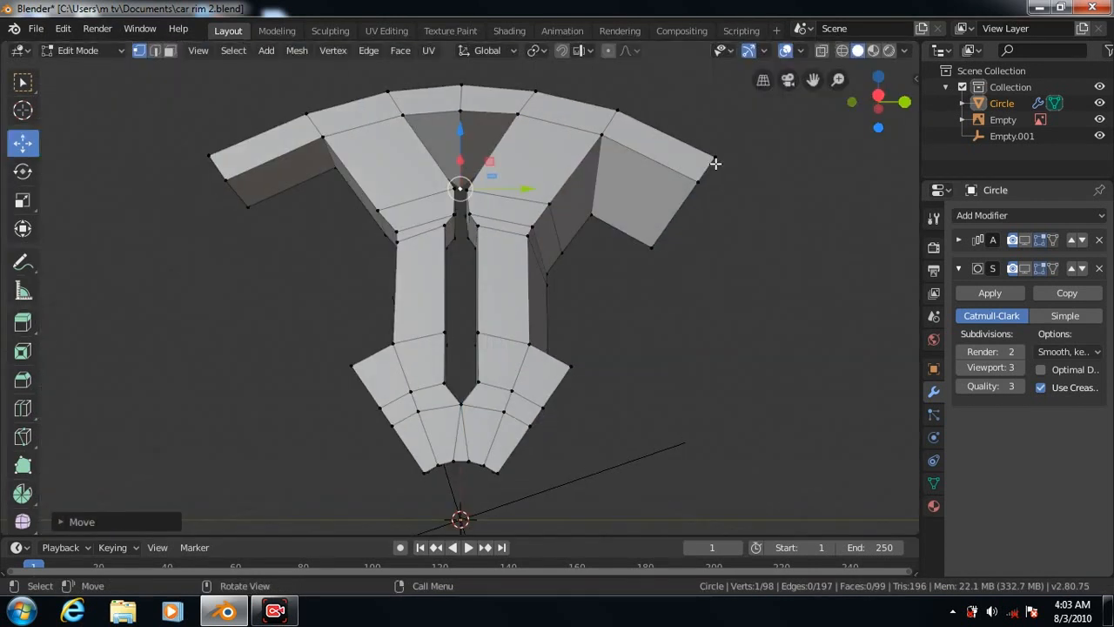
# Move the rear vertex at the triangular recess's upper right corner down and inward to the small white hole's right corner
pyautogui.press('KP_4')
pyautogui.press('KP_4')
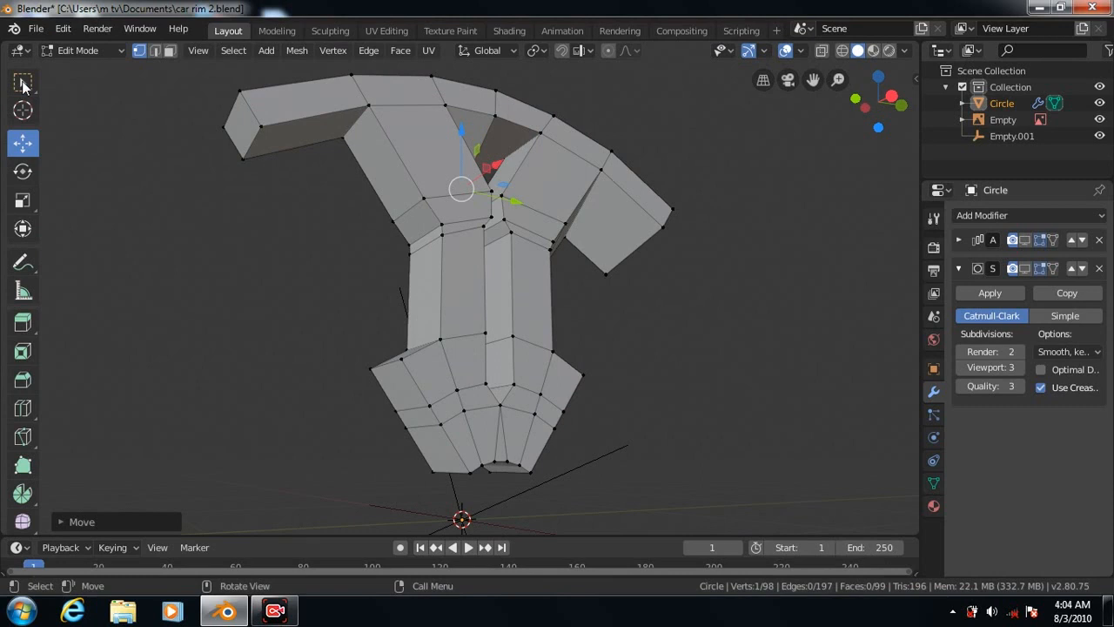
pyautogui.click(22, 83)
pyautogui.click(23, 141)
pyautogui.press('KP_1')
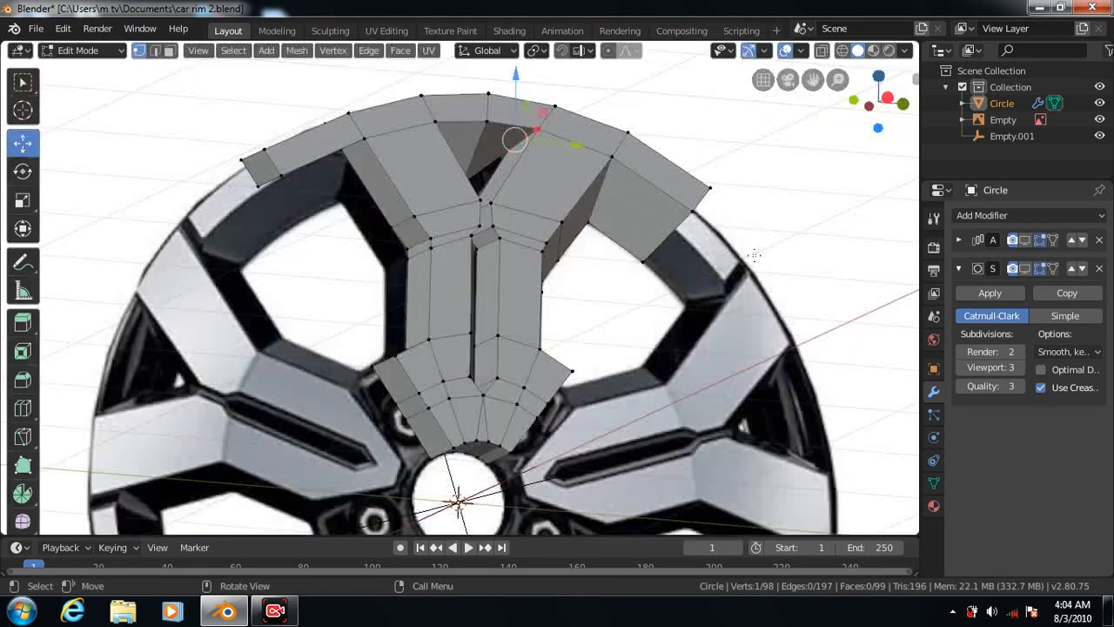
pyautogui.moveTo(515, 68); pyautogui.dragTo(510, 86)
pyautogui.moveTo(581, 150); pyautogui.dragTo(555, 161)
pyautogui.moveTo(489, 87); pyautogui.dragTo(490, 101)
pyautogui.moveTo(552, 166); pyautogui.dragTo(542, 165)
pyautogui.moveTo(480, 94); pyautogui.dragTo(479, 118)
pyautogui.moveTo(543, 181); pyautogui.dragTo(536, 189)
pyautogui.moveTo(474, 112); pyautogui.dragTo(473, 119)
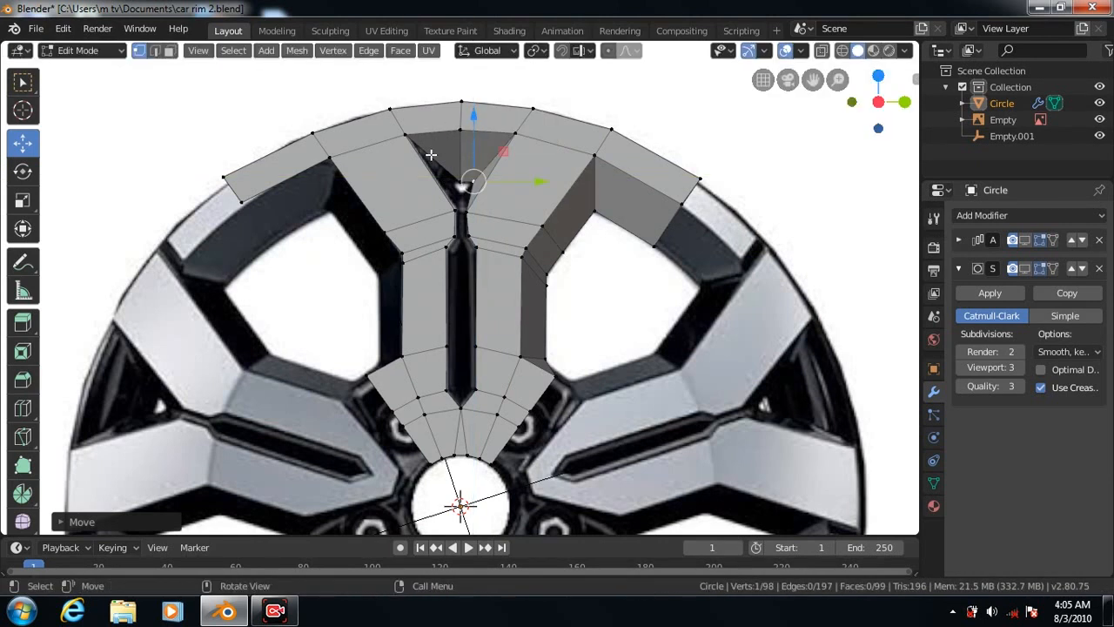
# Move the rear vertex at the triangular recess's upper left corner down and inward to the small white hole's left corner
pyautogui.moveTo(592, 148); pyautogui.dragTo(723, 274, button='middle')
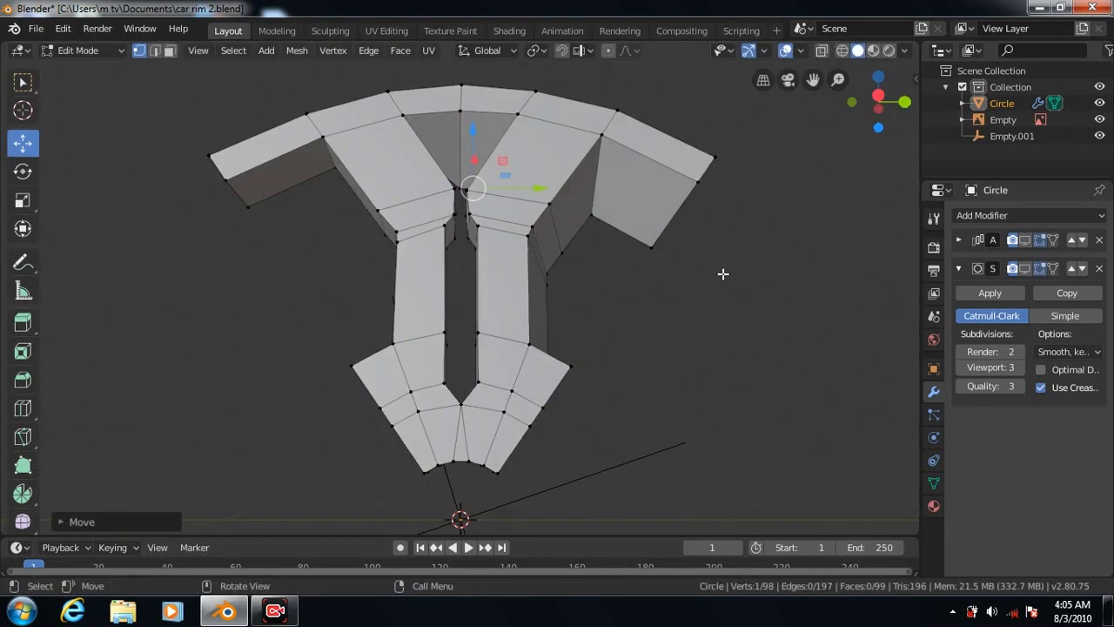
pyautogui.press('KP_4')
pyautogui.press('KP_6')
pyautogui.press('KP_6')
pyautogui.press('KP_6')
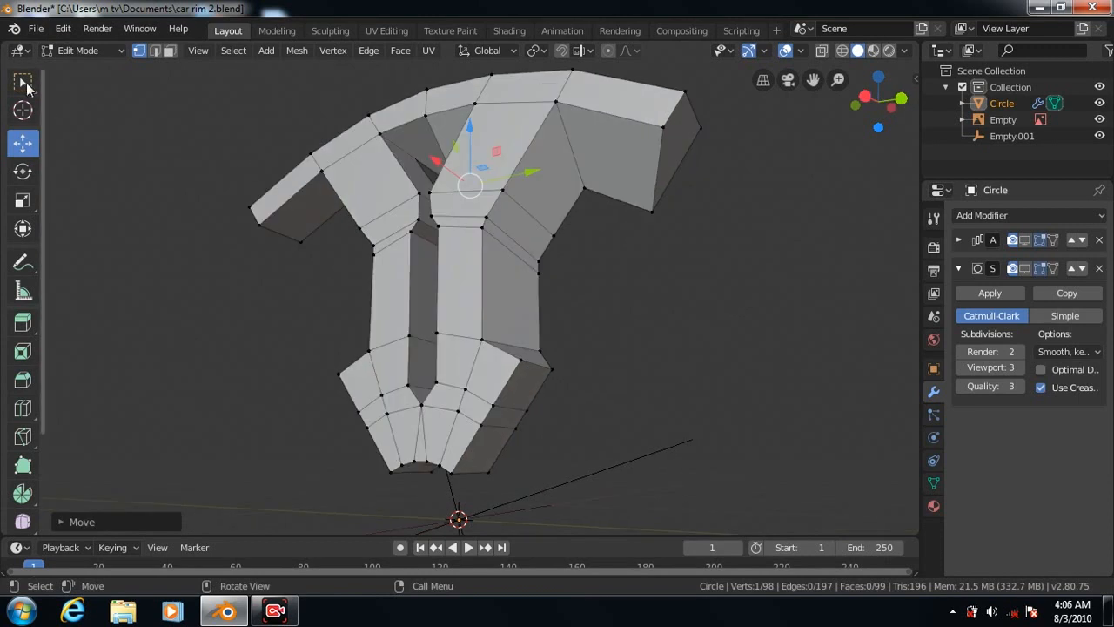
pyautogui.click(26, 84)
pyautogui.hotkey('shift', 'space')
pyautogui.press('g')
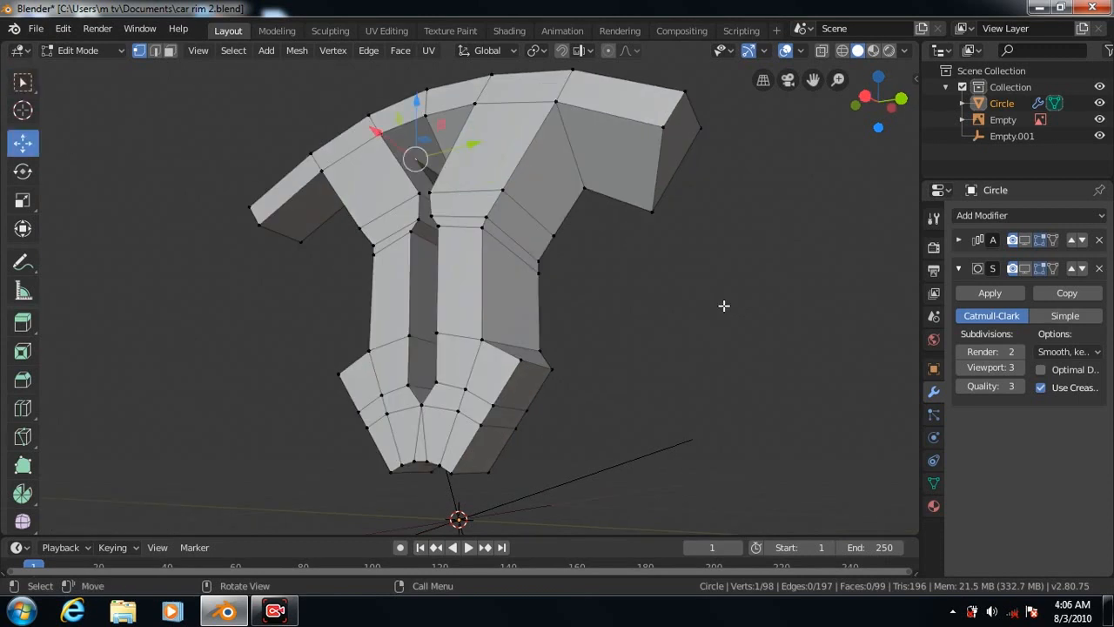
pyautogui.press('KP_3')
pyautogui.moveTo(411, 69); pyautogui.dragTo(412, 96)
pyautogui.moveTo(471, 162); pyautogui.dragTo(516, 166)
pyautogui.moveTo(452, 104); pyautogui.dragTo(448, 119)
pyautogui.moveTo(512, 180); pyautogui.dragTo(516, 180)
# In the back view, merge each of the three upper opposite vertex pairs along the central slot at its center
pyautogui.press('ctrl+KP_3')
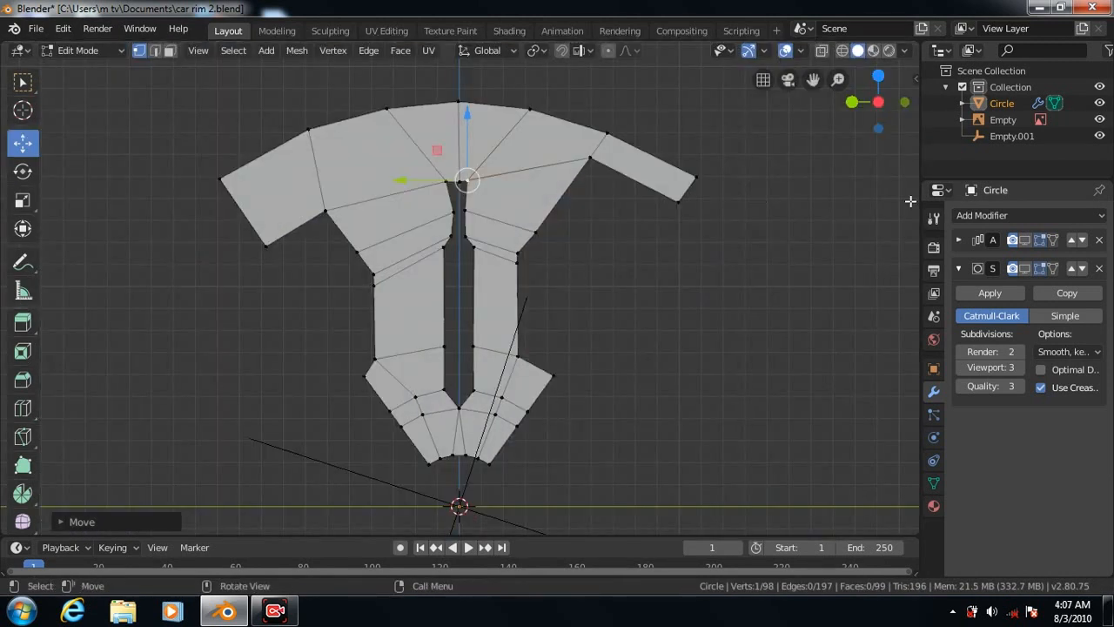
pyautogui.press('w')
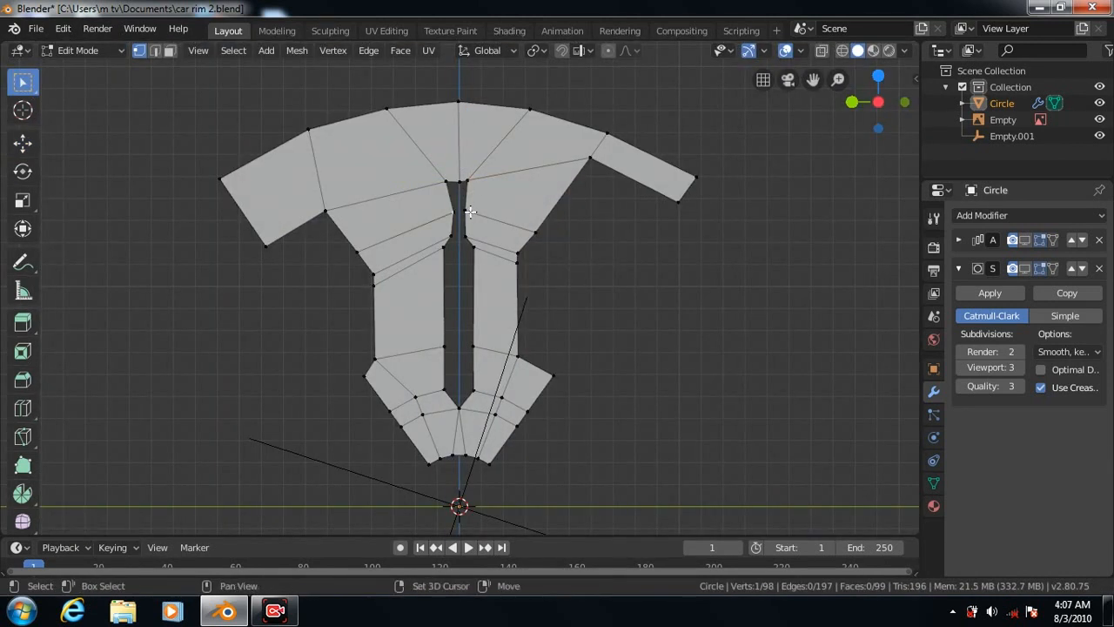
pyautogui.press('m')
pyautogui.click(470, 213)
pyautogui.press('m')
pyautogui.click(503, 237)
pyautogui.click(440, 249)
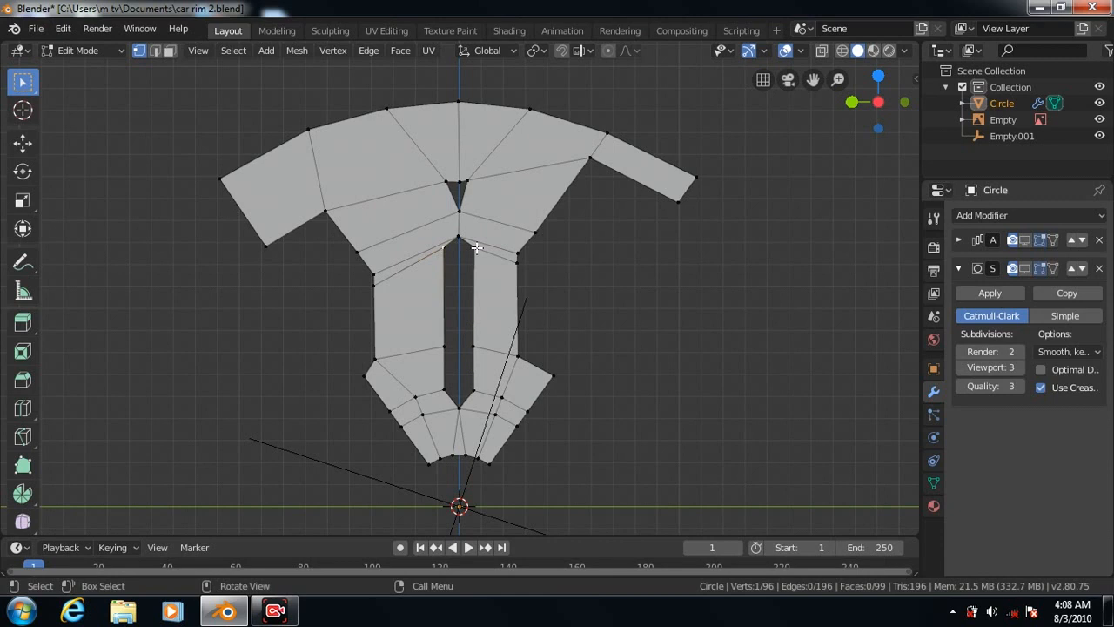
pyautogui.press('m')
pyautogui.click(478, 252)
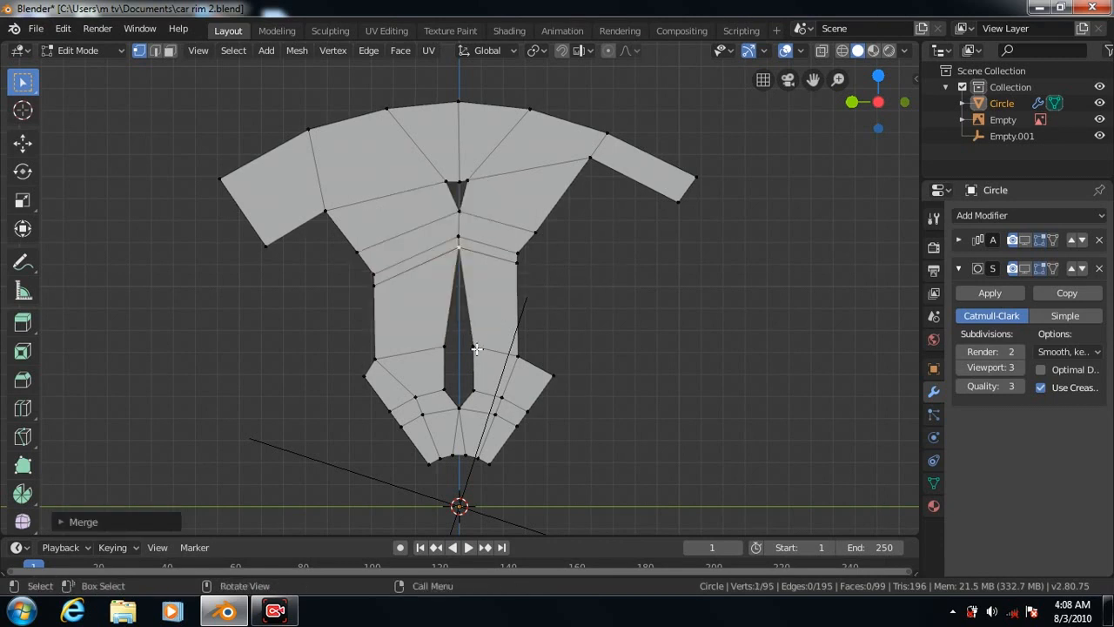
# Merge the two remaining opposite vertex pairs at the lower end of the central slot at their centers
pyautogui.click(476, 348)
pyautogui.press('m')
pyautogui.click(562, 325)
pyautogui.click(485, 390)
pyautogui.press('m')
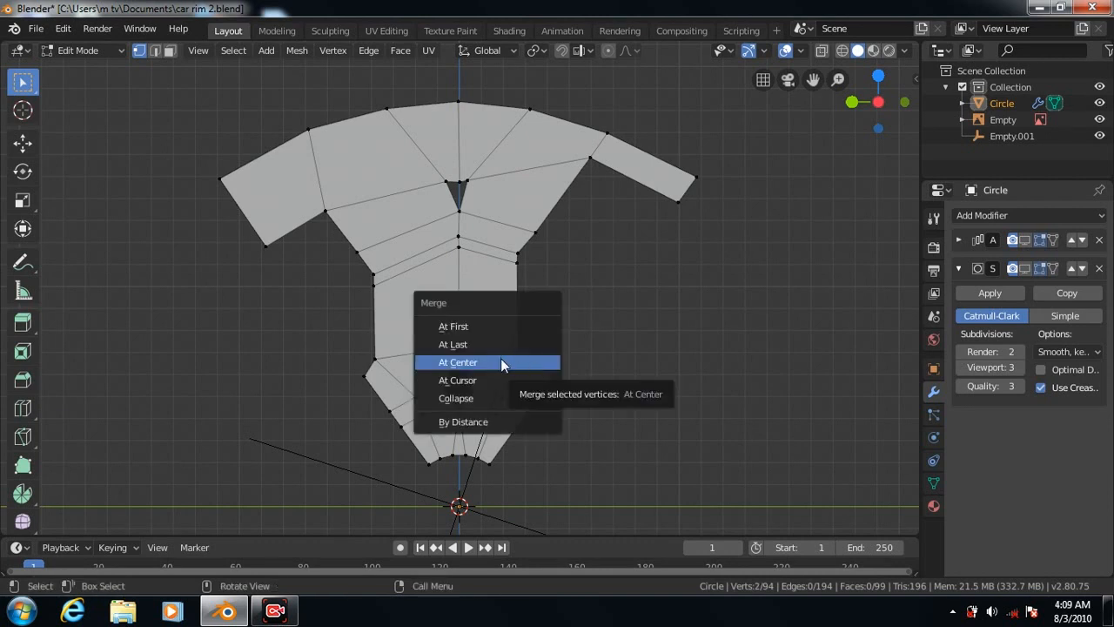
pyautogui.click(501, 361)
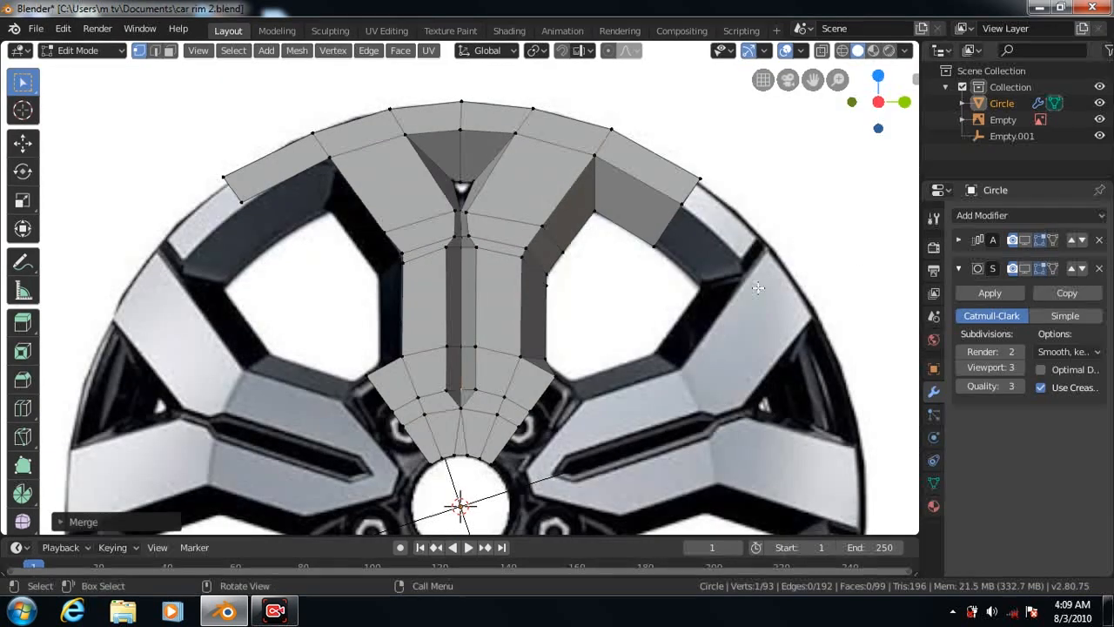
# Move the left side's rear vertices onto the edges of the photo's left opening and hide the reference image
pyautogui.hotkey('shift', 'space')
pyautogui.press('g')
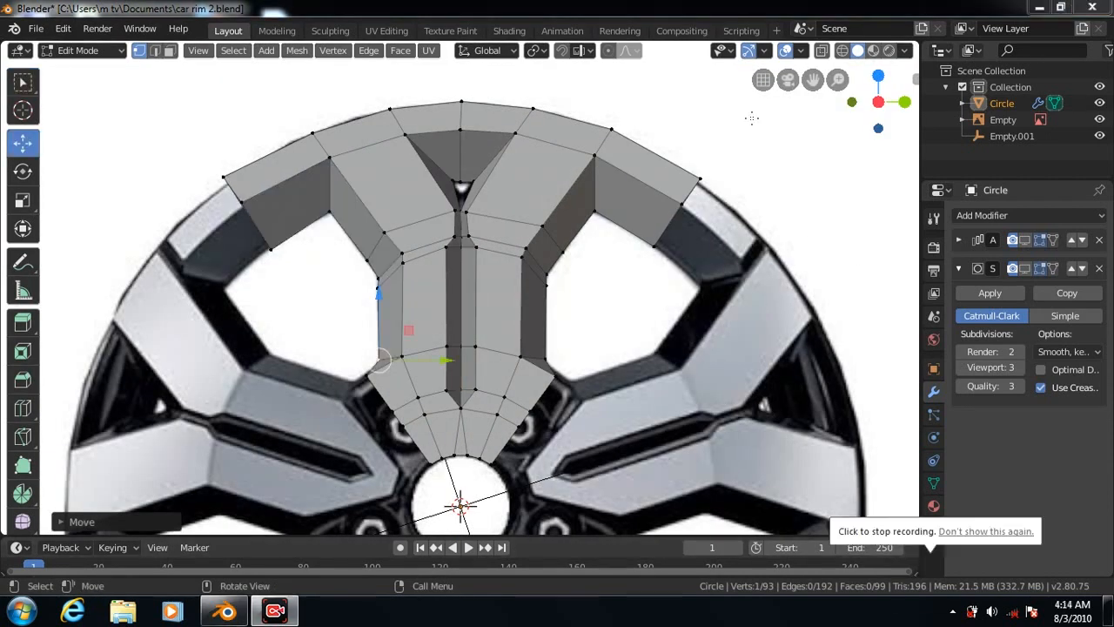
pyautogui.click(1099, 119)
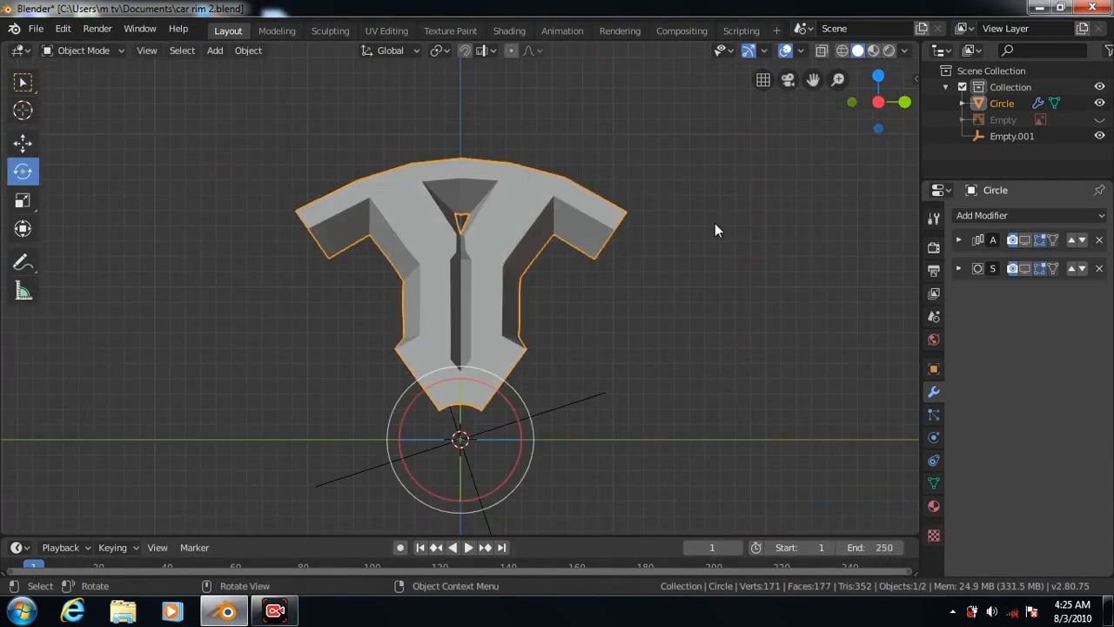
# Toggle the Array modifier's viewport display on and off, then show the Subdivision modifier and put the spoke in Edit Mode
pyautogui.click(1024, 239)
pyautogui.click(1025, 239)
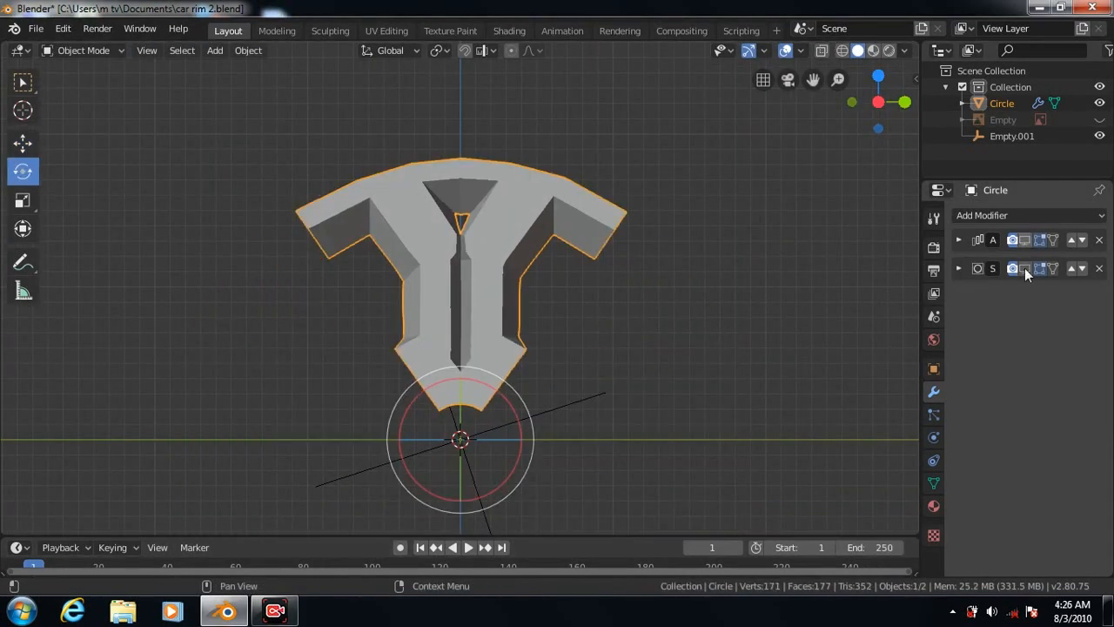
pyautogui.click(1025, 268)
pyautogui.press('Tab')
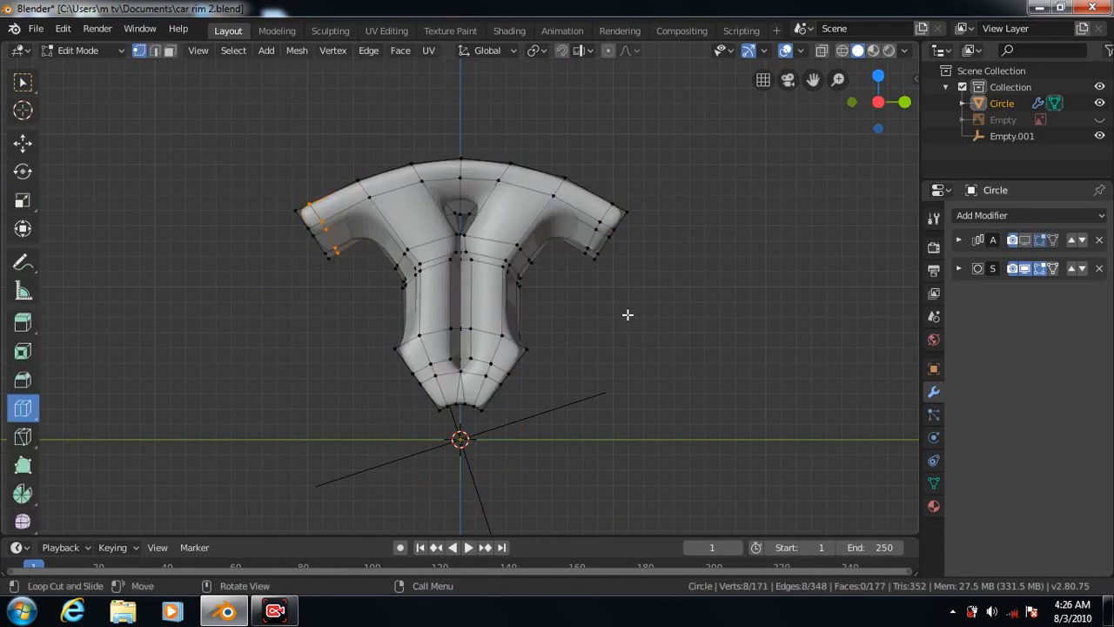
# Turn off X-ray and pull the selected narrow face bands at both arms' bends slightly forward along X
pyautogui.moveTo(492, 240); pyautogui.dragTo(803, 246)
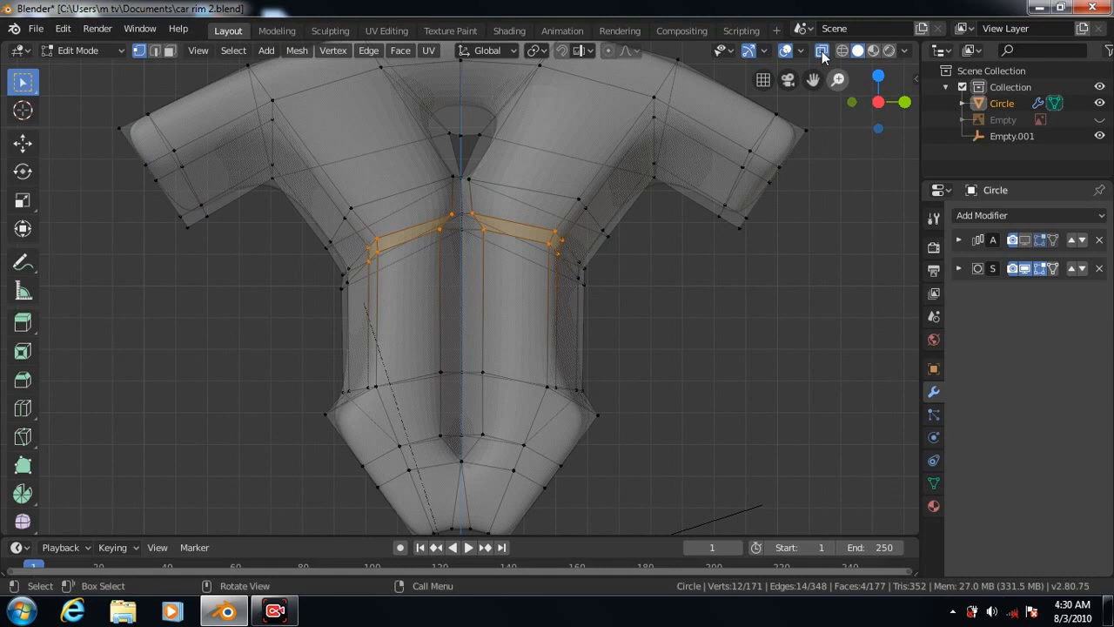
pyautogui.click(822, 51)
pyautogui.press('KP_1')
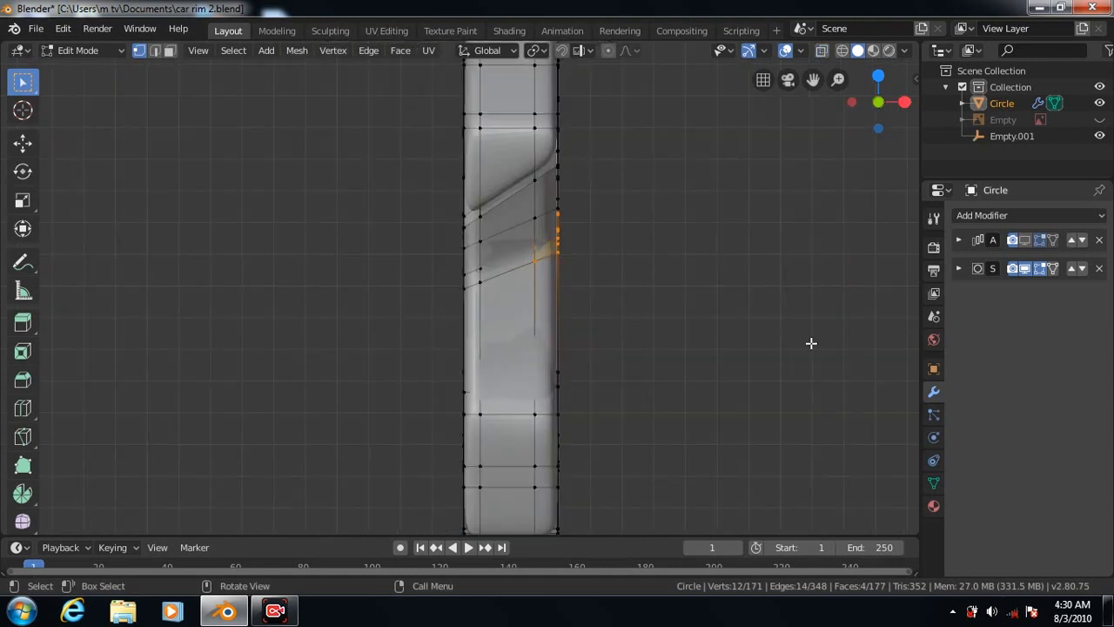
pyautogui.click(23, 143)
pyautogui.moveTo(616, 236); pyautogui.dragTo(632, 237)
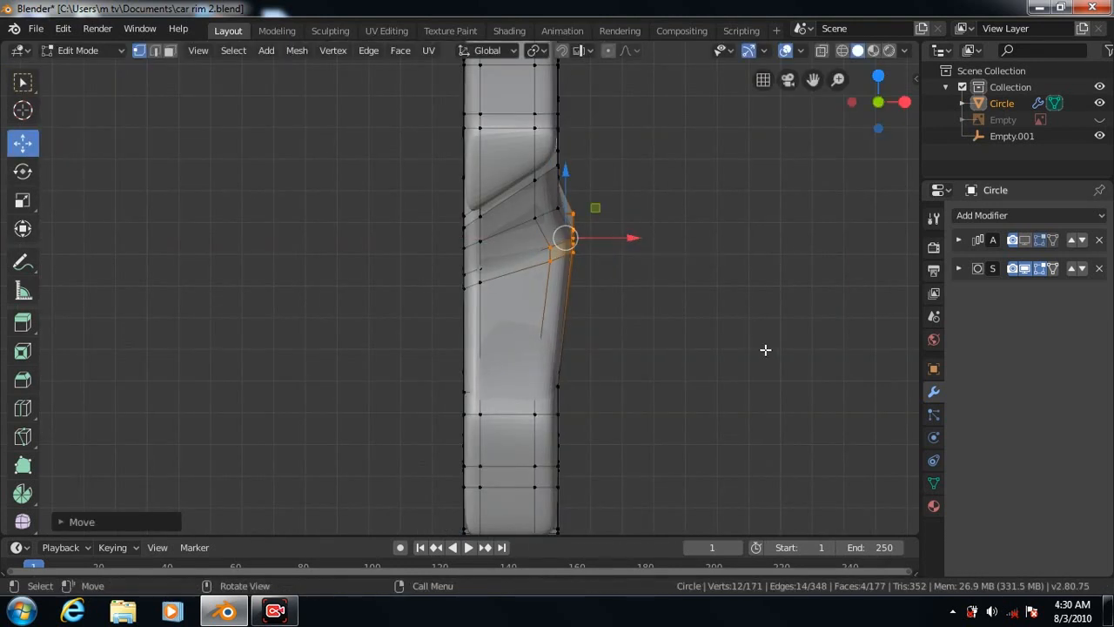
# Select the vertices just above the bend on both arms and move them forward along X nearly level with the raised bend
pyautogui.press('KP_3')
pyautogui.press('w')
pyautogui.click(350, 206)
pyautogui.keyDown('shift'); pyautogui.click(452, 174); pyautogui.keyUp('shift')
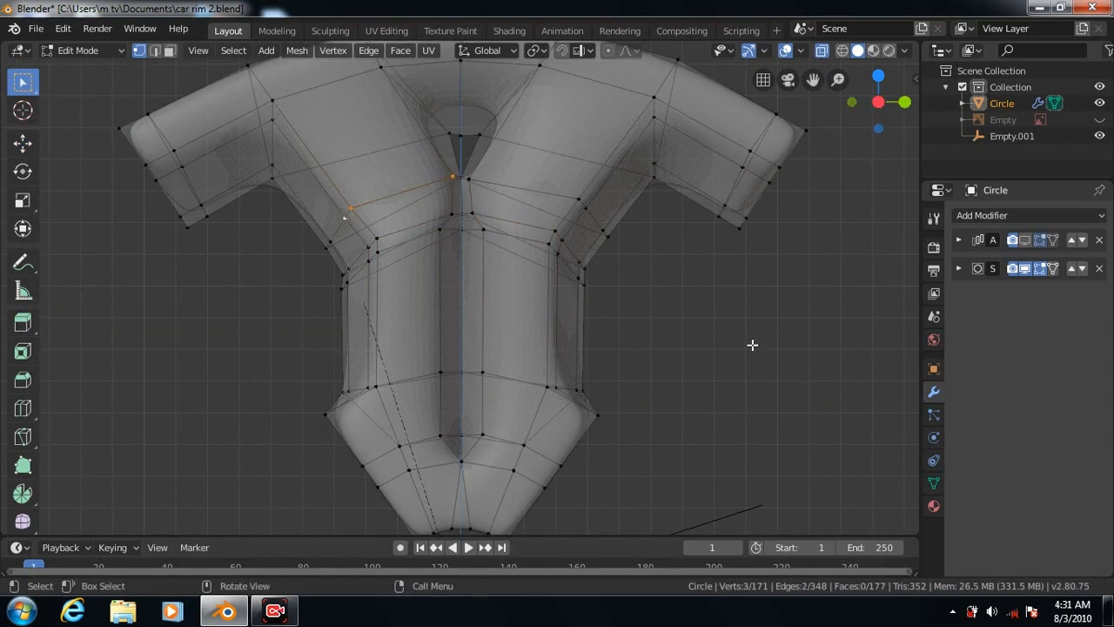
pyautogui.press('KP_1')
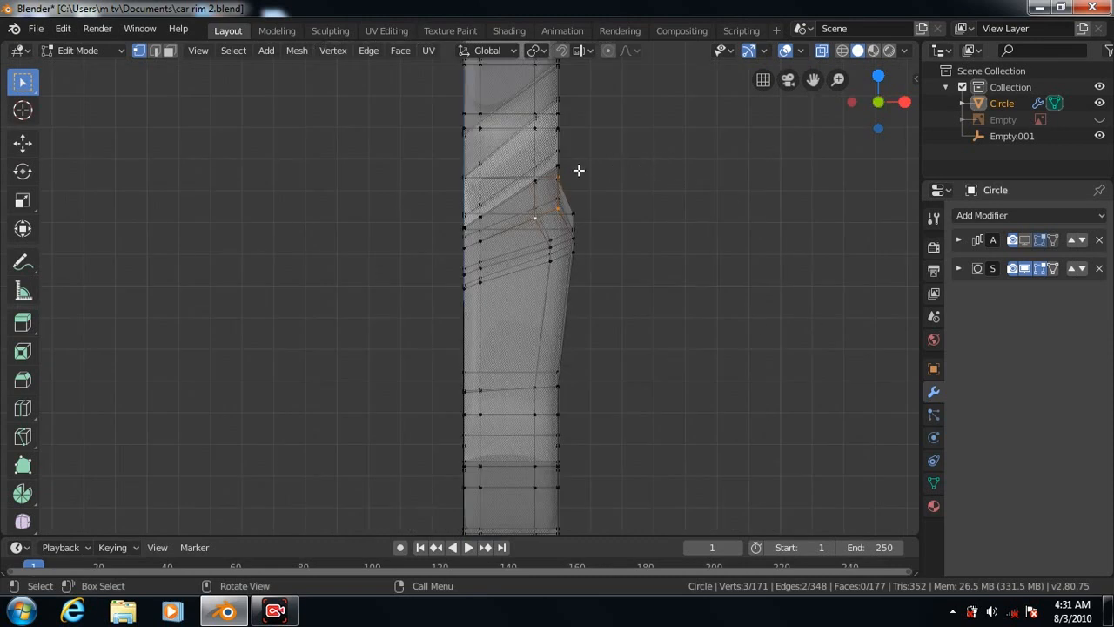
pyautogui.moveTo(576, 171); pyautogui.dragTo(522, 222)
pyautogui.click(23, 145)
pyautogui.moveTo(610, 191); pyautogui.dragTo(622, 185)
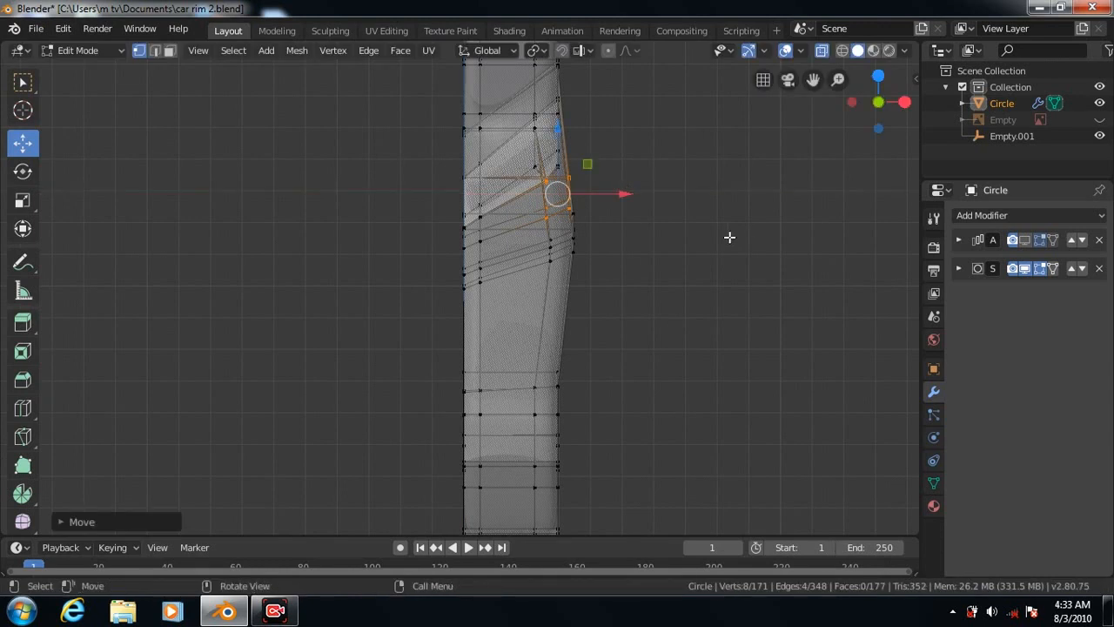
# Turn off X-ray and hide the Subdivision modifier's effect in the viewport
pyautogui.press('KP_3')
pyautogui.click(822, 51)
pyautogui.scroll(-1, 723, 349)
pyautogui.press('w')
pyautogui.click(1026, 269)
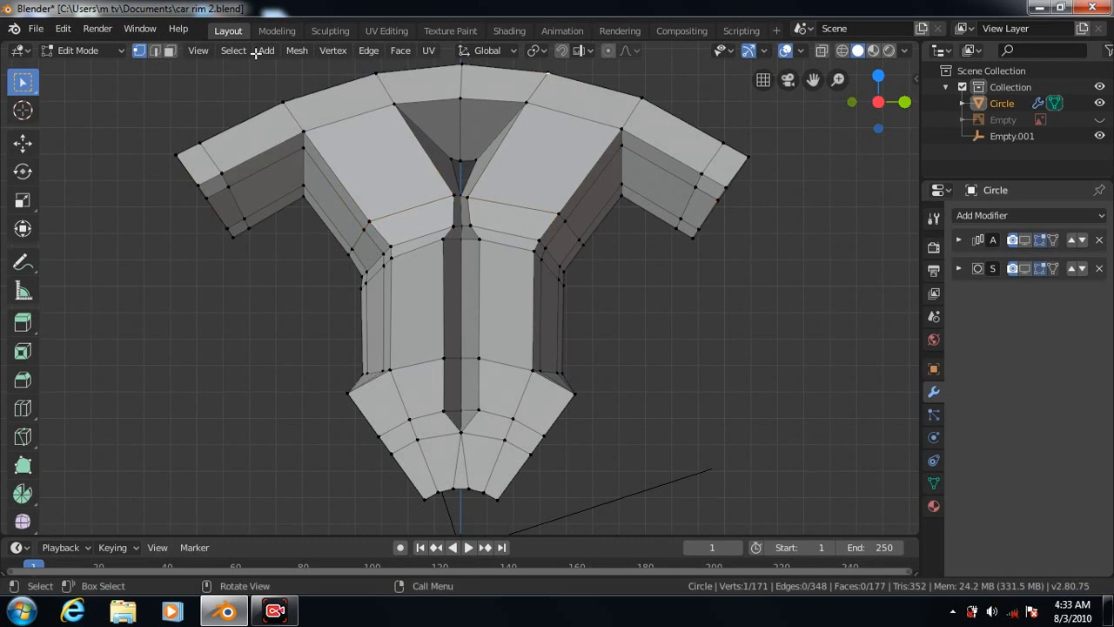
# Select the front faces of both arms from the outer rim down to the hub, including the central triangular face
pyautogui.click(169, 49)
pyautogui.click(572, 99)
pyautogui.keyDown('ctrl'); pyautogui.click(480, 459); pyautogui.keyUp('ctrl')
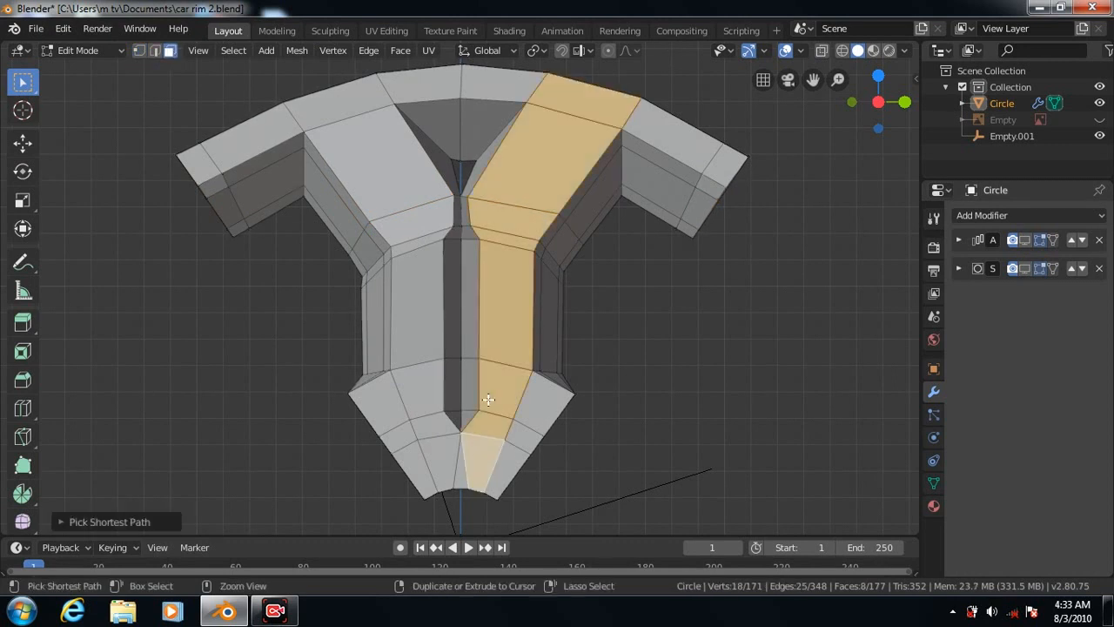
pyautogui.keyDown('ctrl'); pyautogui.click(340, 107); pyautogui.keyUp('ctrl')
pyautogui.keyDown('ctrl'); pyautogui.click(443, 471); pyautogui.keyUp('ctrl')
pyautogui.keyDown('ctrl'); pyautogui.click(459, 464); pyautogui.keyUp('ctrl')
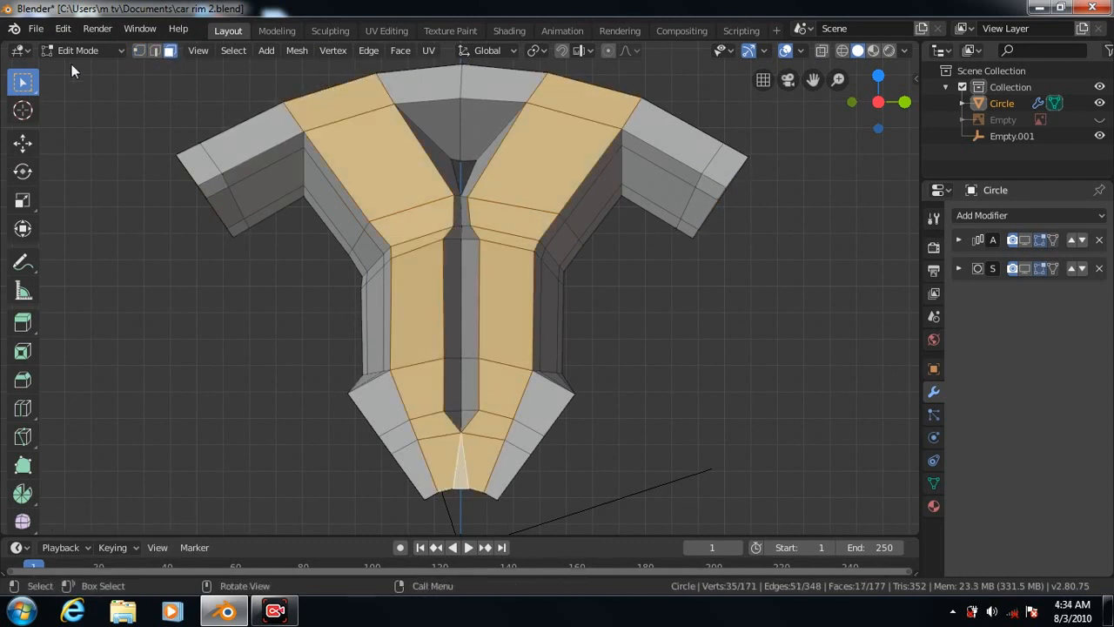
# Inset the selected front faces twice with a thin border, the first about 0.0074 thick
pyautogui.click(400, 50)
pyautogui.click(424, 125)
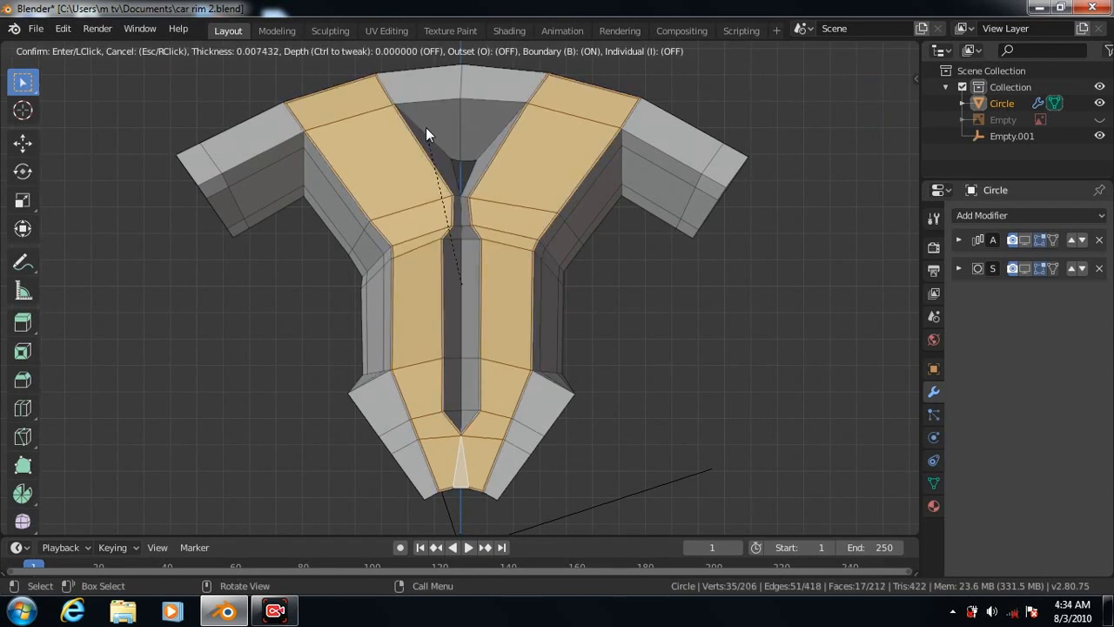
pyautogui.click(426, 127)
pyautogui.click(400, 49)
pyautogui.click(424, 126)
pyautogui.click(425, 127)
# Move the inset front faces forward along X and show the Subdivision modifier in the viewport again
pyautogui.click(23, 145)
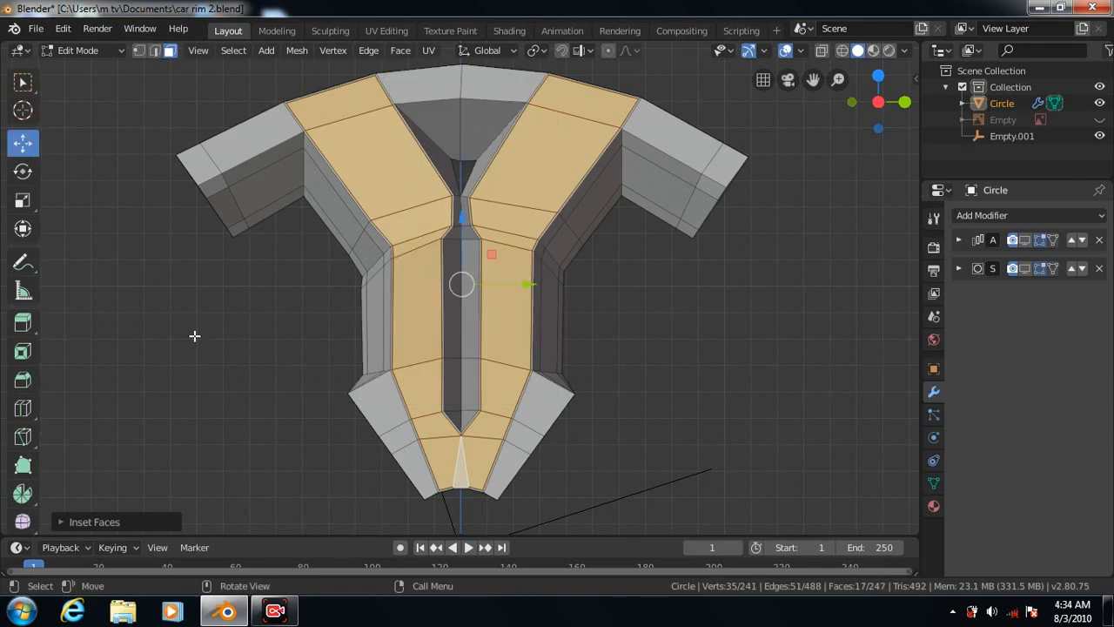
pyautogui.press('KP_1')
pyautogui.moveTo(610, 284); pyautogui.dragTo(622, 286)
pyautogui.press('KP_3')
pyautogui.click(1023, 269)
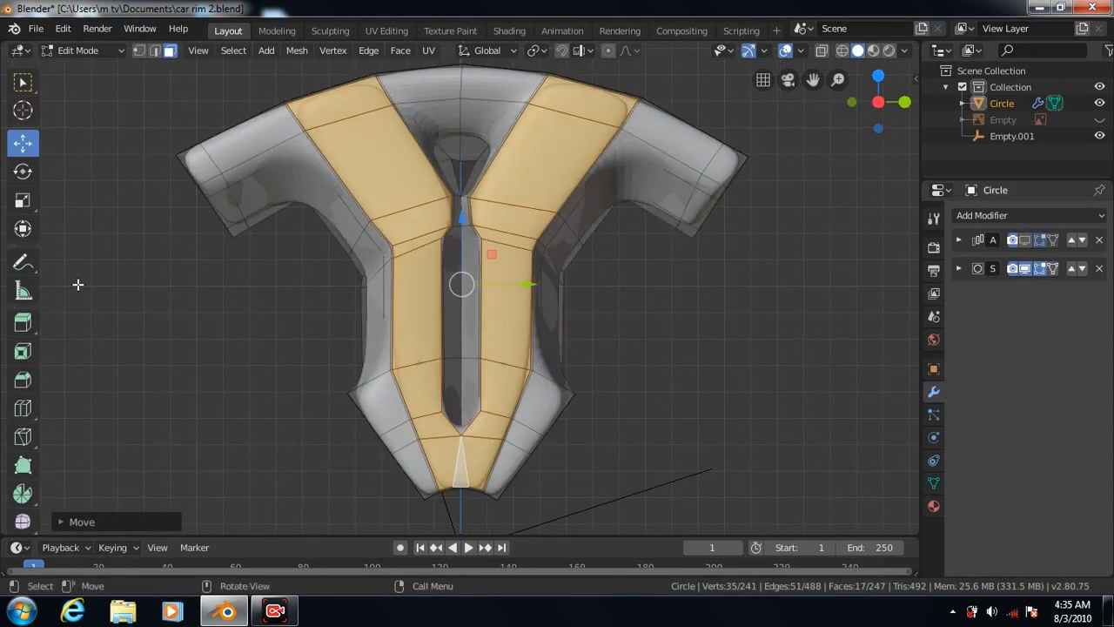
# Add a loop cut around the inner wall of the triangular recess and central slot, close to the rear edge
pyautogui.click(23, 408)
pyautogui.moveTo(462, 144)
pyautogui.mouseDown()
pyautogui.moveTo(457, 80)
pyautogui.moveTo(462, 146)
pyautogui.mouseUp()
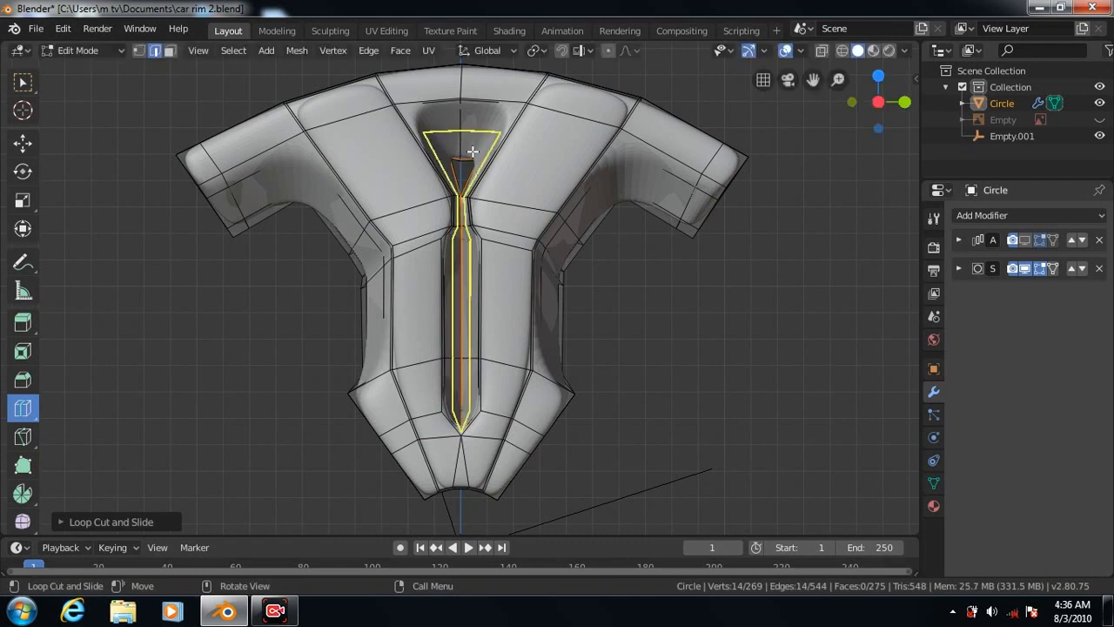
# Add supporting loop cuts across the recessed rim section, the right arm's upper section near both ends, and the adjoining right rim section
pyautogui.moveTo(492, 100); pyautogui.dragTo(426, 104)
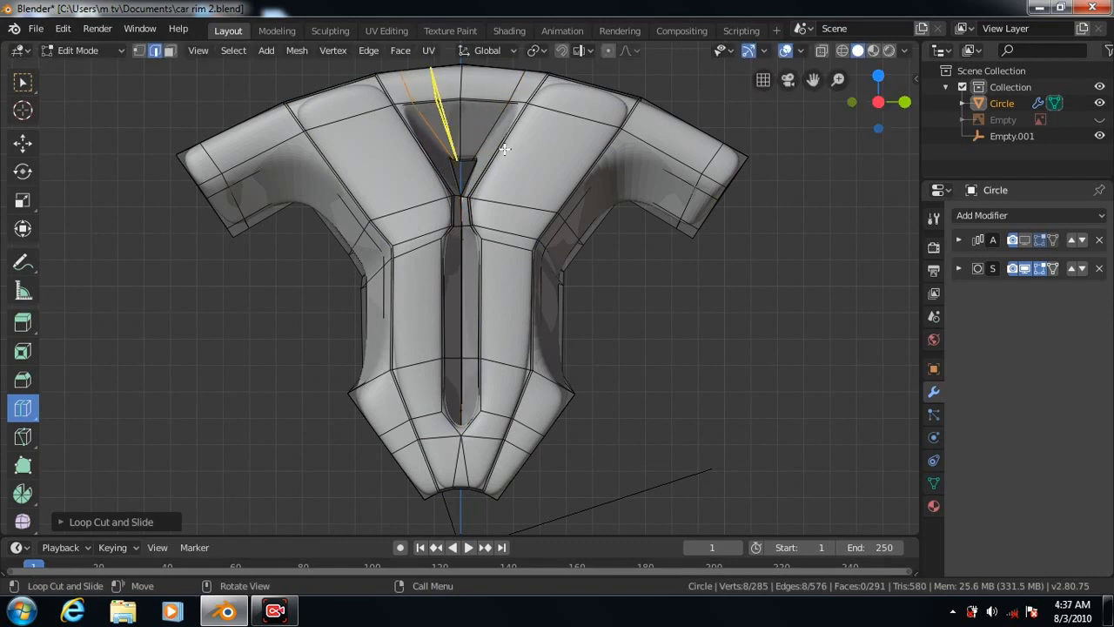
pyautogui.moveTo(501, 148); pyautogui.dragTo(500, 175)
pyautogui.click(518, 100)
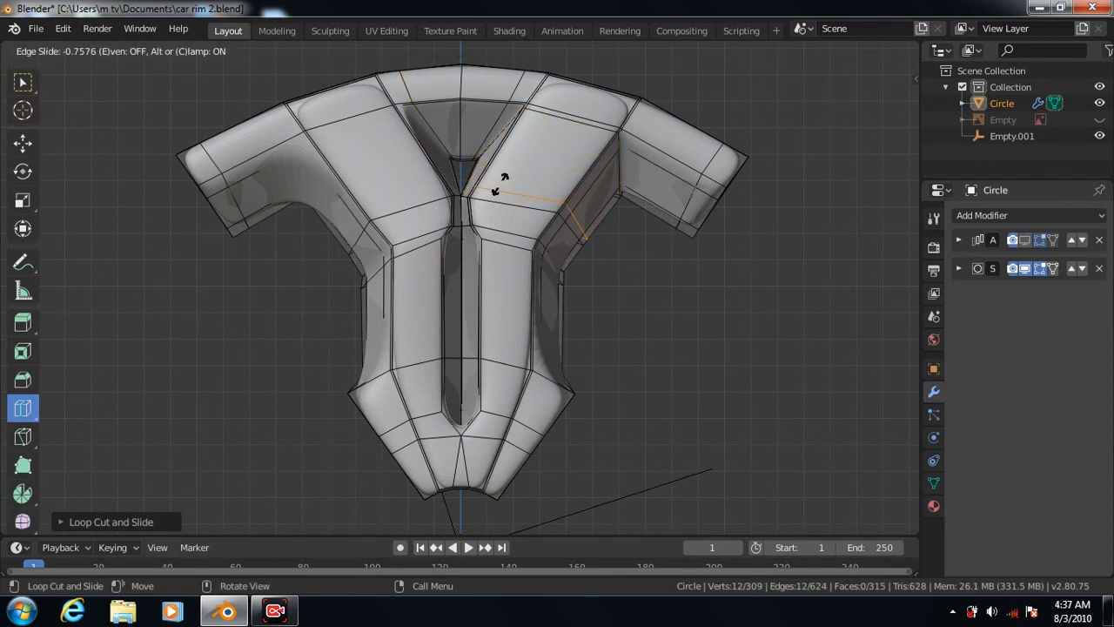
pyautogui.click(504, 182)
pyautogui.moveTo(667, 156); pyautogui.dragTo(638, 152)
pyautogui.click(638, 151)
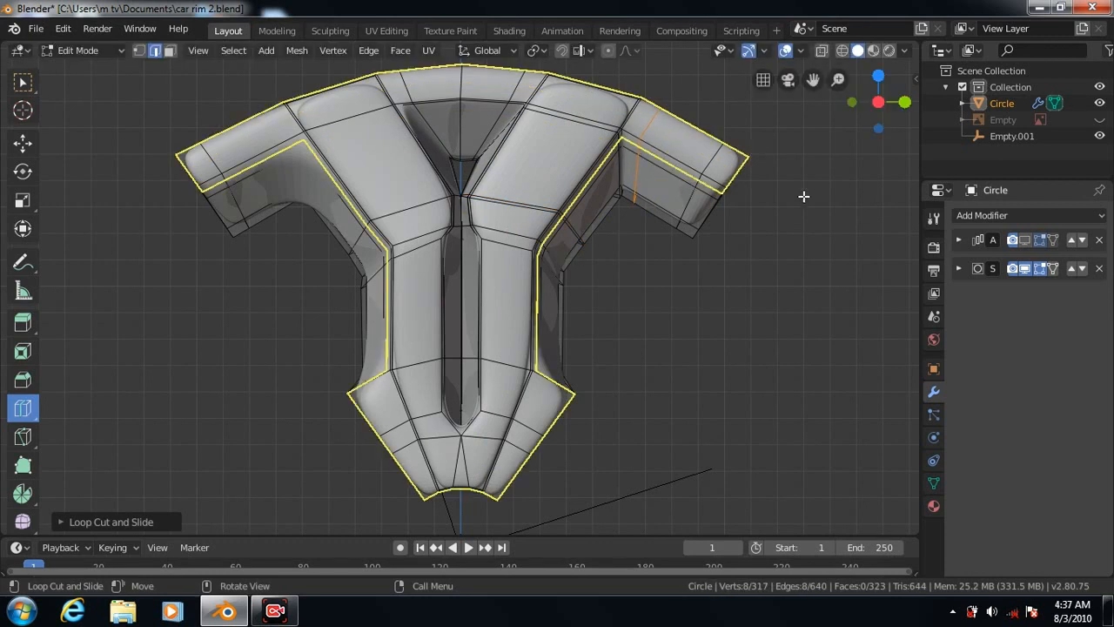
# Add loop cuts lengthwise along the front faces of both arms, close to their inner and outer edges
pyautogui.click(521, 206)
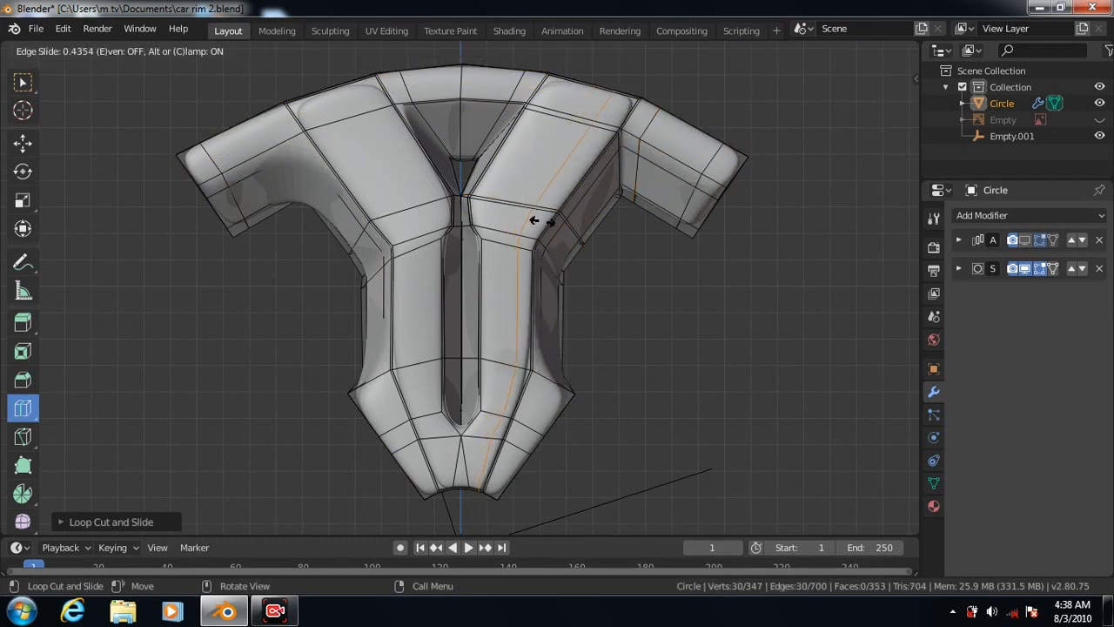
pyautogui.click(548, 233)
pyautogui.moveTo(505, 202); pyautogui.dragTo(435, 202)
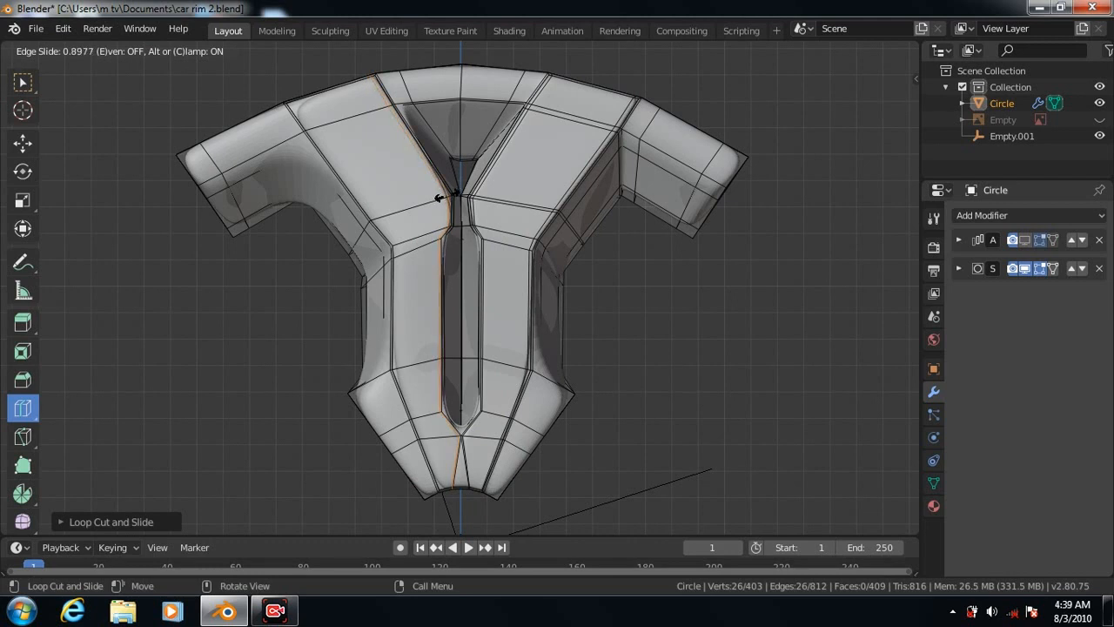
pyautogui.moveTo(440, 198); pyautogui.dragTo(372, 241)
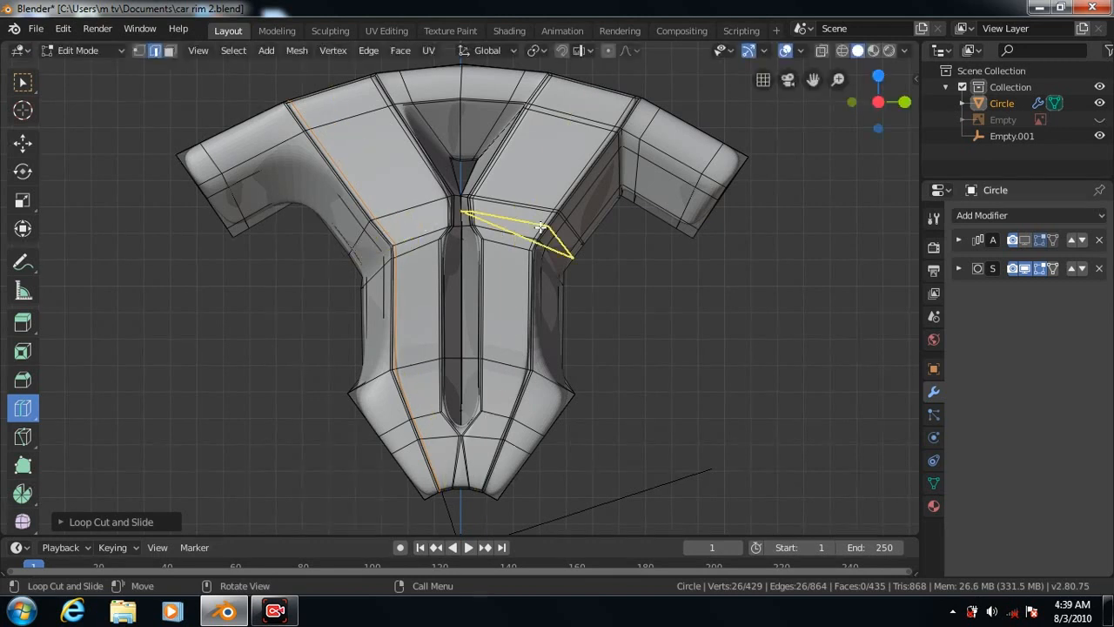
# Add loop cuts across the right arm's short bend section and straight lower section, close to both ends of each
pyautogui.moveTo(541, 223); pyautogui.dragTo(547, 237)
pyautogui.click(543, 213)
pyautogui.click(547, 233)
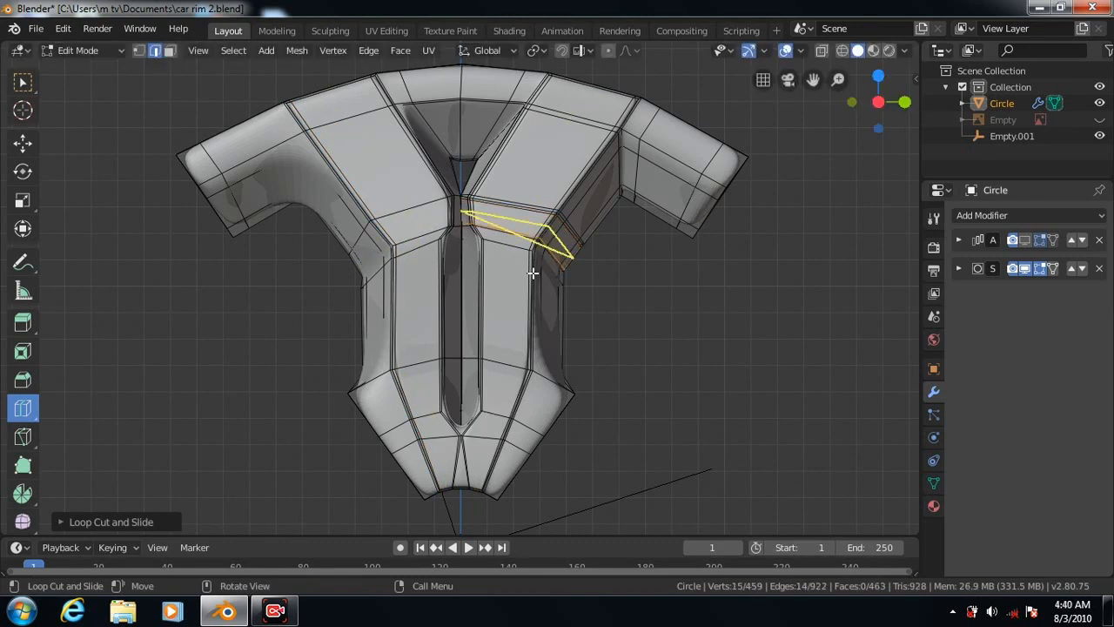
pyautogui.moveTo(531, 296); pyautogui.dragTo(530, 273)
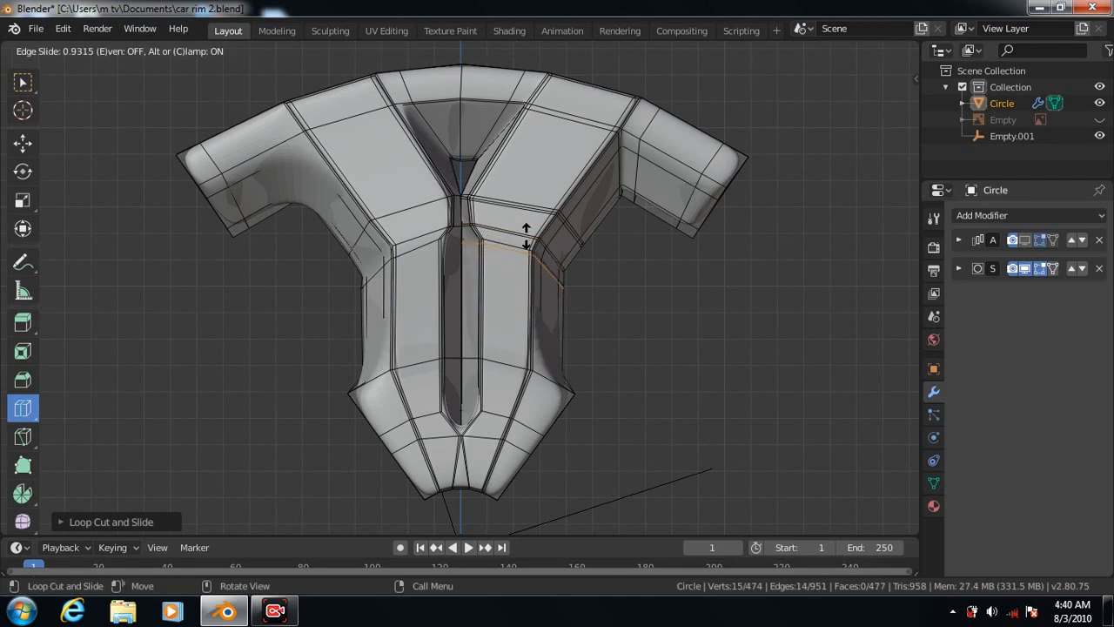
pyautogui.click(532, 305)
pyautogui.moveTo(531, 329); pyautogui.dragTo(534, 355)
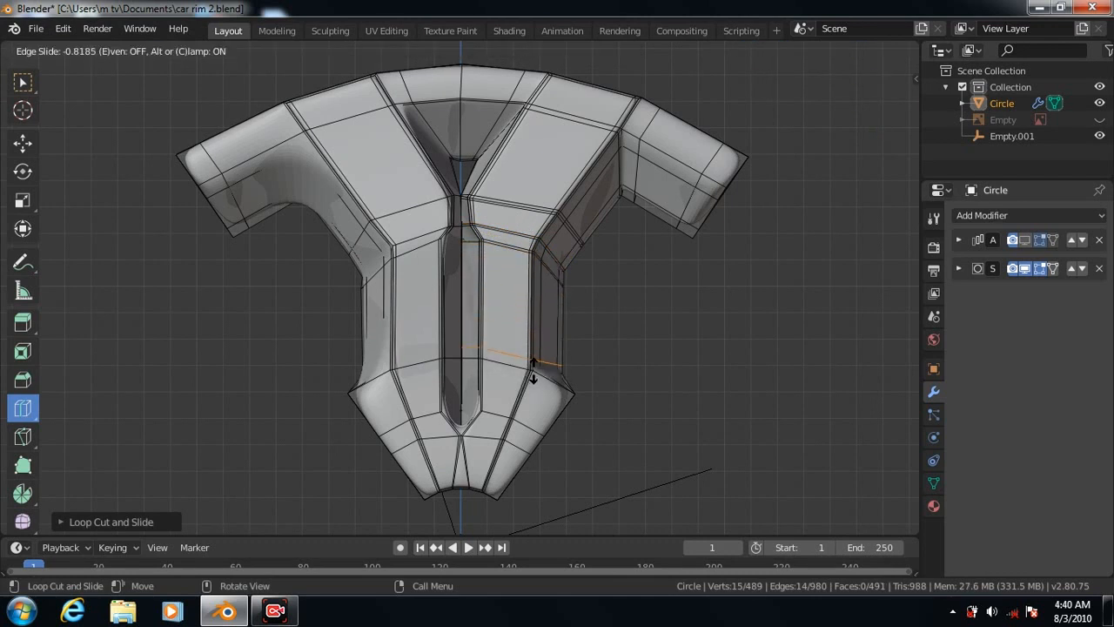
pyautogui.click(534, 374)
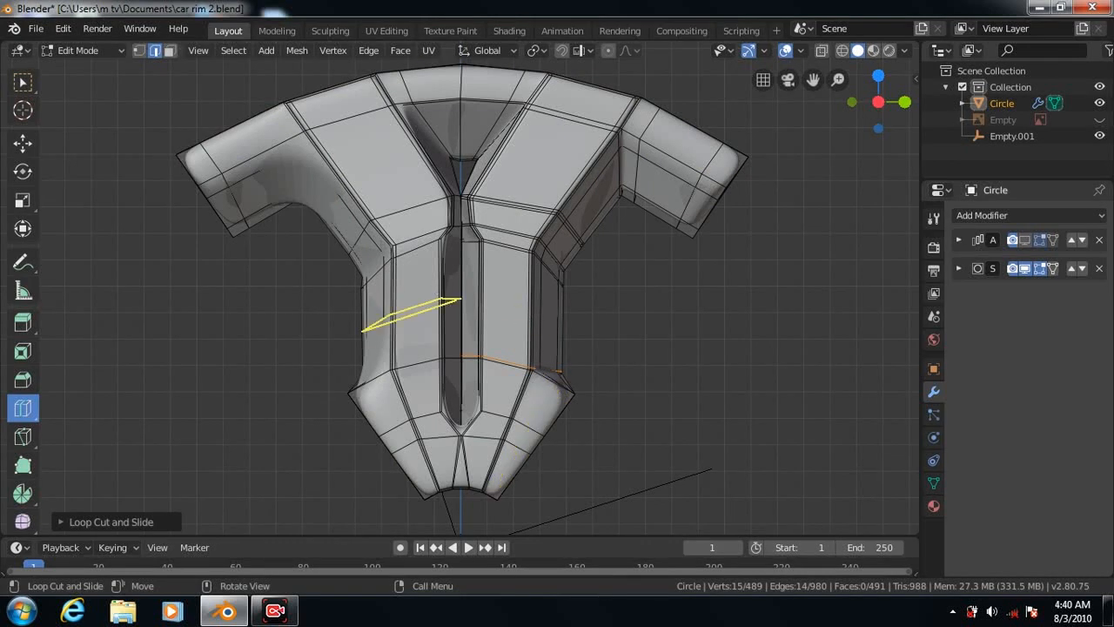
# Add loop cuts across the left arm's straight lower section and short bend section, close to both ends of each
pyautogui.moveTo(439, 291); pyautogui.dragTo(437, 266)
pyautogui.click(433, 240)
pyautogui.moveTo(440, 321); pyautogui.dragTo(440, 339)
pyautogui.click(442, 357)
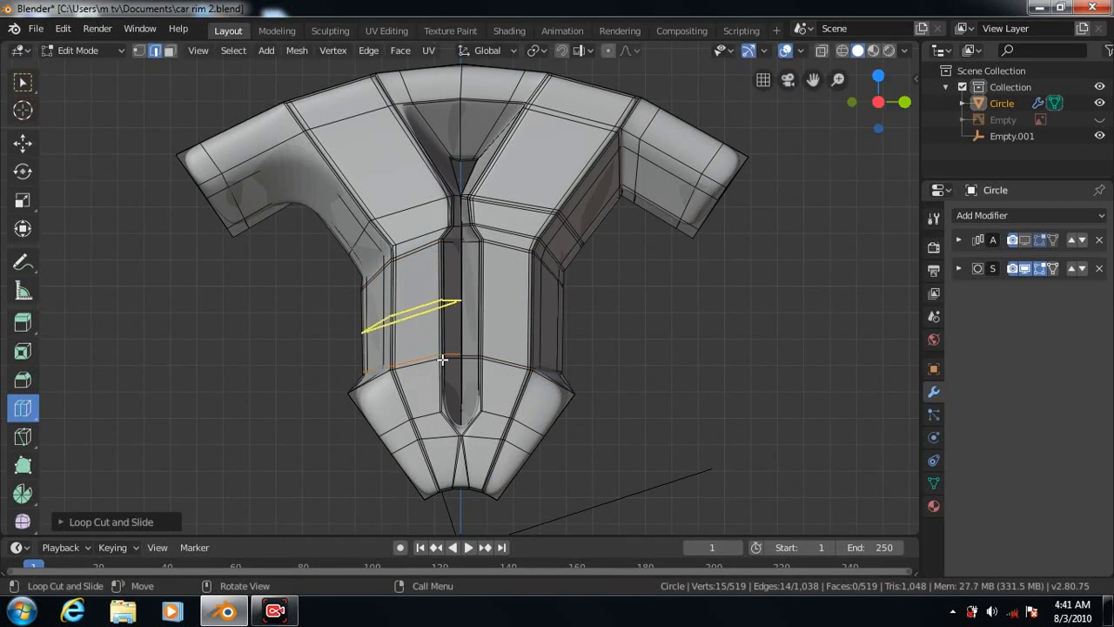
pyautogui.moveTo(451, 210)
pyautogui.mouseDown()
pyautogui.moveTo(447, 196)
pyautogui.moveTo(448, 217)
pyautogui.mouseUp()
pyautogui.click(450, 201)
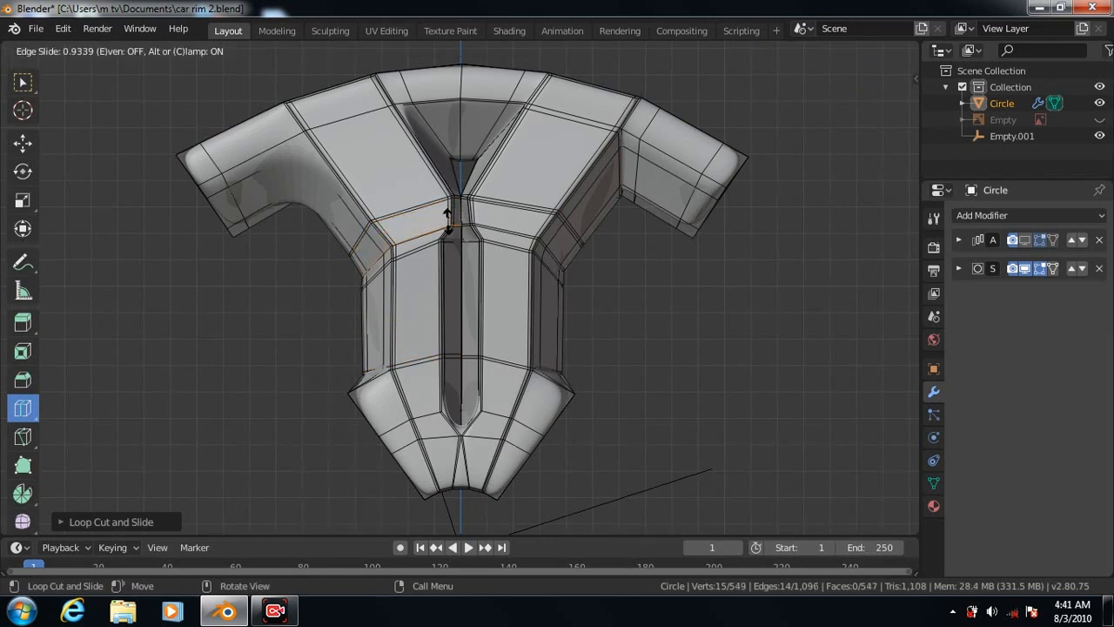
pyautogui.click(448, 218)
# Add loop cuts across the left arm's upper section near the rim and across the left rim section beside the arm
pyautogui.moveTo(402, 122); pyautogui.dragTo(396, 109)
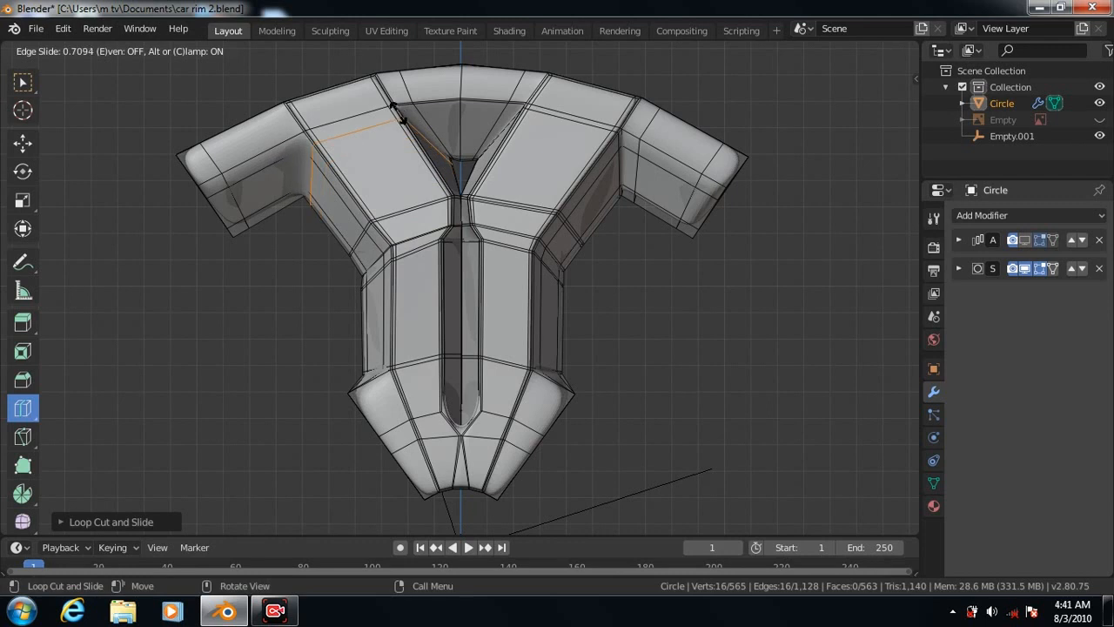
pyautogui.click(389, 104)
pyautogui.moveTo(266, 153); pyautogui.dragTo(272, 149)
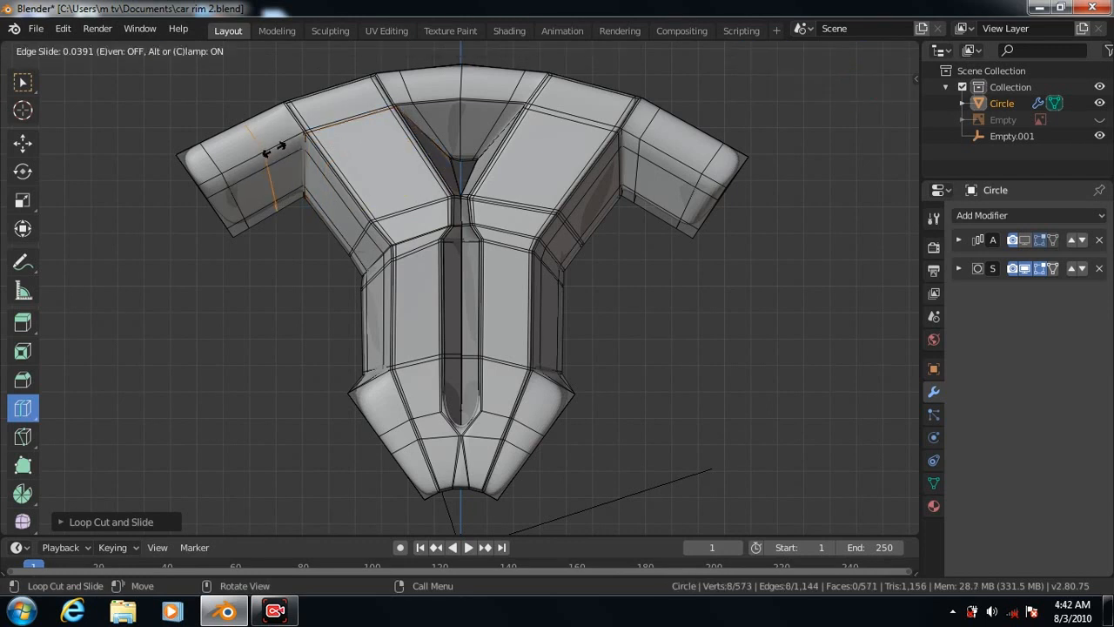
pyautogui.click(283, 146)
# Add two evenly spaced loop cuts across the narrow strip at the lower bend of each arm
pyautogui.click(410, 252)
pyautogui.click(59, 522)
pyautogui.click(268, 391)
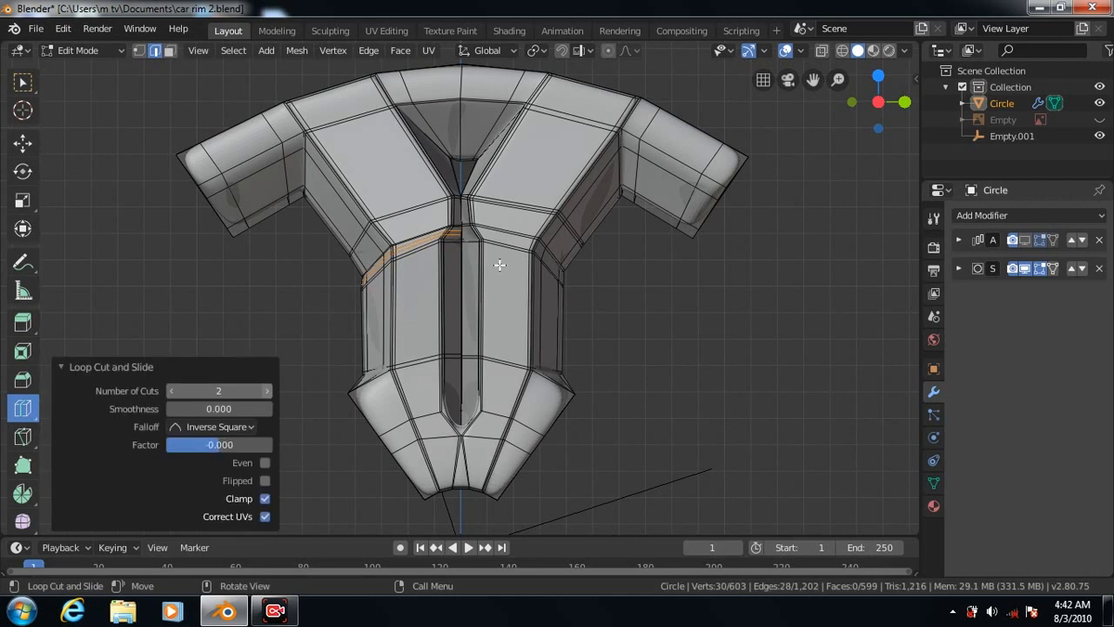
pyautogui.click(267, 390)
pyautogui.click(267, 390)
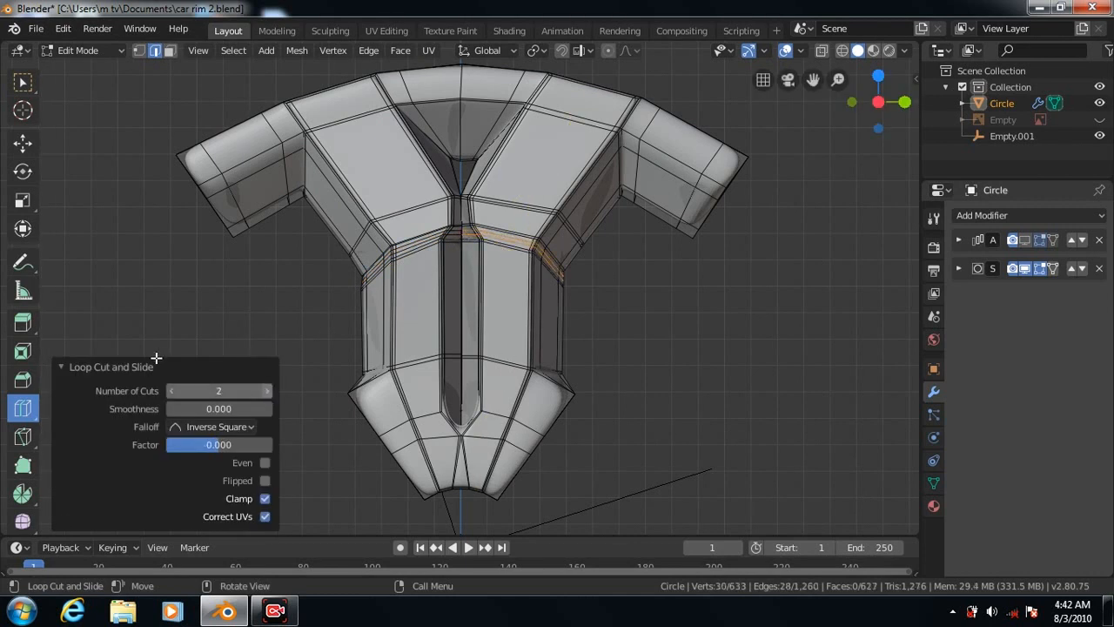
# Add supporting loop cuts around the outer rim band, close to its edges
pyautogui.click(61, 367)
pyautogui.moveTo(629, 104); pyautogui.dragTo(629, 123)
pyautogui.click(729, 351)
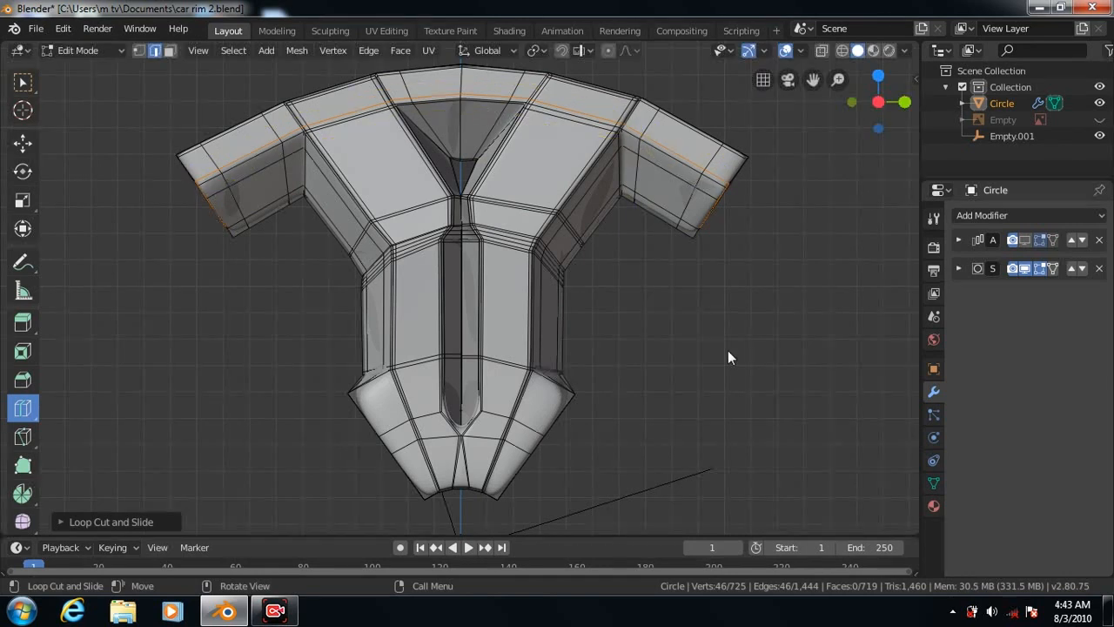
# Leave Edit Mode, show the Array modifier to examine the complete five-spoke rim, and hide the array again
pyautogui.press('Tab')
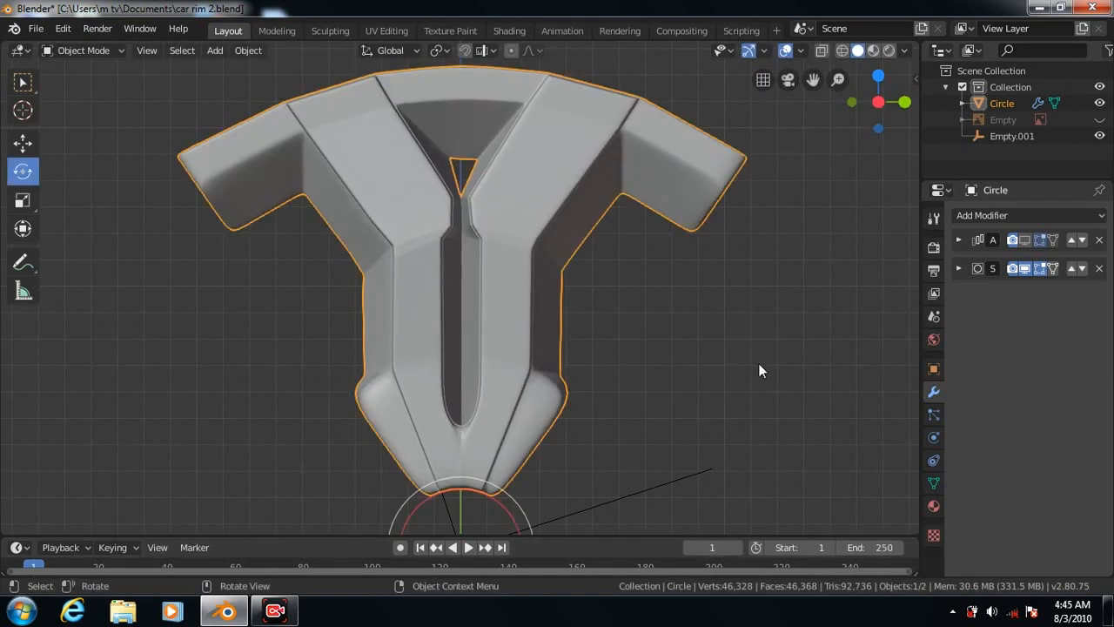
pyautogui.scroll(-4, 758, 366)
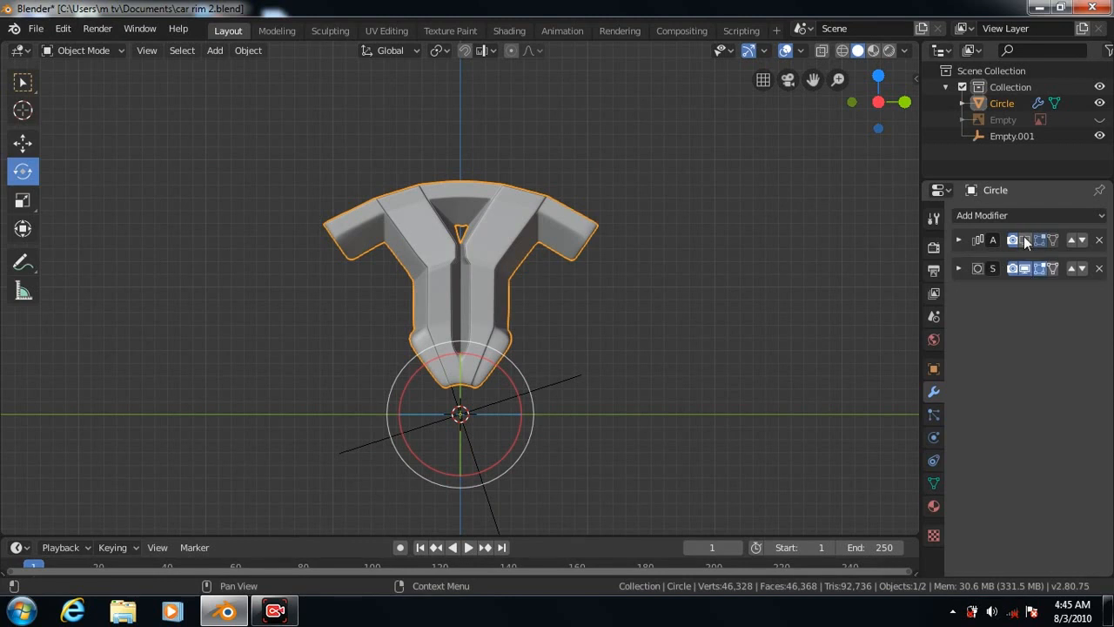
pyautogui.moveTo(813, 80); pyautogui.dragTo(807, 333)
pyautogui.click(779, 437)
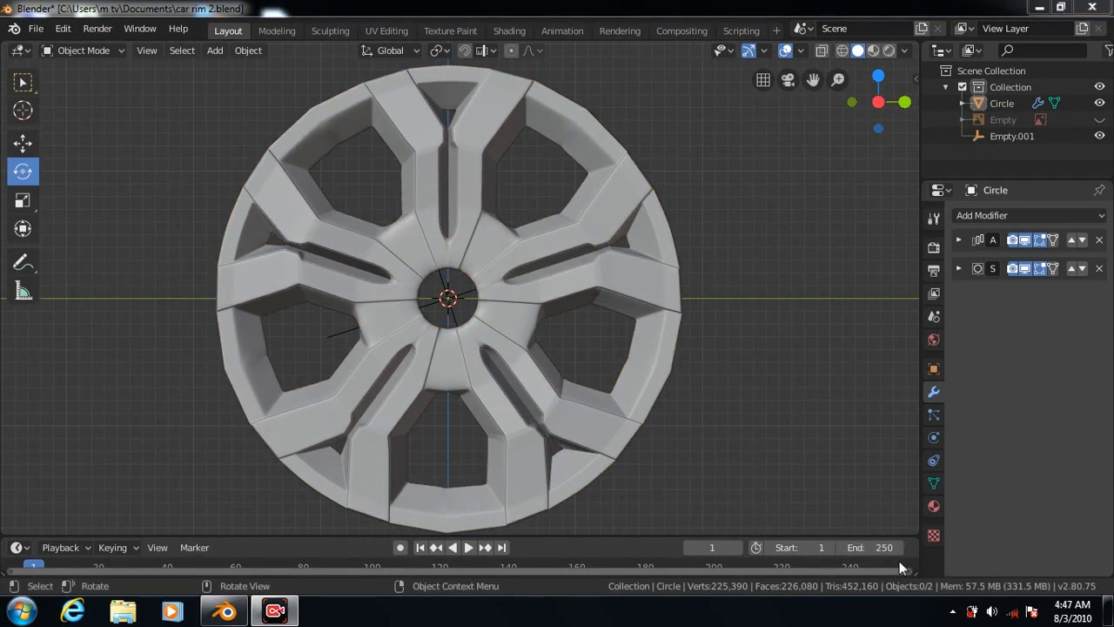
pyautogui.click(1026, 241)
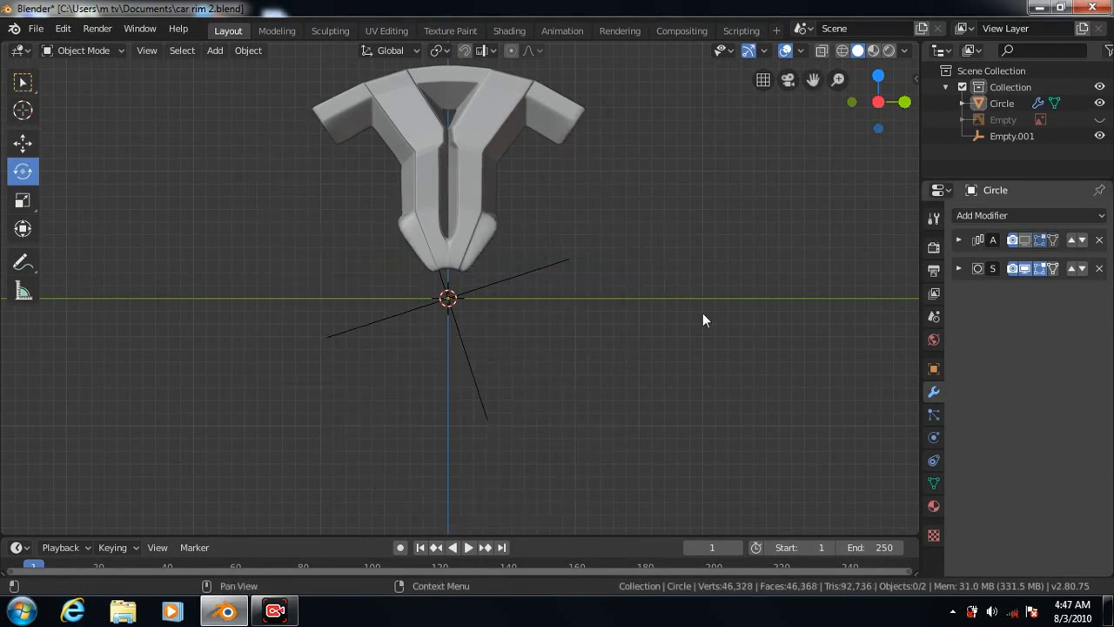
# Add a mesh circle with 100 vertices at the wheel's centre
pyautogui.moveTo(813, 80); pyautogui.dragTo(897, 475)
pyautogui.click(215, 51)
pyautogui.moveTo(262, 70)
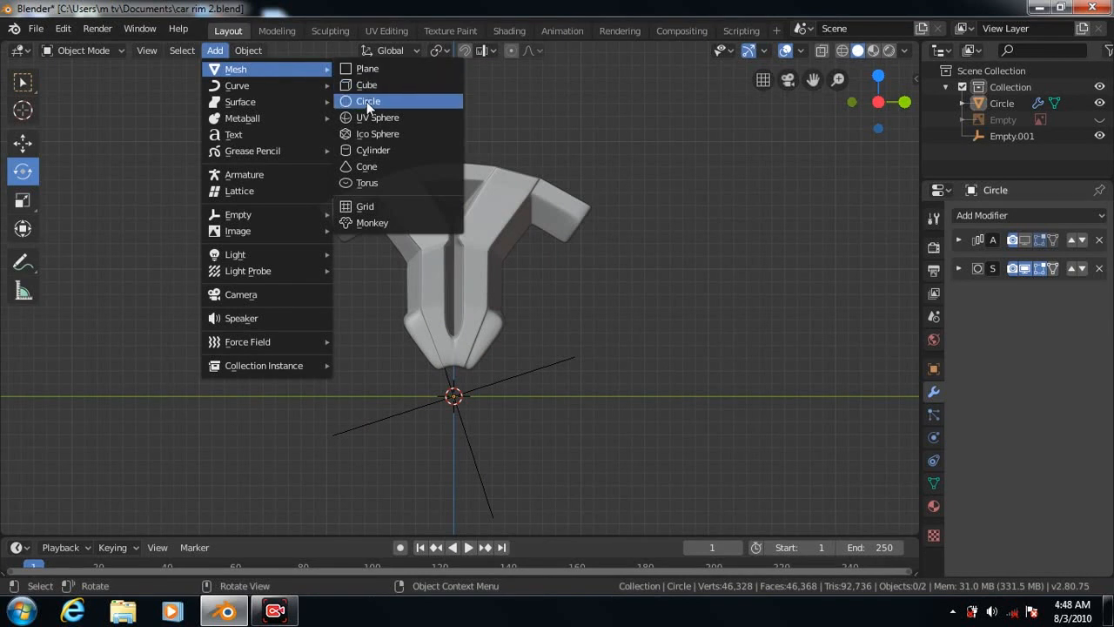
pyautogui.click(367, 101)
pyautogui.click(83, 525)
pyautogui.click(222, 343)
pyautogui.write('100')
pyautogui.press('Return')
pyautogui.click(61, 320)
# Scale the circle uniformly by about 1.84 to match the outer edge of the rim
pyautogui.click(23, 201)
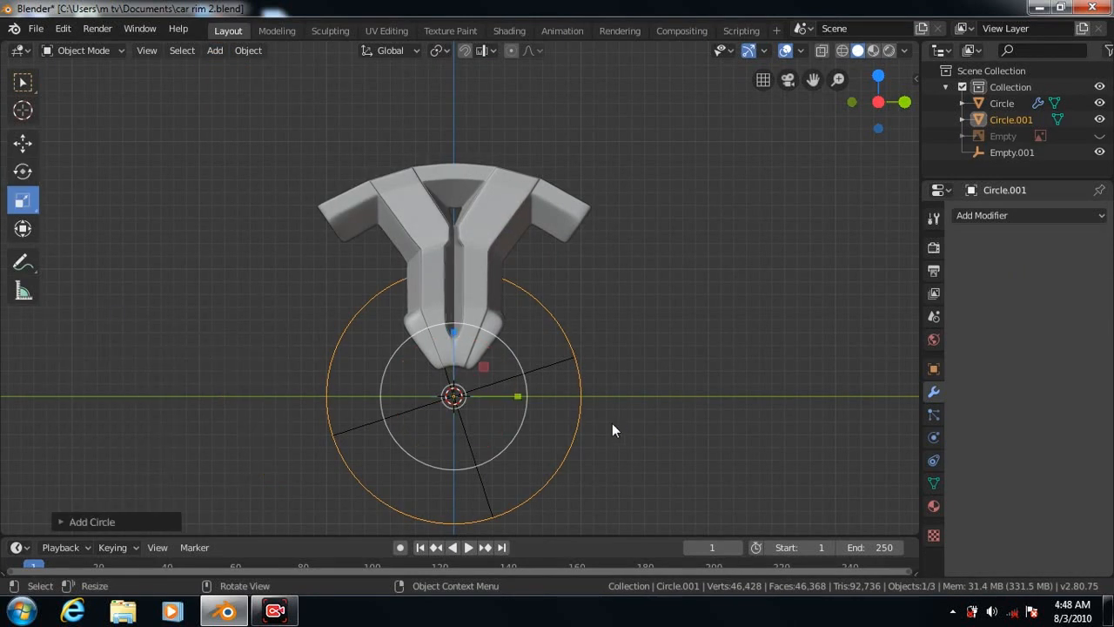
pyautogui.press('s')
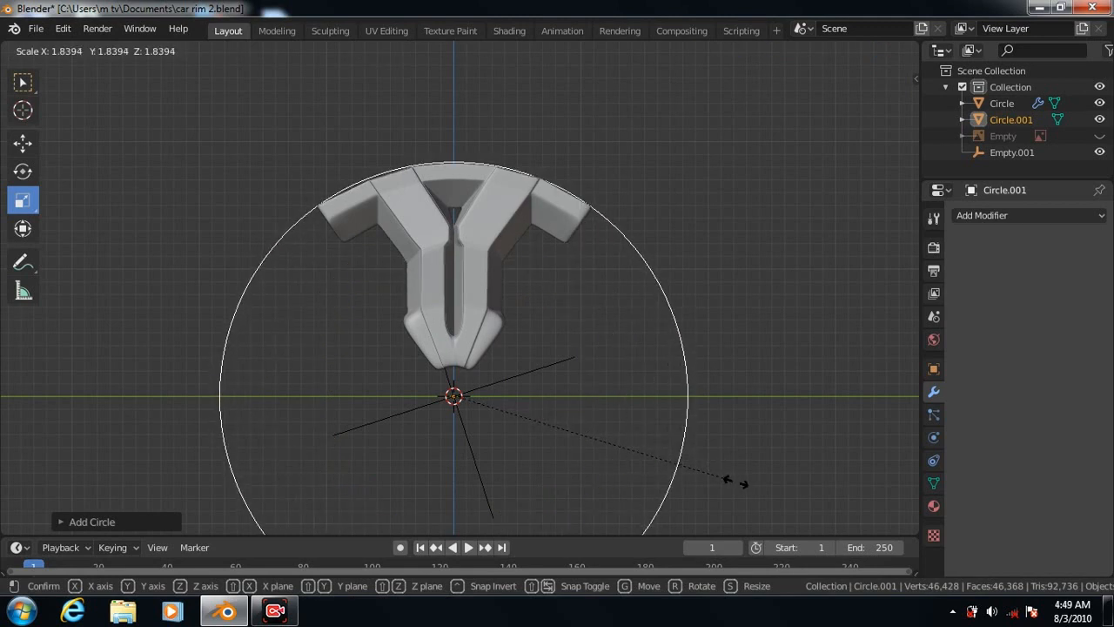
pyautogui.click(732, 480)
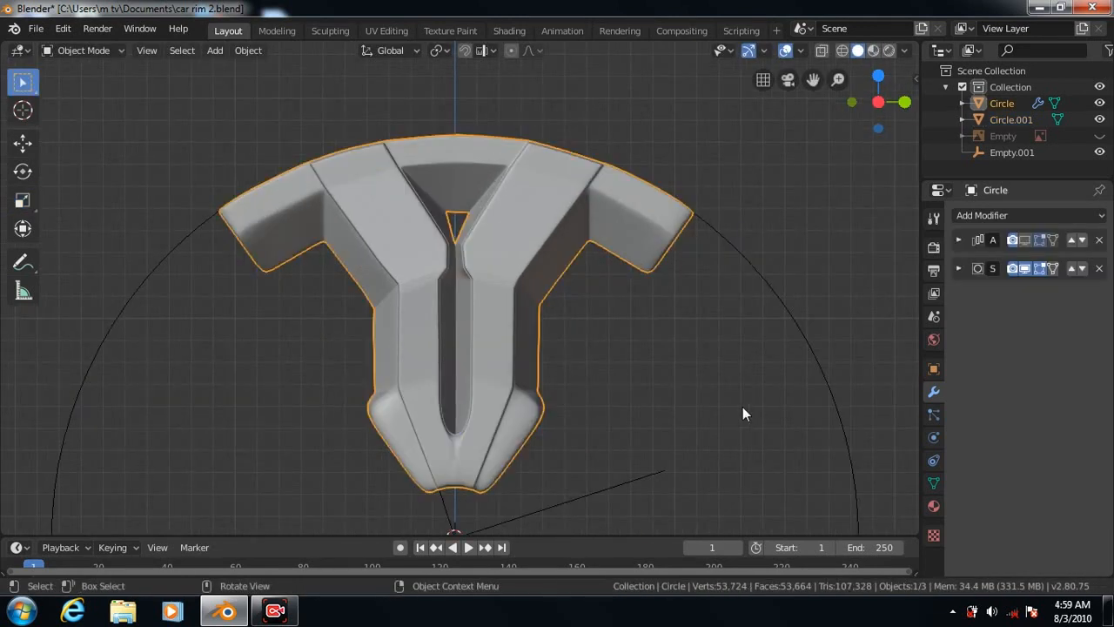
# Select the reference circle around the rim section and delete it
pyautogui.scroll(-3, 743, 414)
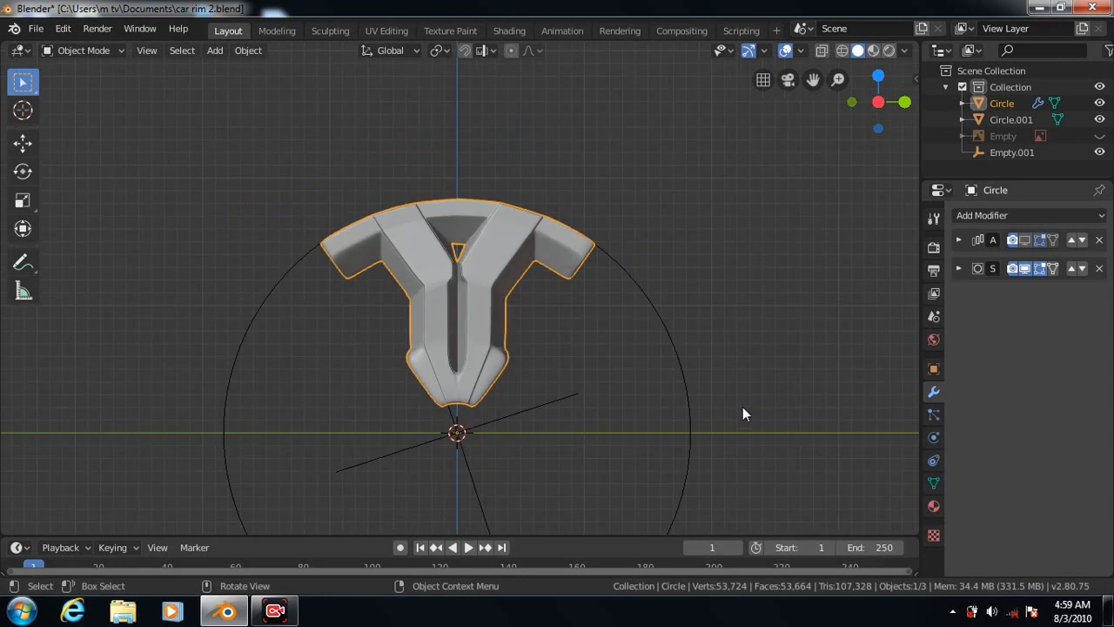
pyautogui.click(683, 383)
pyautogui.rightClick(682, 381)
pyautogui.click(601, 574)
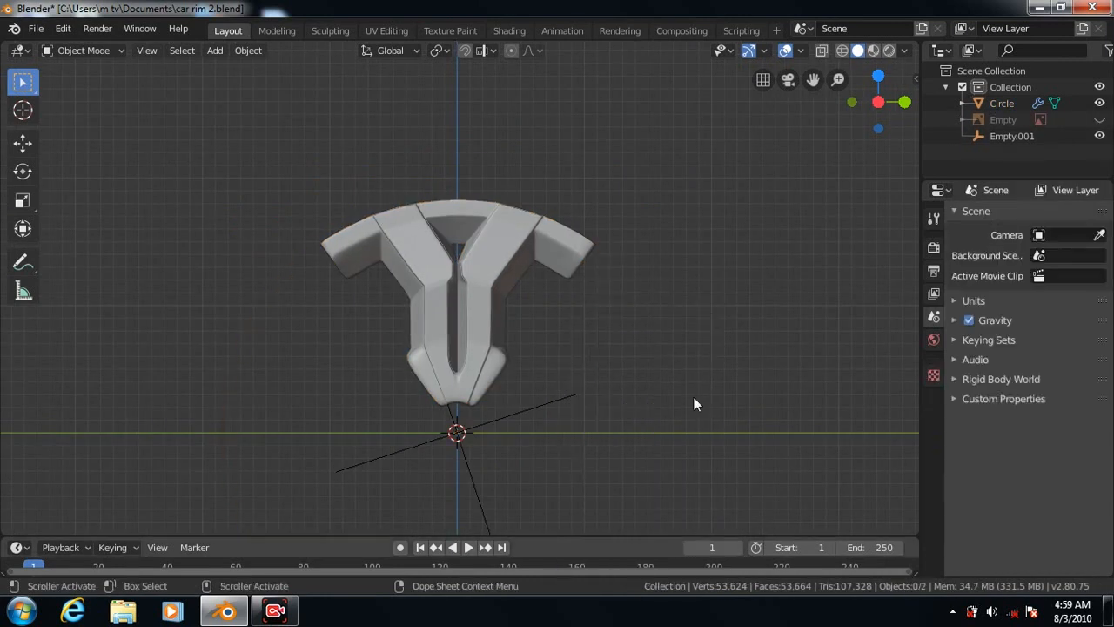
# Select the spoke section and show its Array modifier in the viewport
pyautogui.click(483, 271)
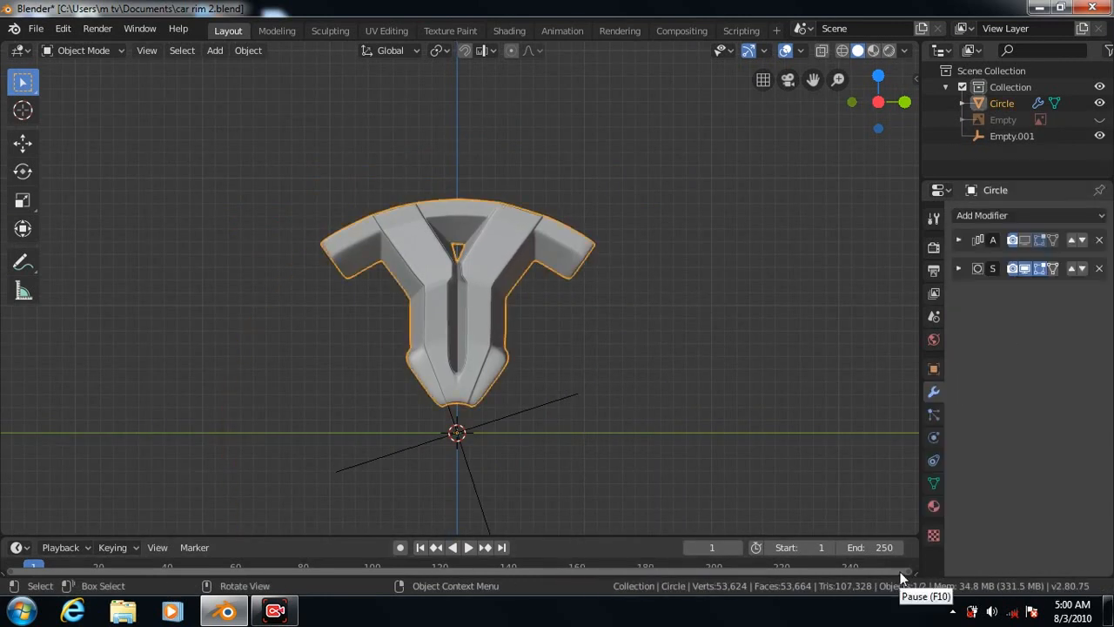
pyautogui.click(1026, 239)
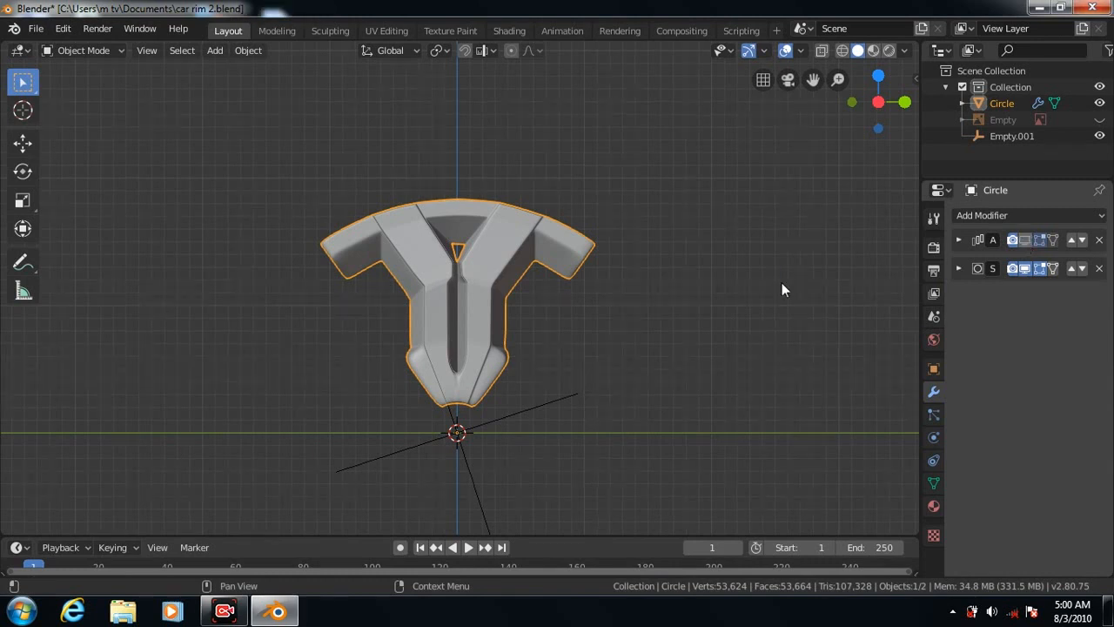
pyautogui.moveTo(813, 79); pyautogui.dragTo(806, 0)
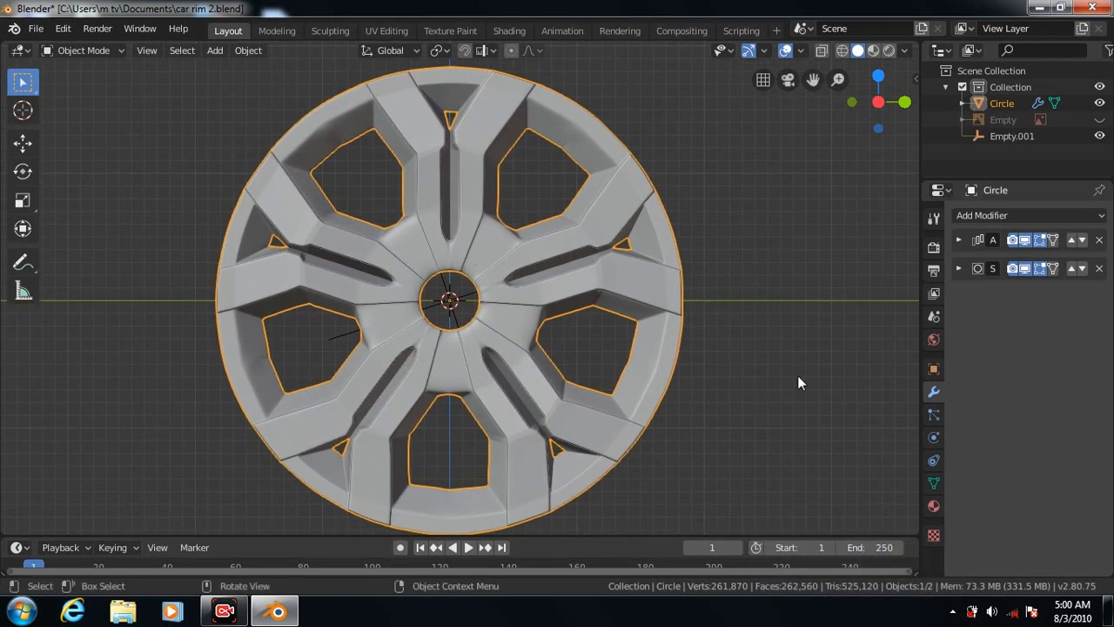
# Apply the Array modifier and hide the Subdivision modifier in the viewport
pyautogui.click(958, 240)
pyautogui.click(992, 266)
pyautogui.click(1025, 241)
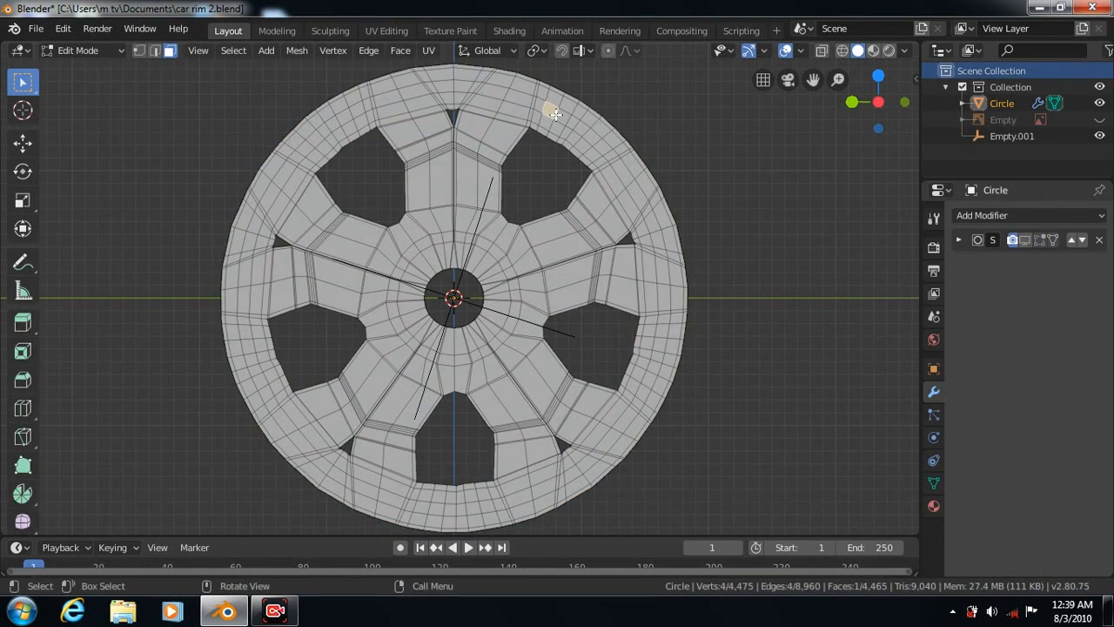
# Select the ring of faces around the back of the outer rim and inset it
pyautogui.keyDown('ctrl'); pyautogui.keyDown('alt'); pyautogui.click(548, 104); pyautogui.keyUp('alt'); pyautogui.keyUp('ctrl')
pyautogui.click(400, 50)
pyautogui.click(422, 125)
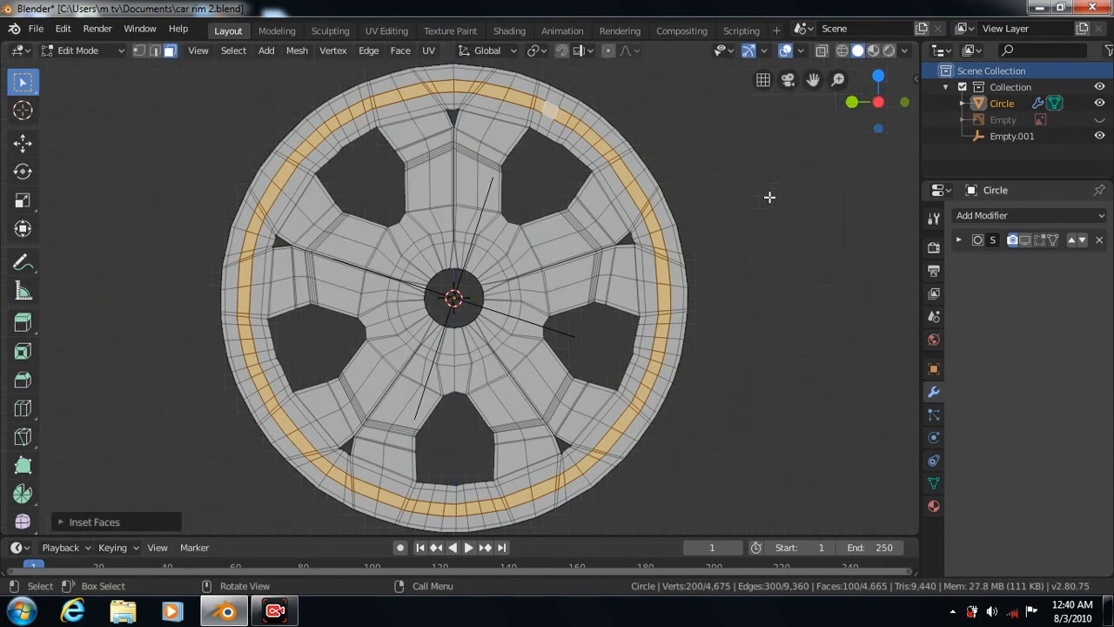
# Move the inset face ring backward along X to form the rim's barrel and adjust its depth
pyautogui.press('KP_1')
pyautogui.click(22, 142)
pyautogui.moveTo(477, 298); pyautogui.dragTo(214, 298)
pyautogui.scroll(-2, 620, 356)
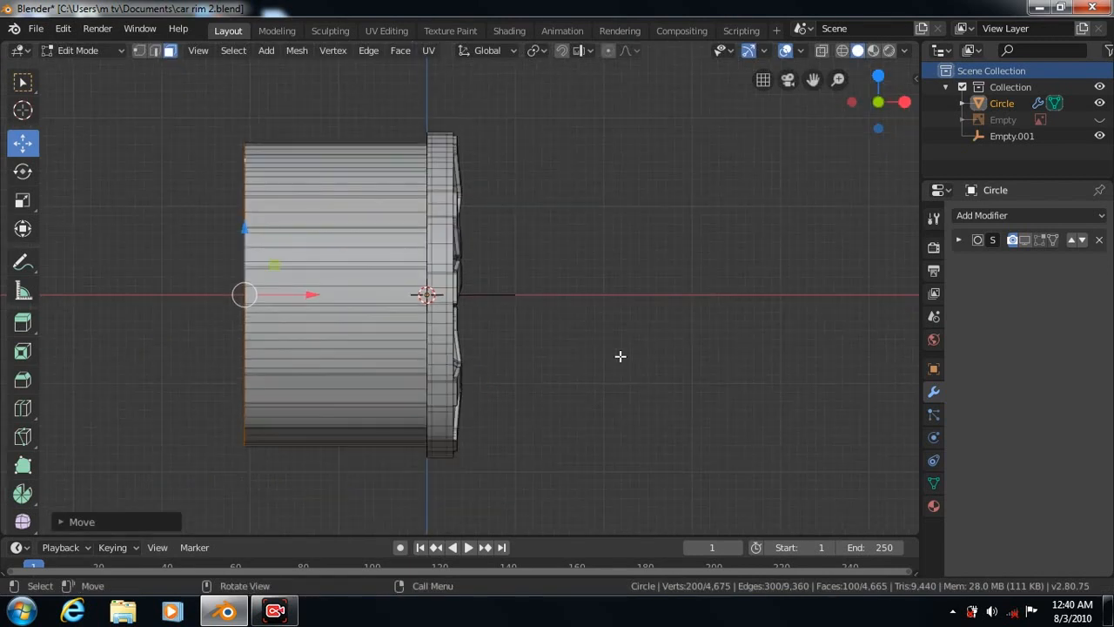
pyautogui.moveTo(813, 79); pyautogui.dragTo(409, 296)
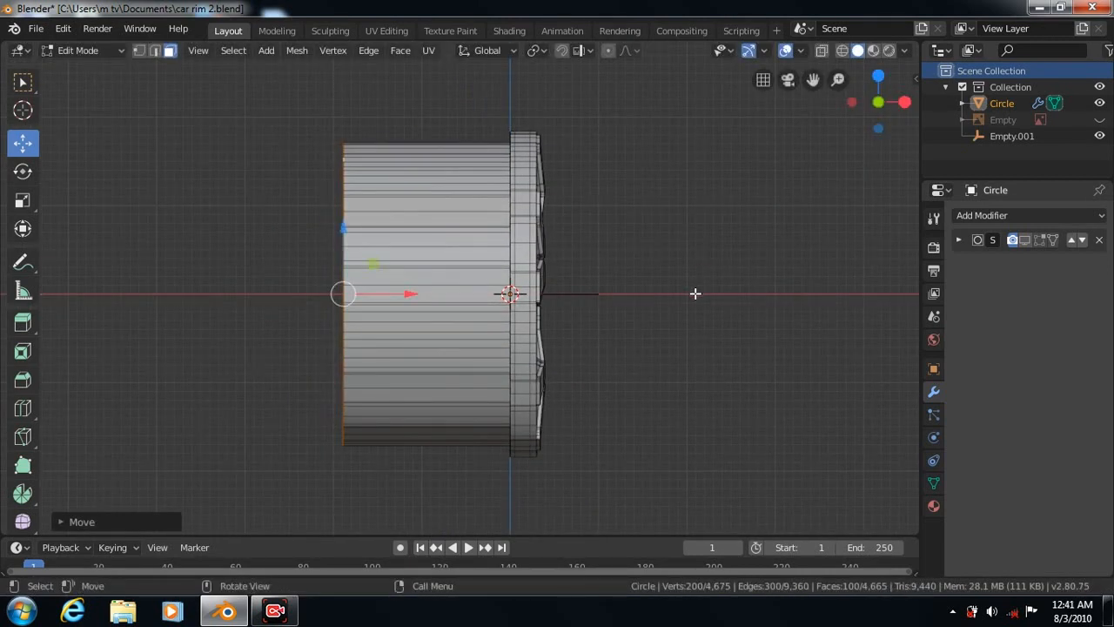
# Cut an edge loop around the middle of the barrel and display the Subdivision modifier in the viewport and Edit Mode
pyautogui.click(23, 82)
pyautogui.click(22, 408)
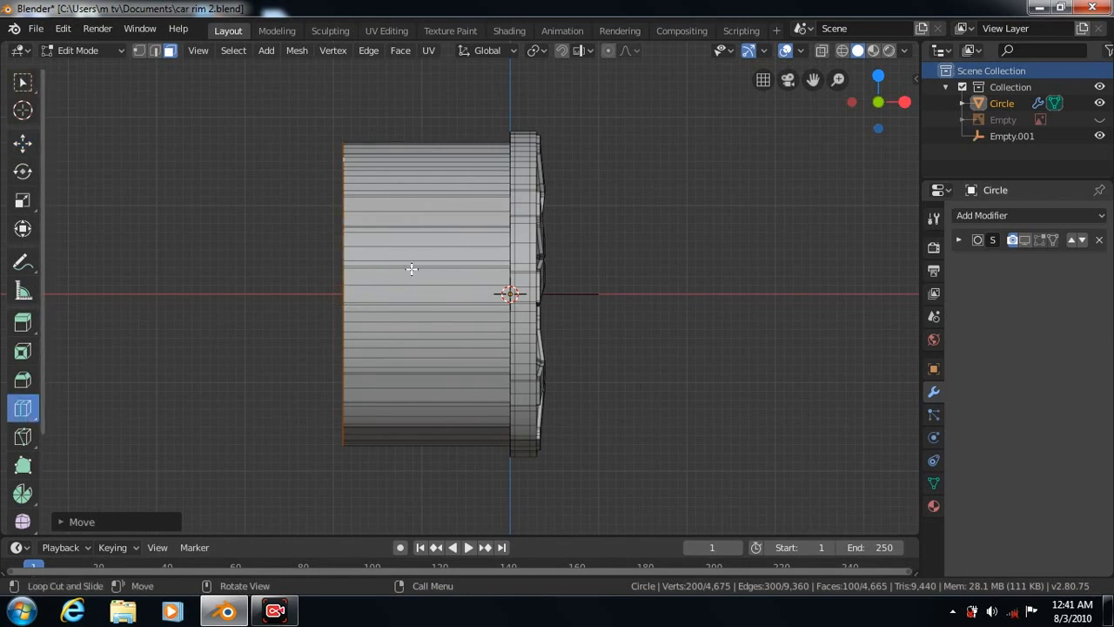
pyautogui.click(412, 269)
pyautogui.click(1023, 240)
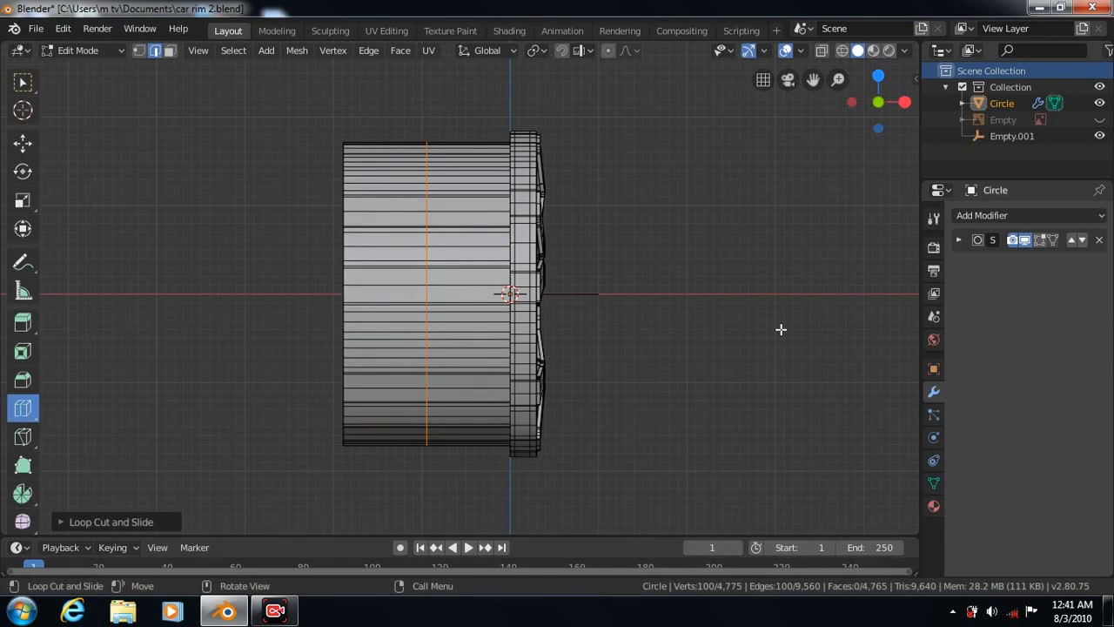
pyautogui.click(1042, 240)
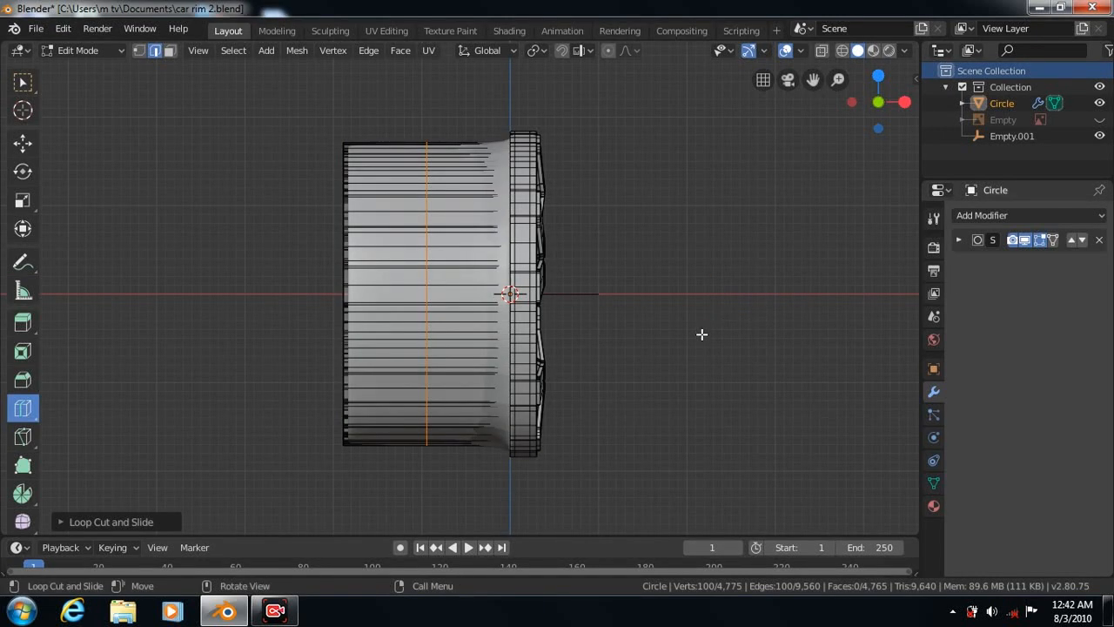
# Add supporting edge loops on both sides of the corner where the barrel meets the back of the rim's front flange
pyautogui.moveTo(714, 347); pyautogui.dragTo(513, 329, button='middle')
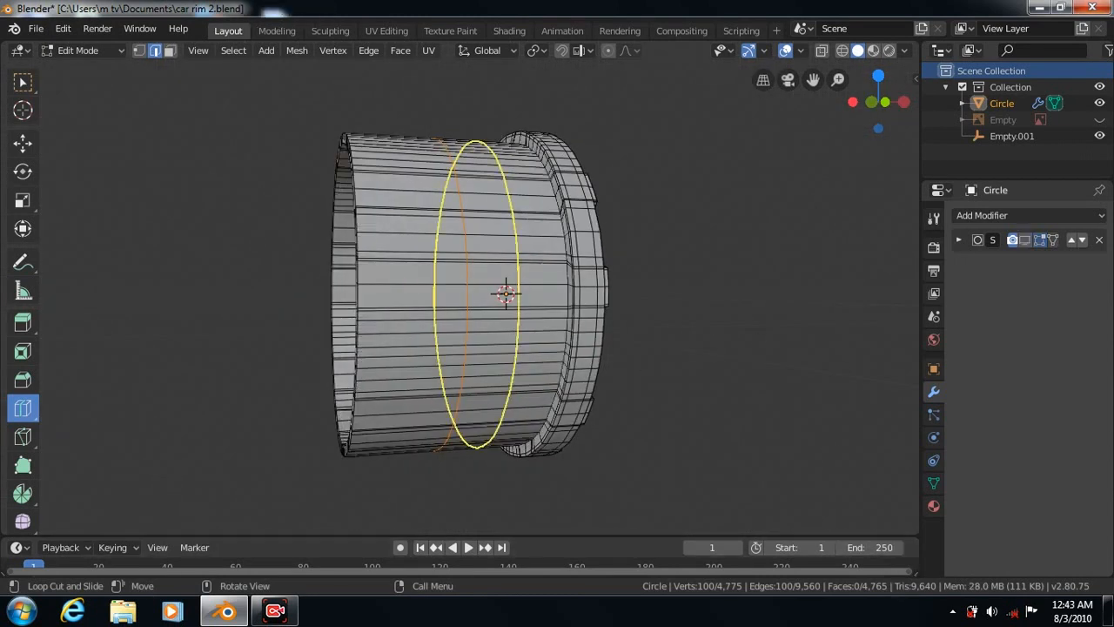
pyautogui.moveTo(517, 344); pyautogui.dragTo(563, 339)
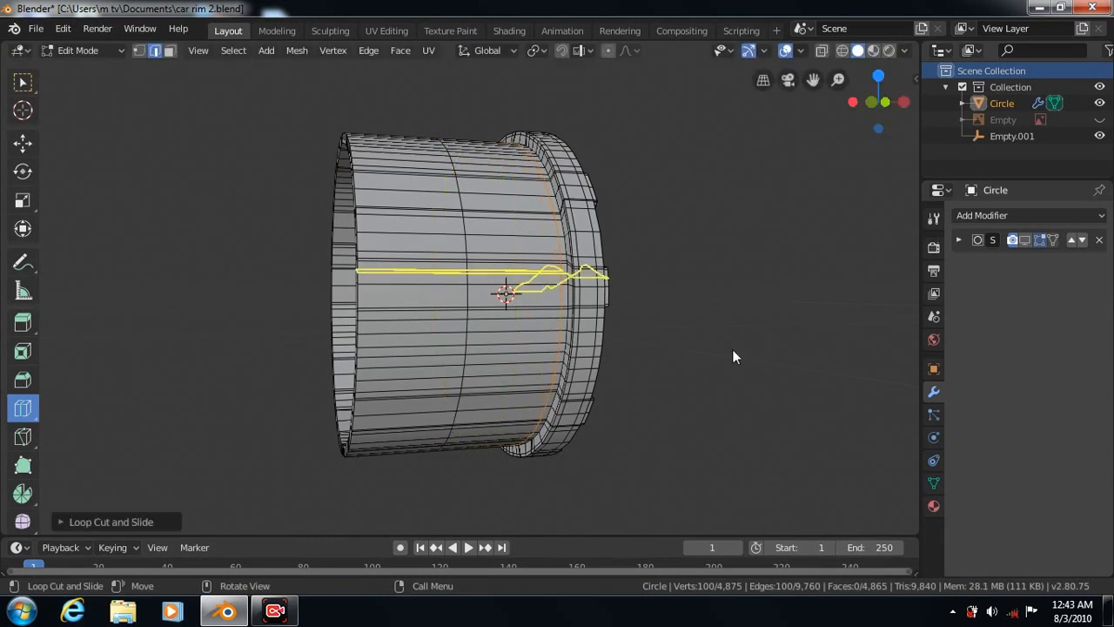
pyautogui.press('KP_4')
pyautogui.press('KP_4')
pyautogui.moveTo(619, 274); pyautogui.dragTo(620, 268)
pyautogui.moveTo(673, 221); pyautogui.dragTo(679, 228)
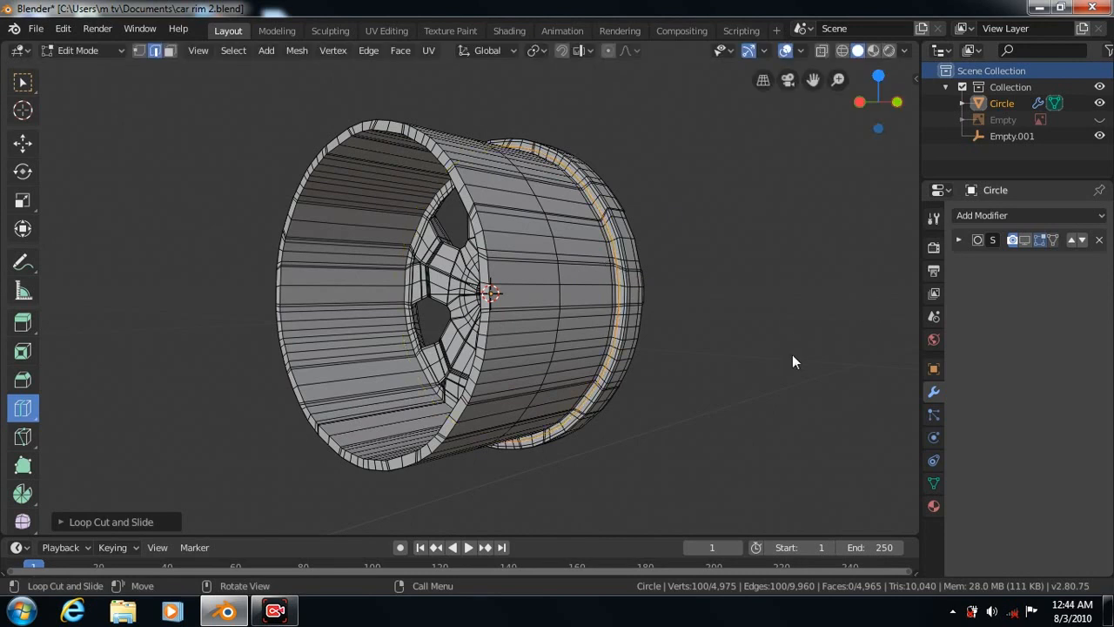
# Select the ring of faces around the front flange's outer edge and inset it with zero thickness
pyautogui.press('KP_1')
pyautogui.scroll(1, 726, 353)
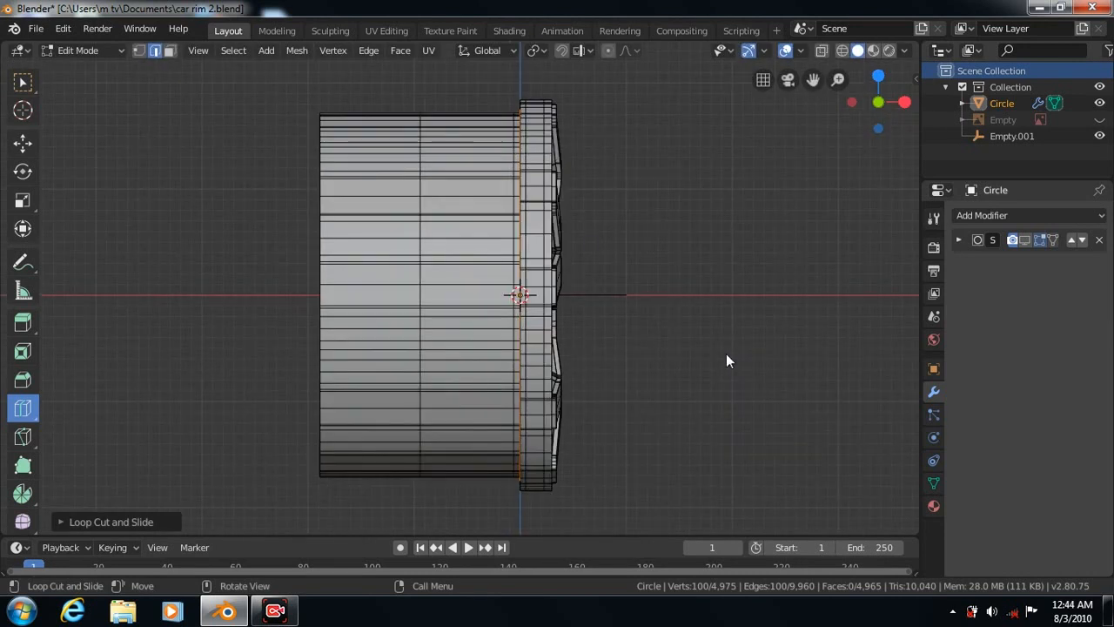
pyautogui.click(23, 82)
pyautogui.click(169, 50)
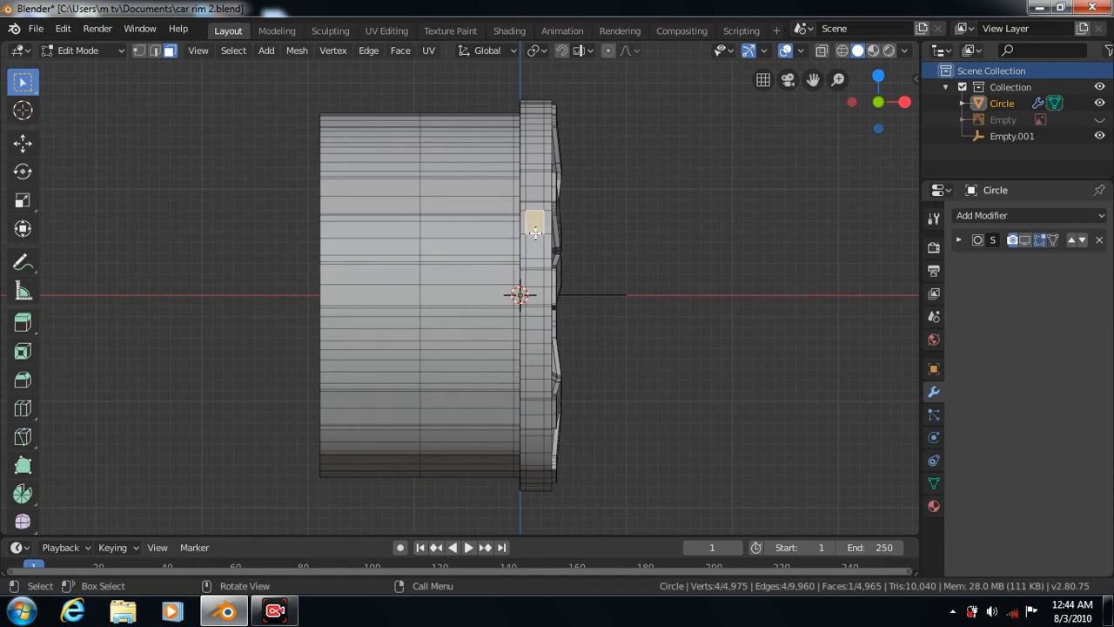
pyautogui.keyDown('alt'); pyautogui.click(529, 224); pyautogui.keyUp('alt')
pyautogui.click(401, 50)
pyautogui.click(423, 124)
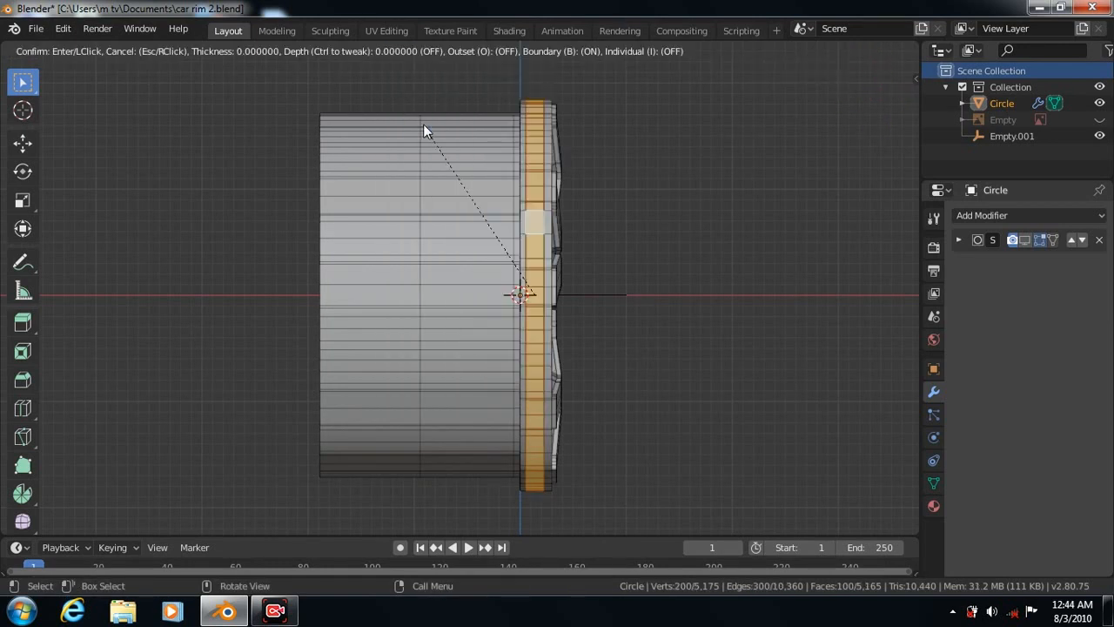
pyautogui.click(423, 124)
# Scale the flange's inset face ring up by about 1.06, narrow it along X and move it slightly toward the barrel
pyautogui.click(23, 199)
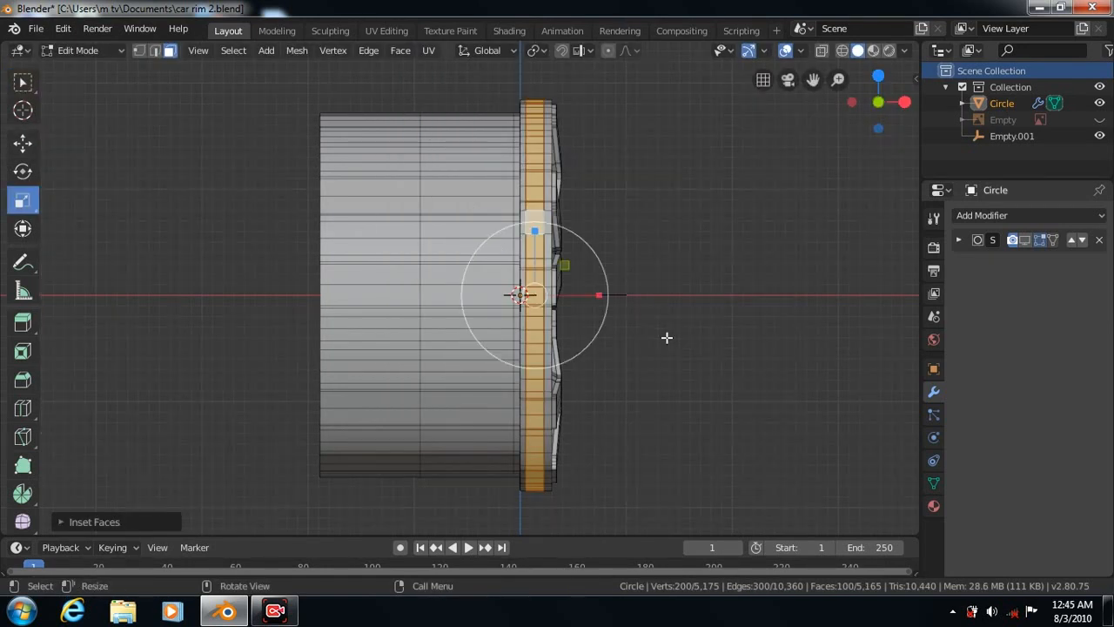
pyautogui.press('s')
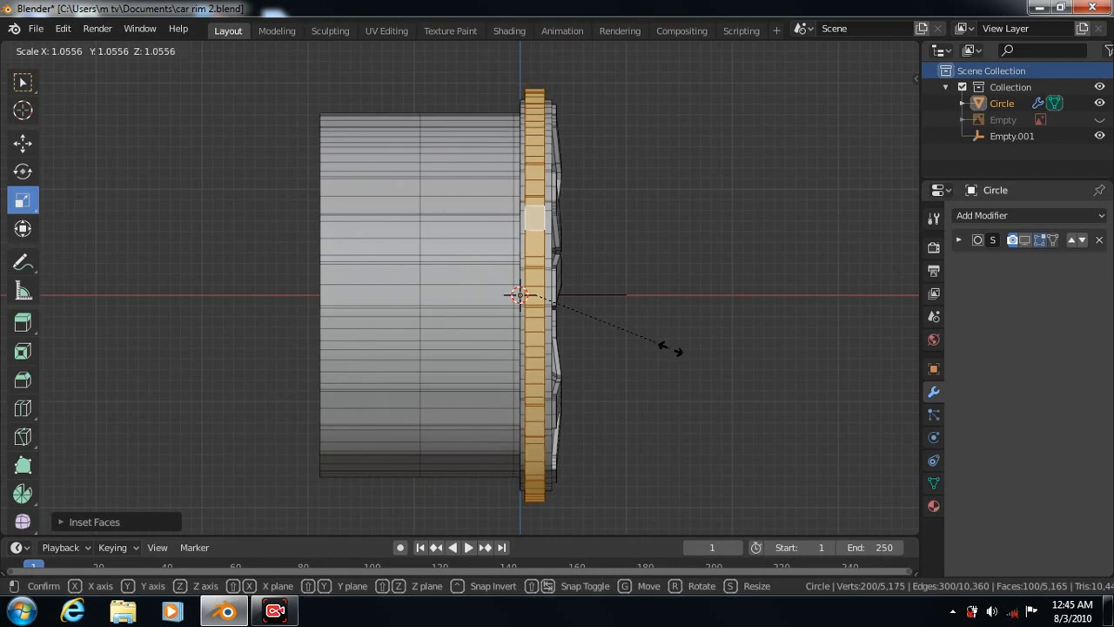
pyautogui.click(670, 346)
pyautogui.moveTo(599, 296)
pyautogui.mouseDown()
pyautogui.moveTo(567, 302)
pyautogui.moveTo(597, 296)
pyautogui.mouseUp()
pyautogui.click(23, 142)
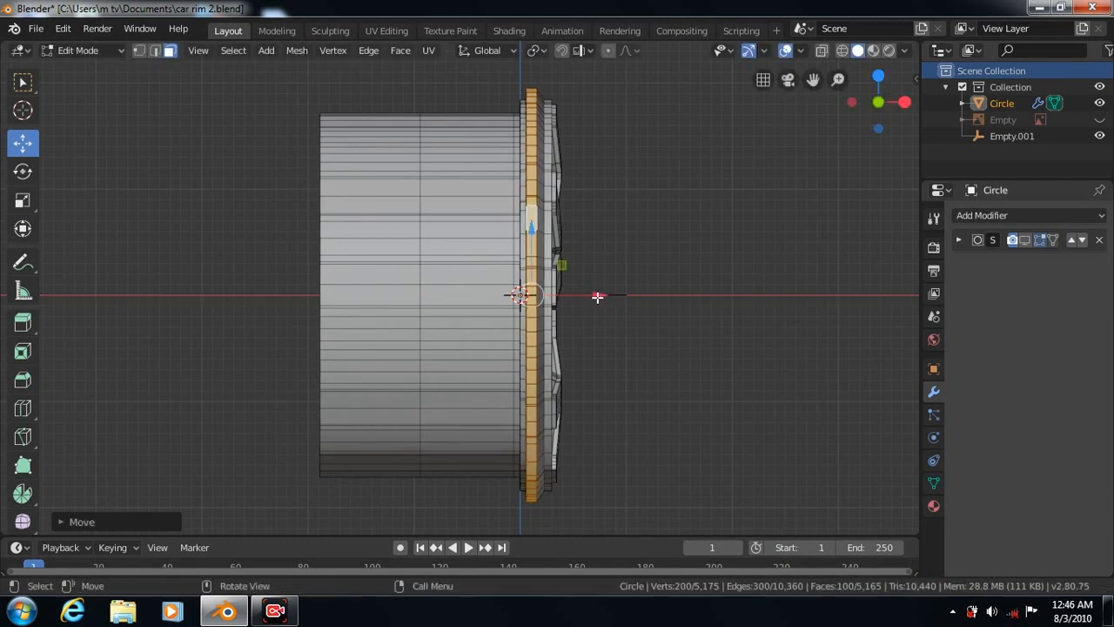
# Cut two edge loops around the strip of the flange in front of the raised ring
pyautogui.hotkey('ctrl', 'r')
pyautogui.click(548, 307)
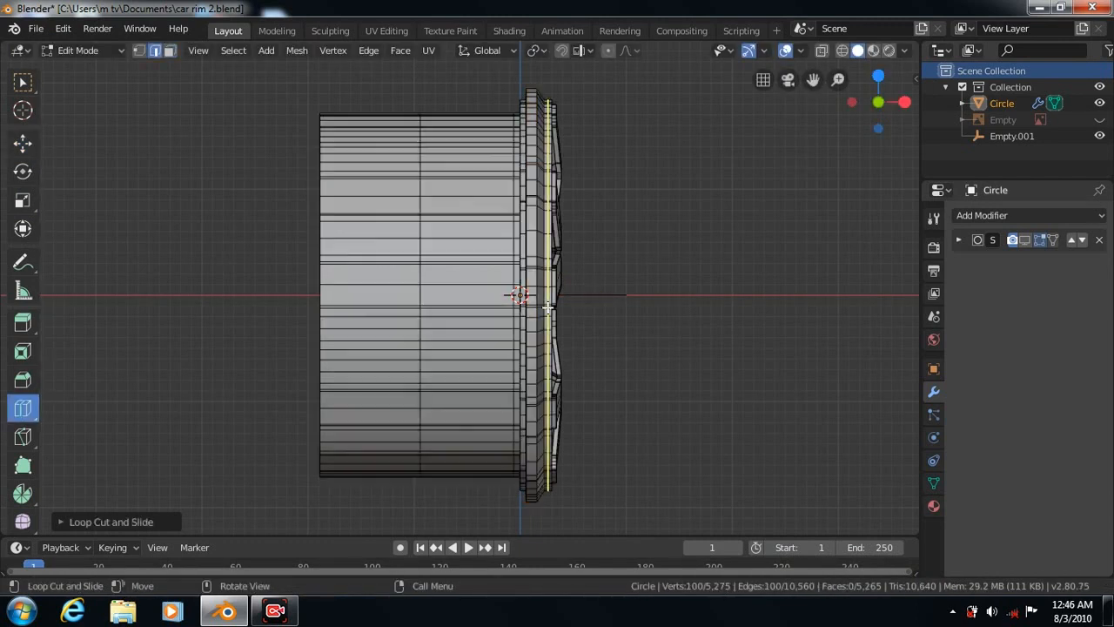
pyautogui.click(60, 521)
pyautogui.click(265, 396)
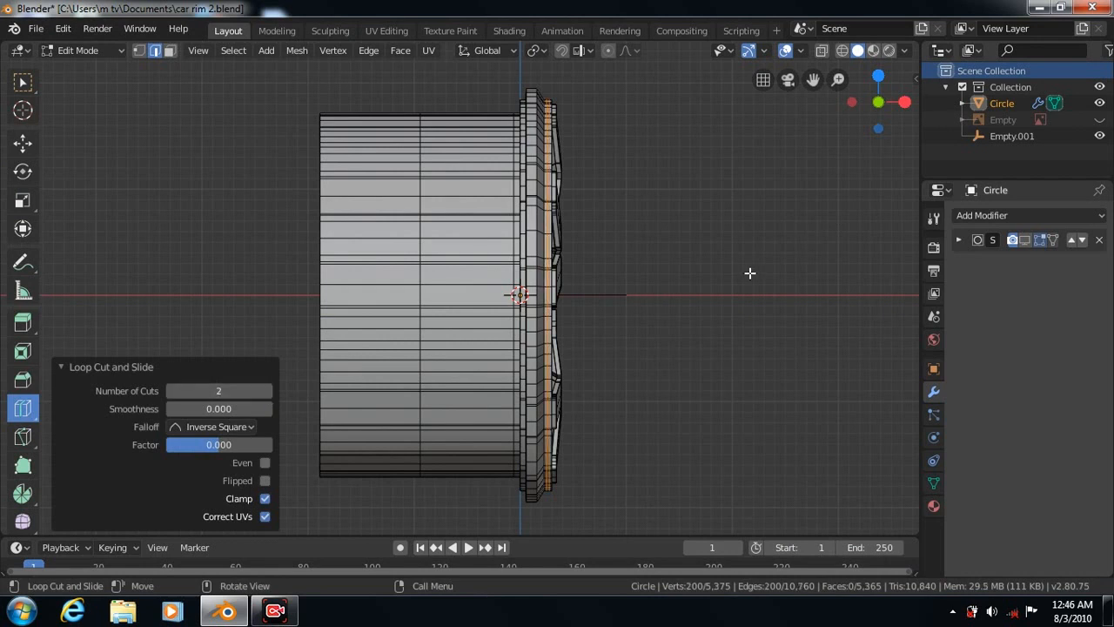
# Add further supporting edge loops at the front of the flange and two around the strip behind its raised ring
pyautogui.press('ctrl+KP_3')
pyautogui.moveTo(654, 255); pyautogui.dragTo(651, 260)
pyautogui.click(654, 258)
pyautogui.press('KP_1')
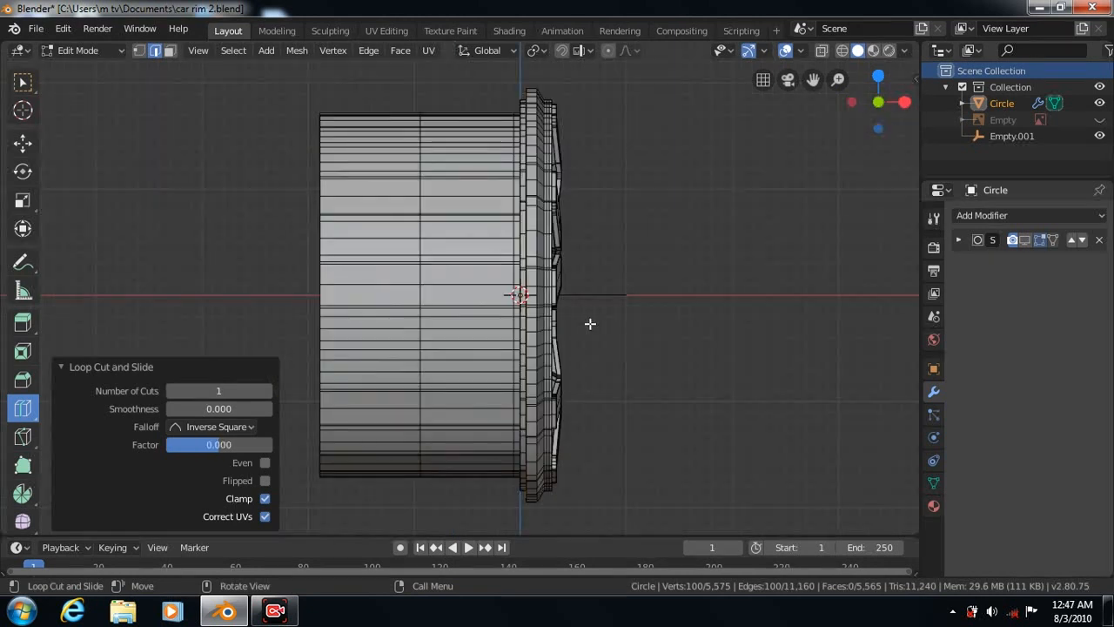
pyautogui.click(523, 287)
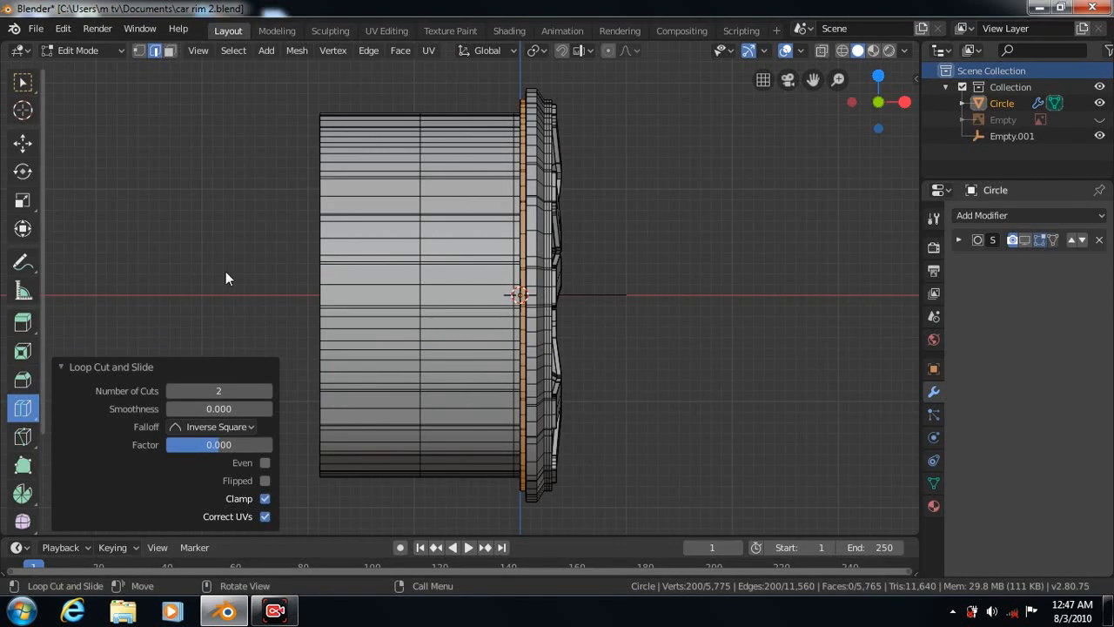
# Return to Object Mode, display the Subdivision modifier in the viewport and inspect the rim with MatCap lighting
pyautogui.press('Tab')
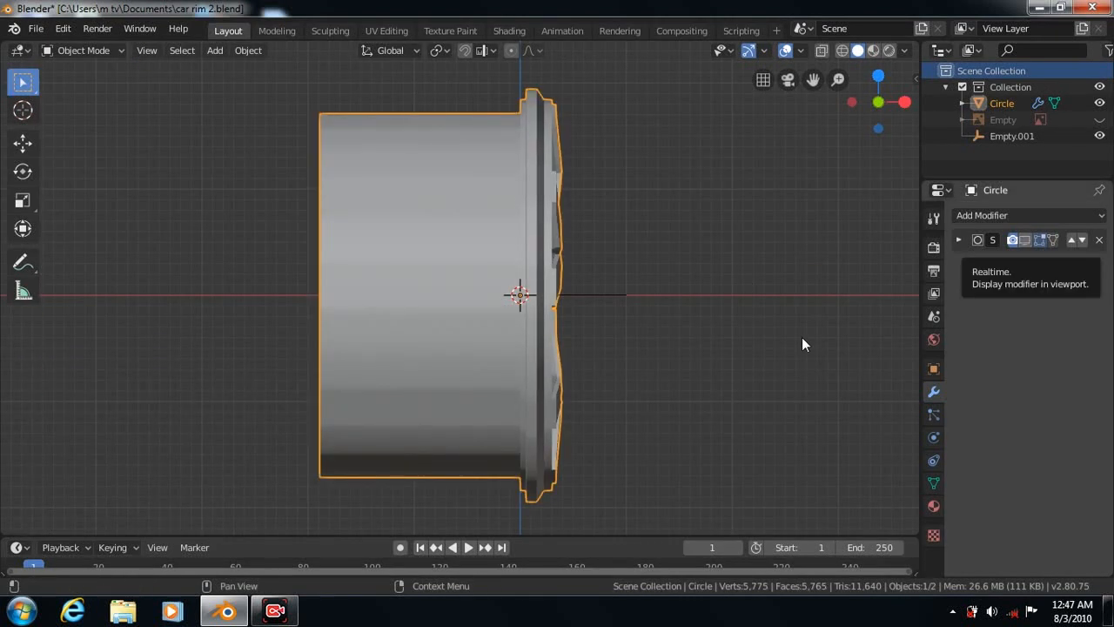
pyautogui.click(1041, 241)
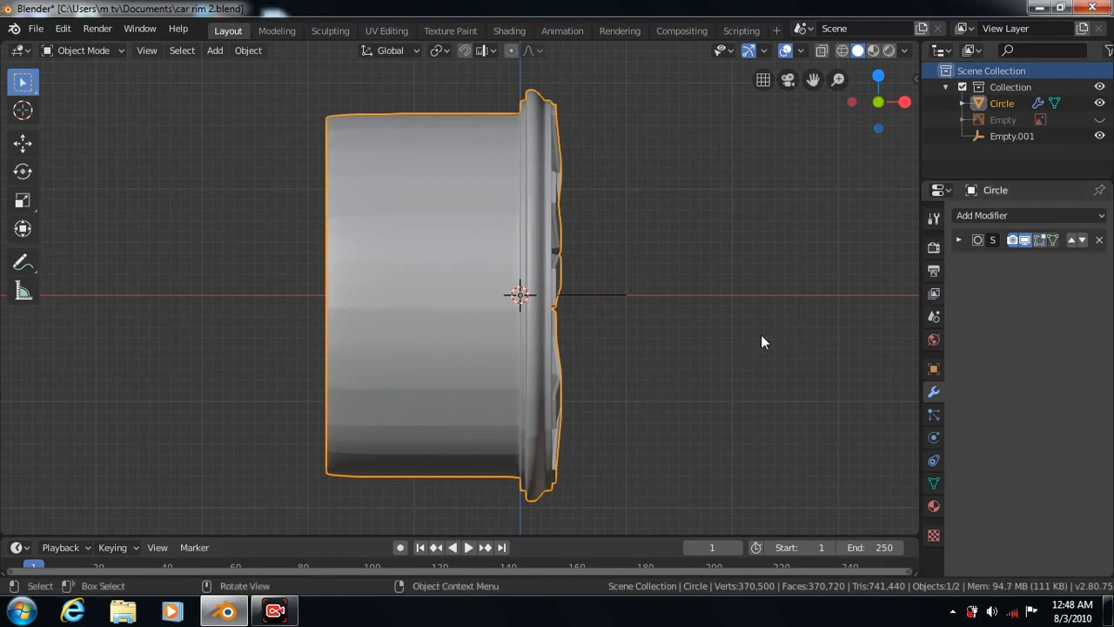
pyautogui.moveTo(748, 344); pyautogui.dragTo(707, 289, button='middle')
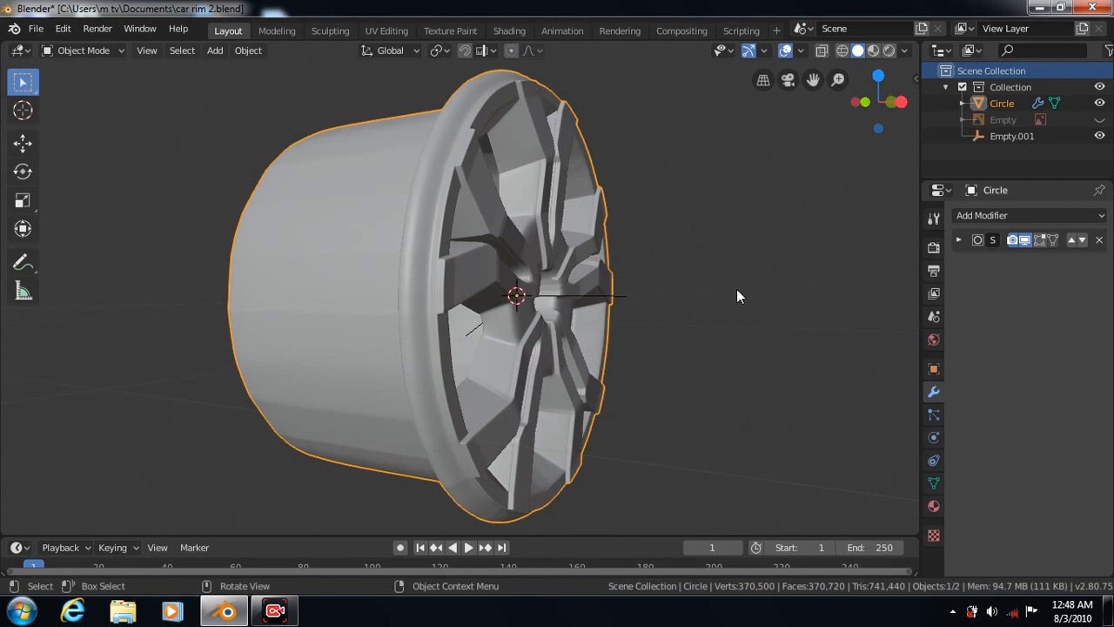
pyautogui.click(903, 51)
pyautogui.click(886, 128)
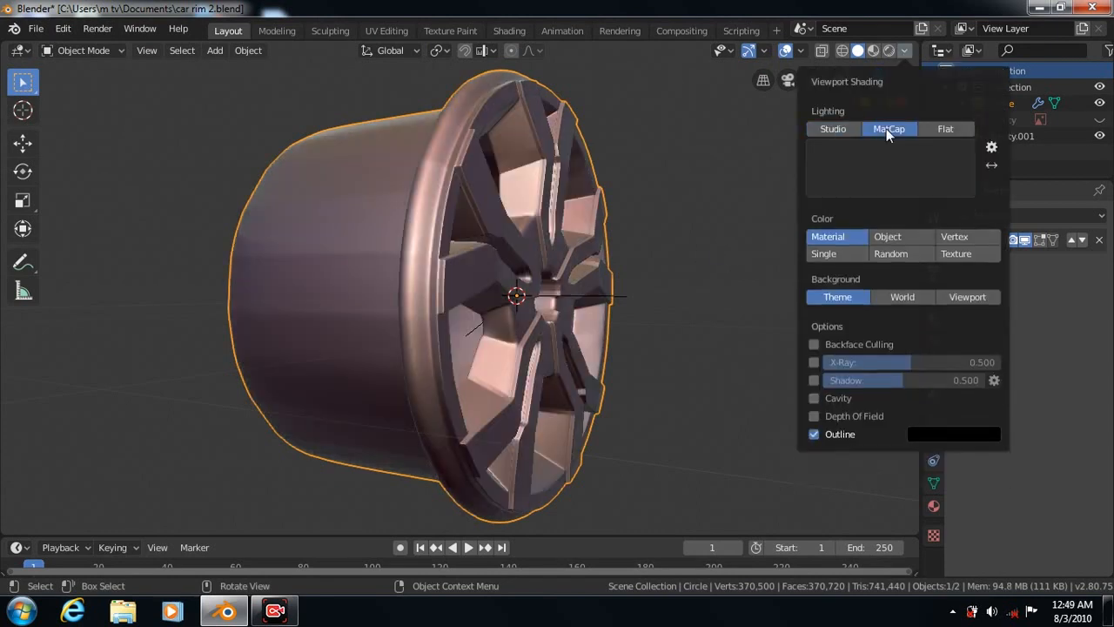
# Cut an edge loop close to the barrel's rear edge and set the viewport lighting back to Studio
pyautogui.press('KP_1')
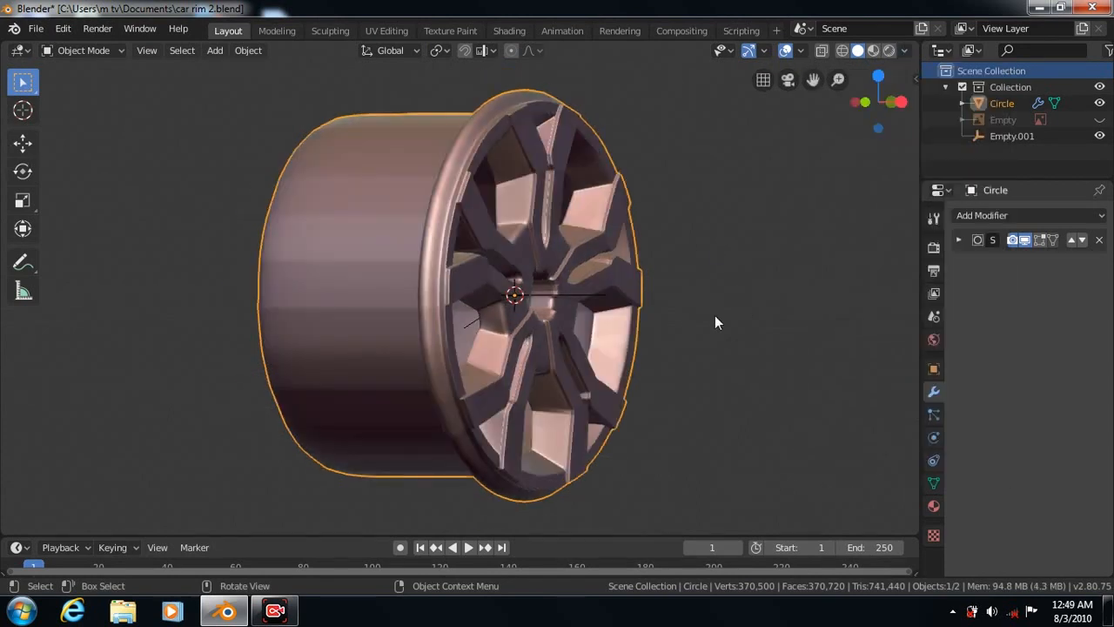
pyautogui.press('Tab')
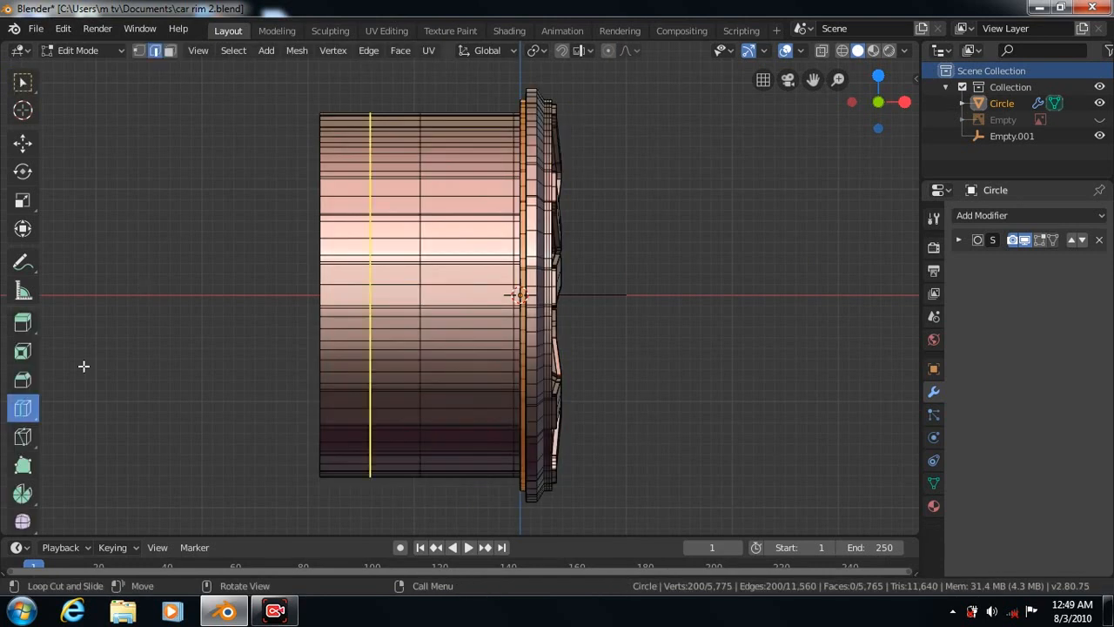
pyautogui.moveTo(370, 348); pyautogui.dragTo(334, 357)
pyautogui.hotkey('alt', 'a')
pyautogui.click(23, 81)
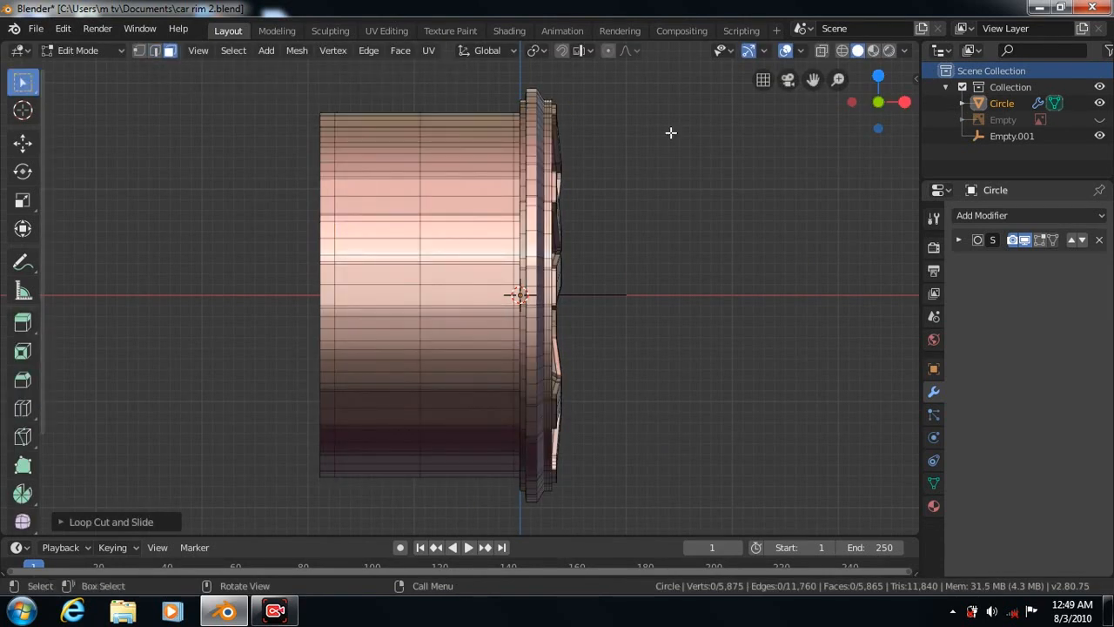
pyautogui.click(906, 50)
pyautogui.click(834, 129)
# Select the narrow ring of faces around the barrel's rear edge and inset it
pyautogui.click(327, 315)
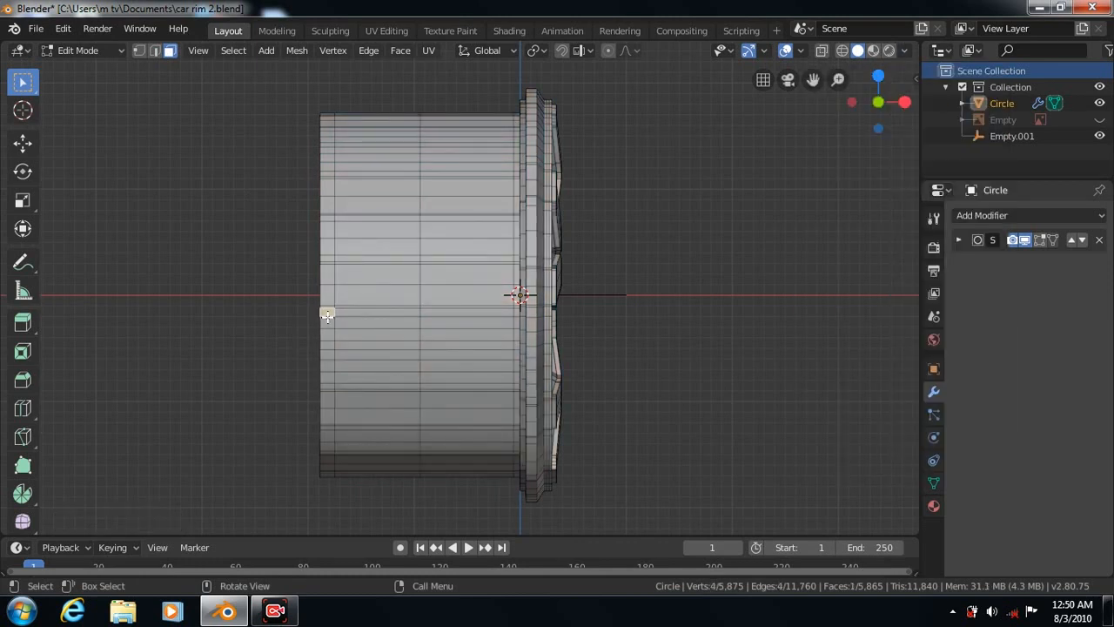
pyautogui.keyDown('ctrl'); pyautogui.keyDown('alt'); pyautogui.click(327, 316); pyautogui.keyUp('alt'); pyautogui.keyUp('ctrl')
pyautogui.click(401, 49)
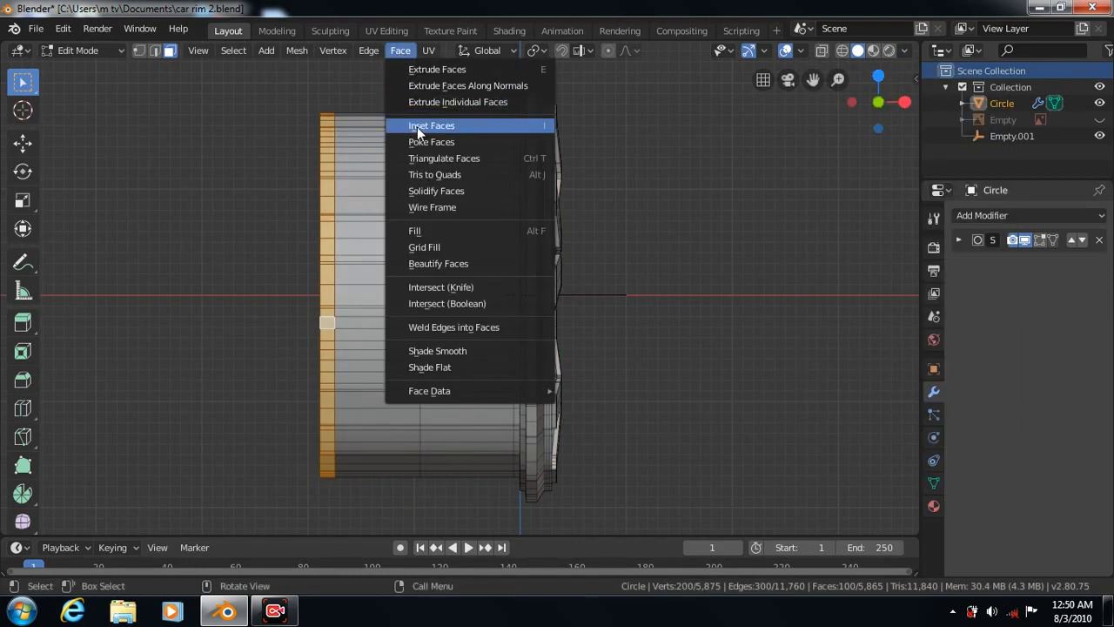
pyautogui.click(417, 127)
pyautogui.click(446, 90)
# Scale the rear face ring outward into a raised lip, narrow it along X and adjust its position
pyautogui.click(23, 201)
pyautogui.press('s')
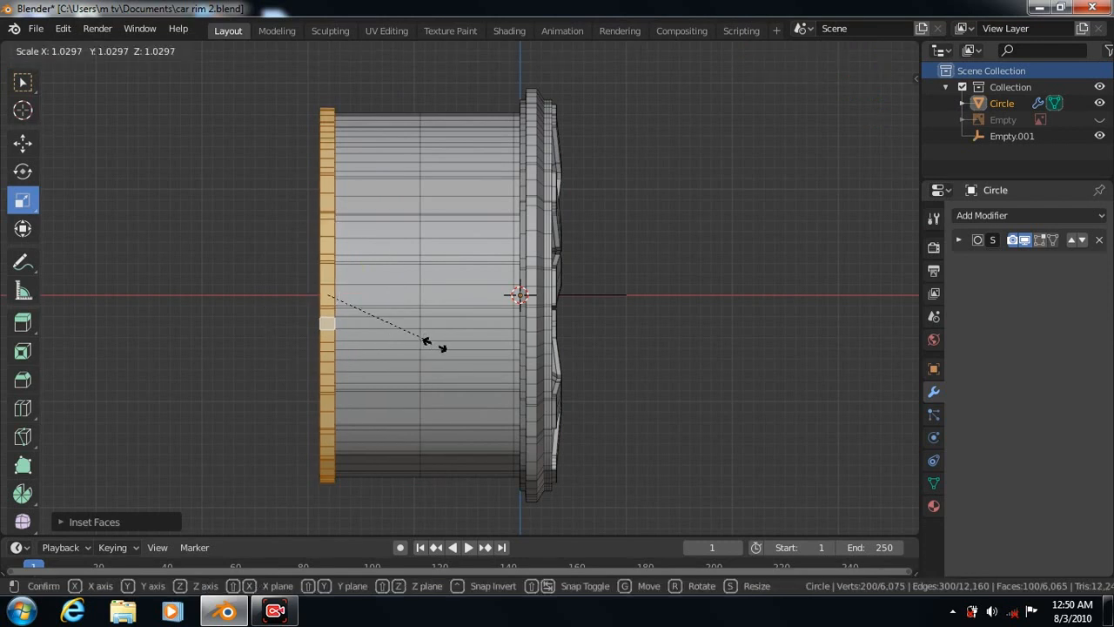
pyautogui.click(435, 342)
pyautogui.moveTo(386, 294); pyautogui.dragTo(391, 294)
pyautogui.click(22, 142)
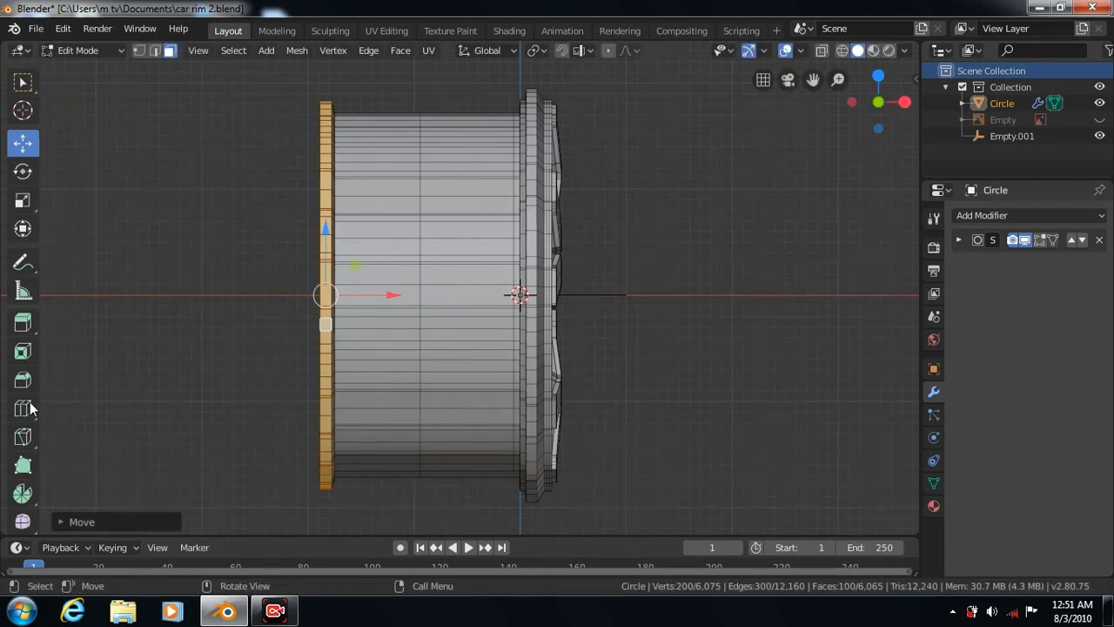
# Cut two edge loops around the outer surface of the barrel's rear lip
pyautogui.click(22, 409)
pyautogui.click(391, 294)
pyautogui.click(59, 522)
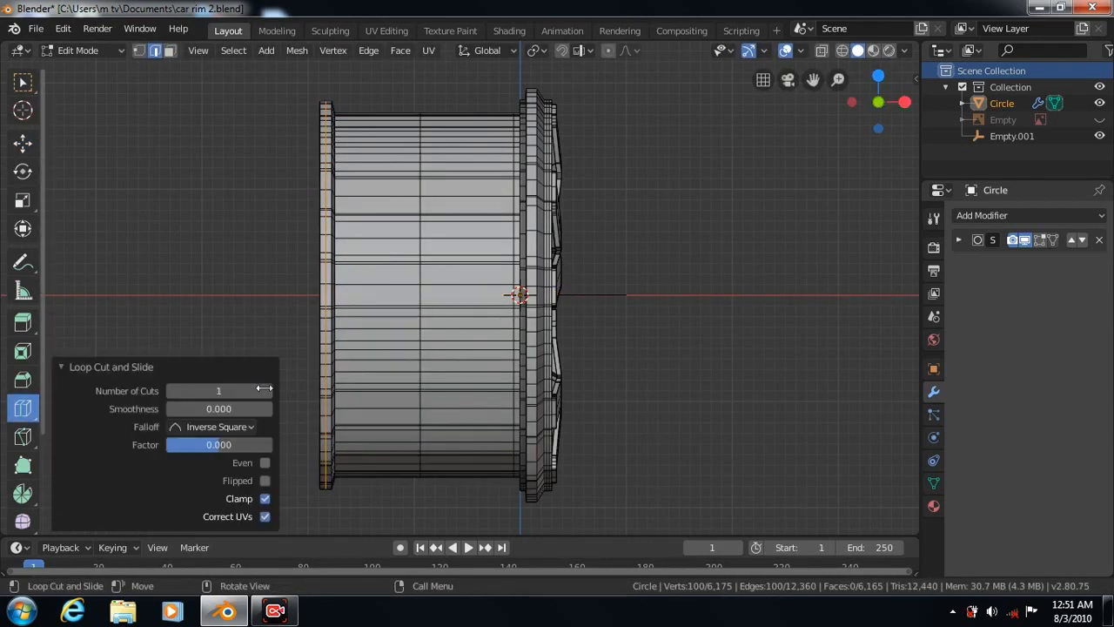
pyautogui.click(268, 390)
pyautogui.click(60, 363)
# Add supporting edge loops along the inner side of the rear lip and on the barrel right beside it
pyautogui.moveTo(143, 363); pyautogui.dragTo(157, 326, button='middle')
pyautogui.click(492, 218)
pyautogui.click(492, 218)
pyautogui.moveTo(796, 274); pyautogui.dragTo(610, 278, button='middle')
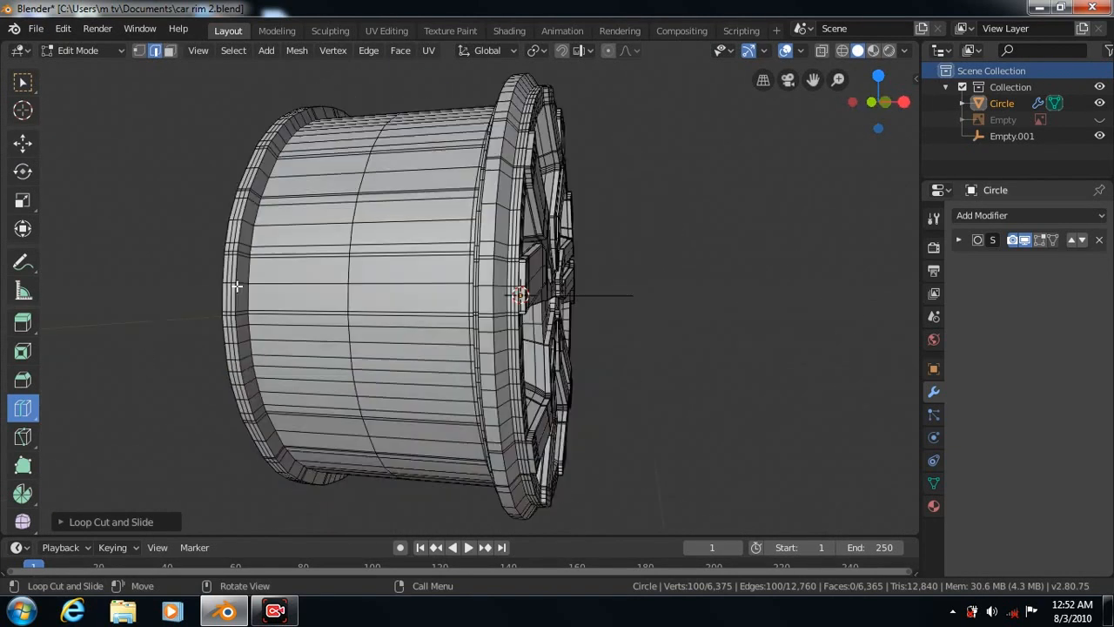
pyautogui.moveTo(245, 281); pyautogui.dragTo(238, 281)
pyautogui.moveTo(250, 281)
pyautogui.mouseDown()
pyautogui.moveTo(296, 283)
pyautogui.moveTo(251, 282)
pyautogui.mouseUp()
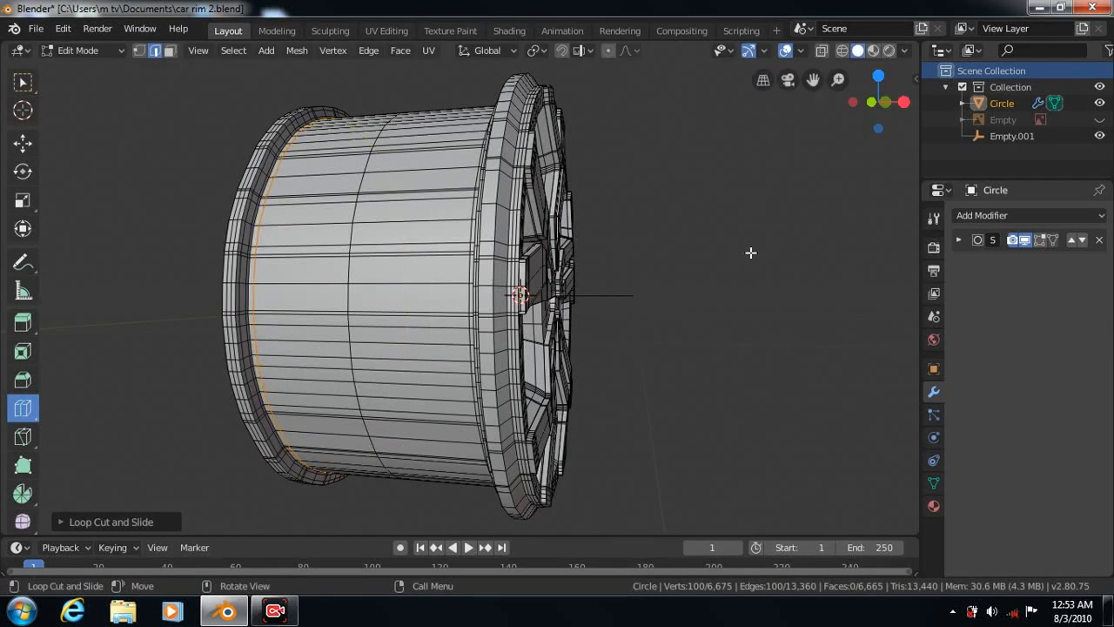
# Cut two edge loops around the front flange's raised ring, return to Object Mode and inspect the smoothed rim
pyautogui.press('KP_1')
pyautogui.click(525, 298)
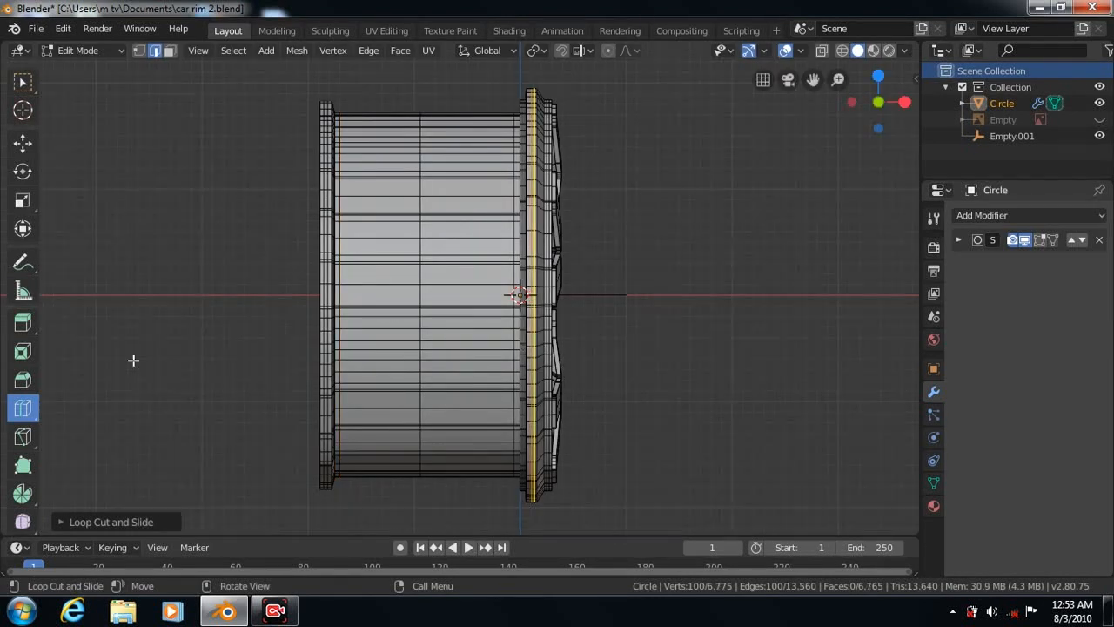
pyautogui.click(60, 522)
pyautogui.click(266, 391)
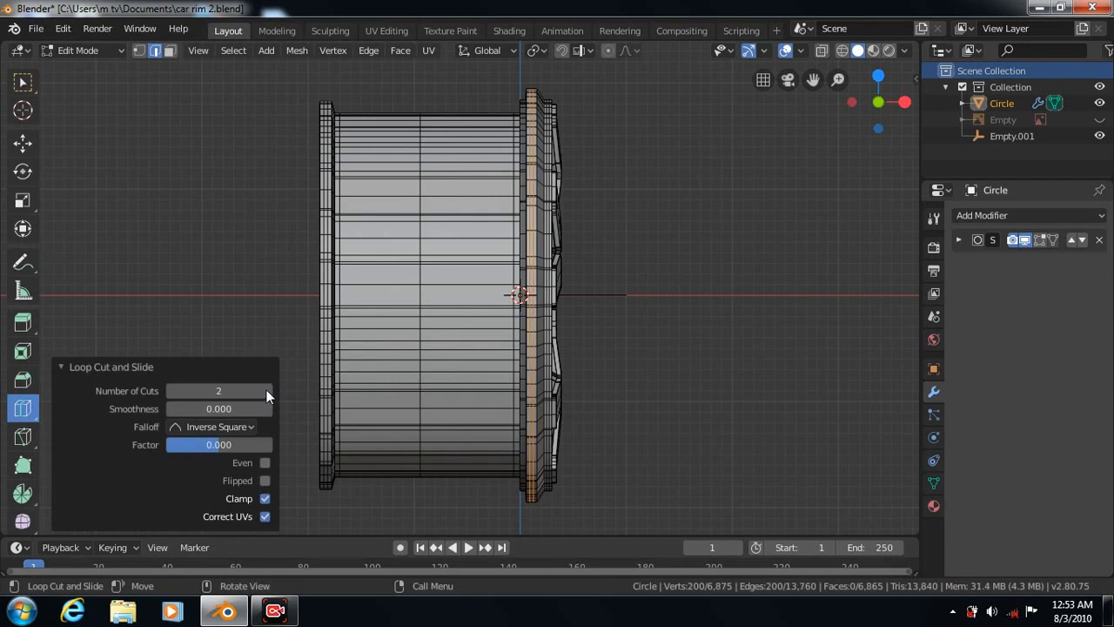
pyautogui.click(60, 366)
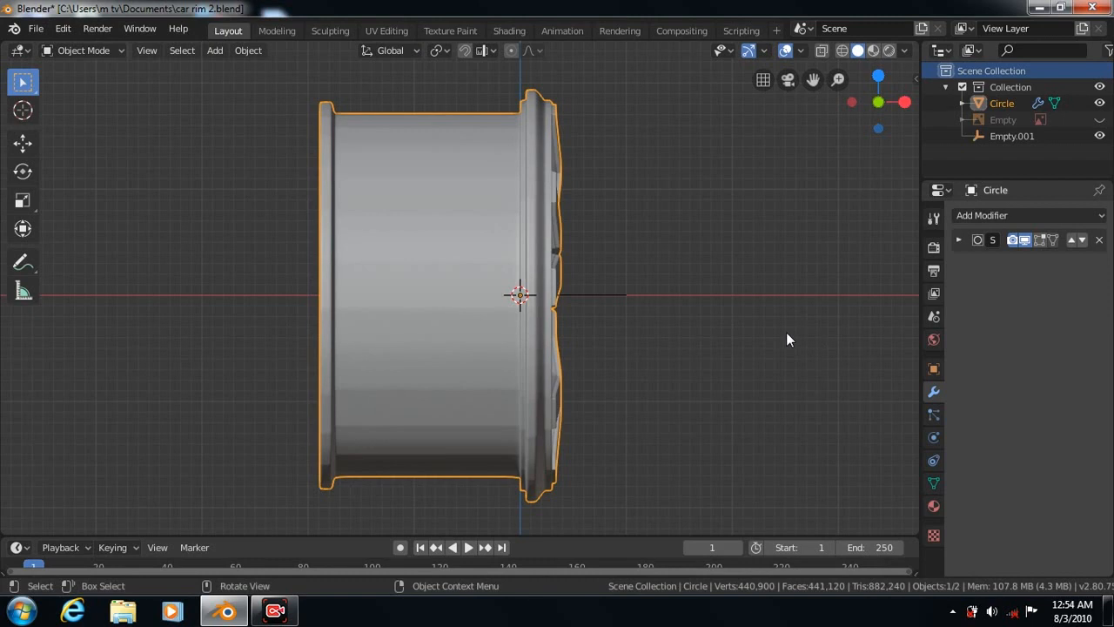
pyautogui.moveTo(753, 284); pyautogui.dragTo(772, 354, button='middle')
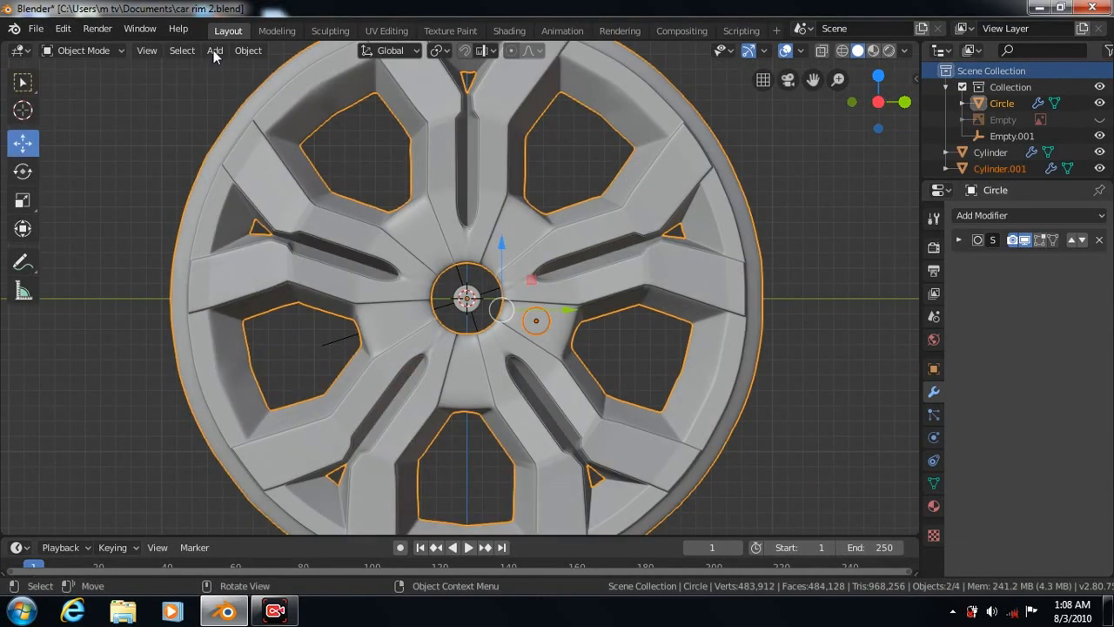
# Add a cylinder mesh at the centre of the rim
pyautogui.click(215, 50)
pyautogui.moveTo(240, 69)
pyautogui.click(375, 150)
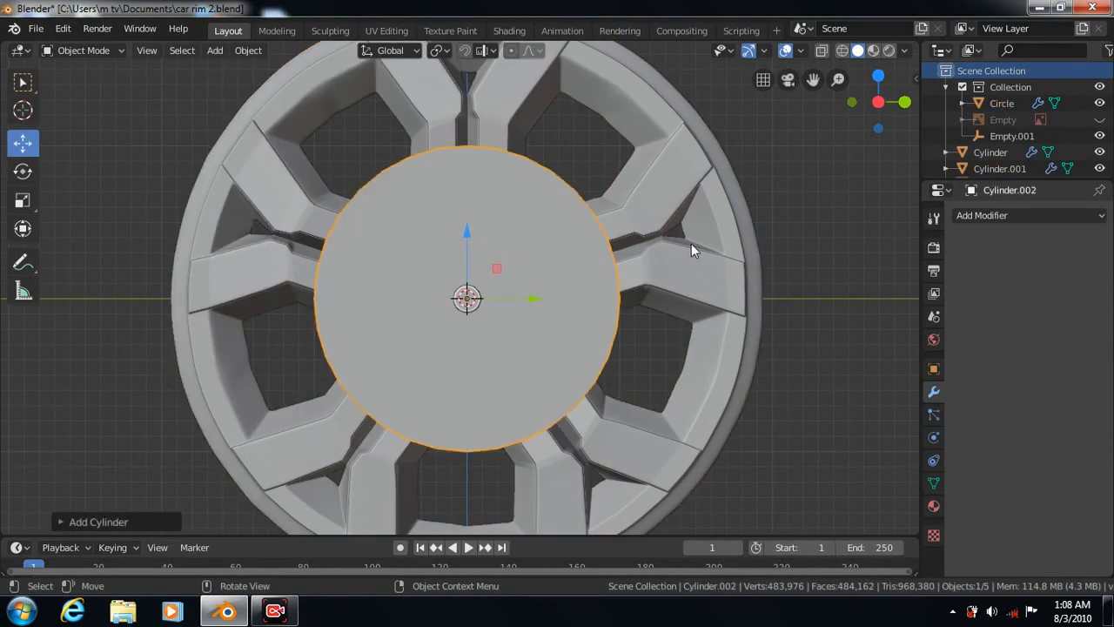
# Move the new cylinder along the X axis until it stands just clear of the rim's front face
pyautogui.press('KP_1')
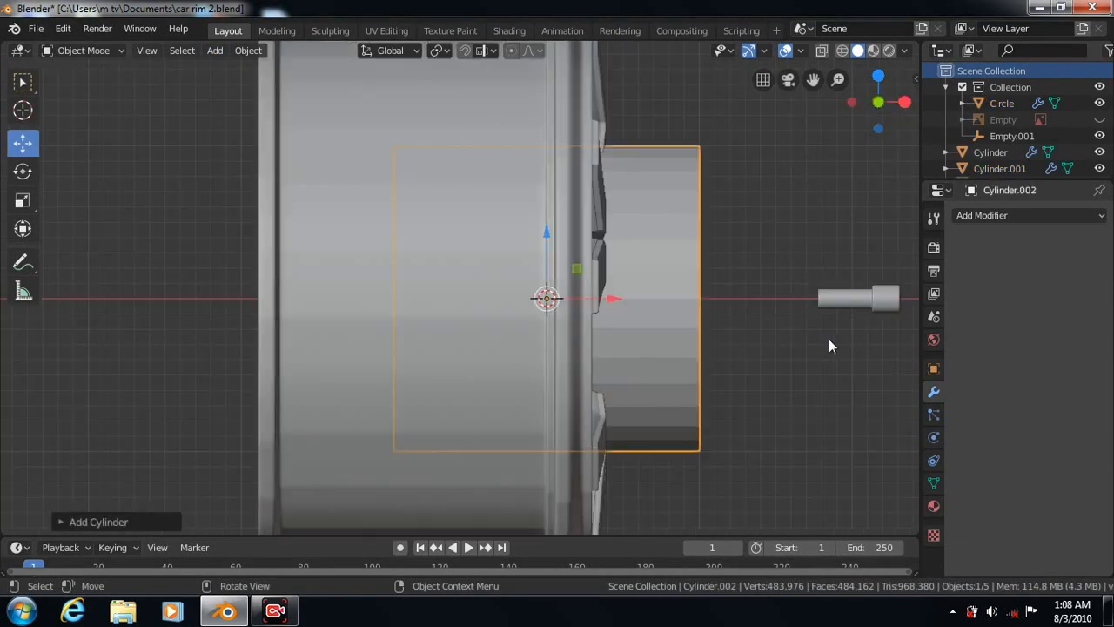
pyautogui.click(25, 142)
pyautogui.click(649, 285)
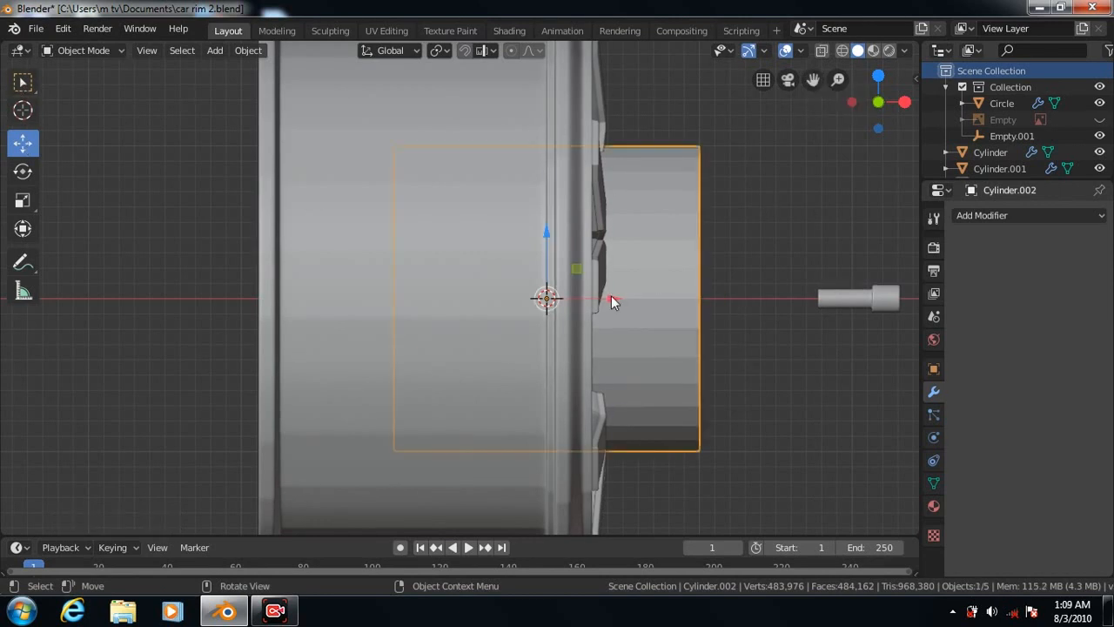
pyautogui.press('g')
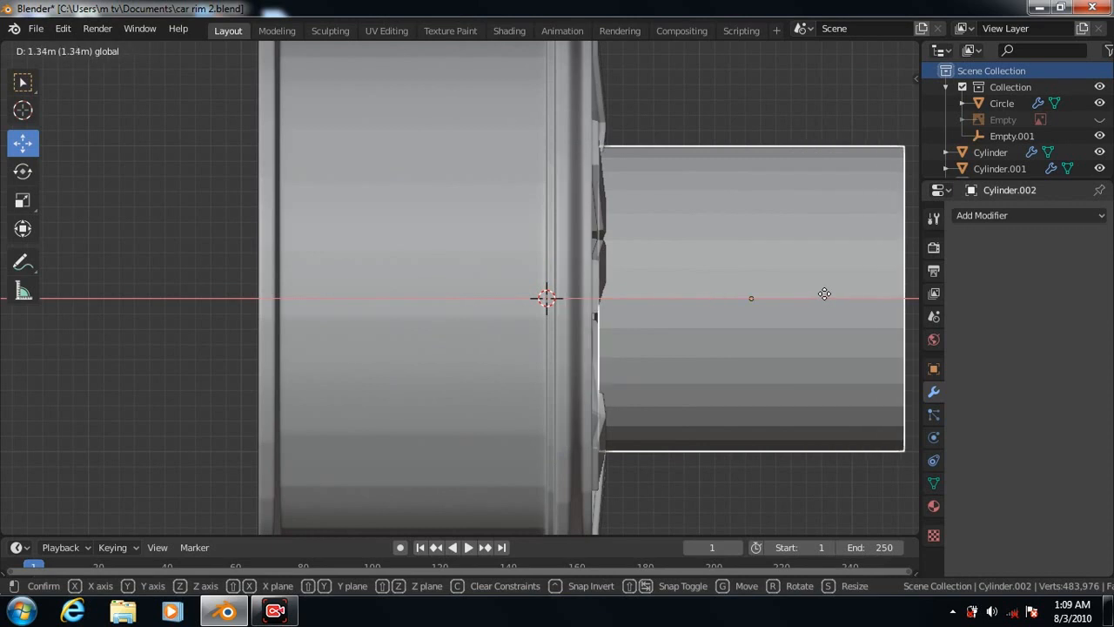
pyautogui.click(838, 296)
# Scale the cylinder to about 0.45 and move it farther out along the X axis, away from the rim
pyautogui.click(24, 202)
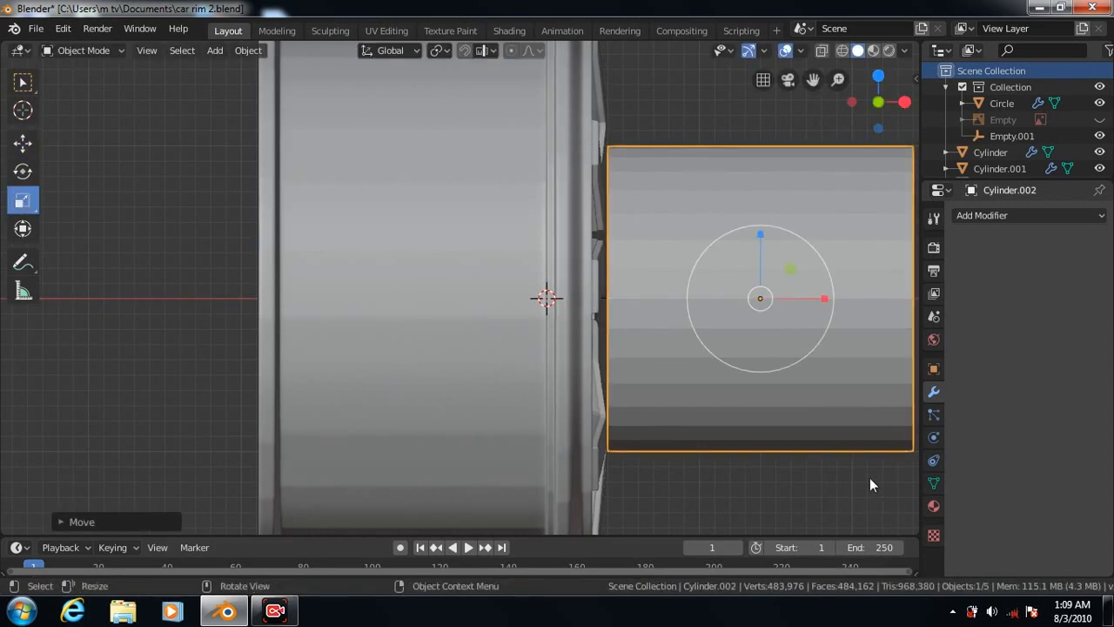
pyautogui.press('s')
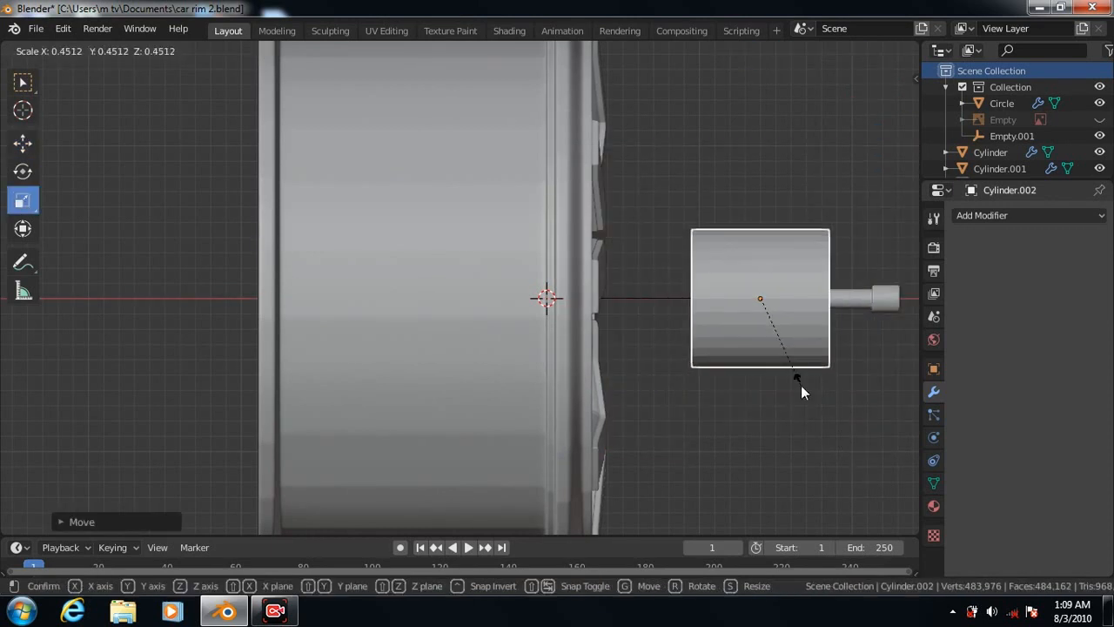
pyautogui.click(801, 384)
pyautogui.click(24, 143)
pyautogui.moveTo(827, 299); pyautogui.dragTo(912, 298)
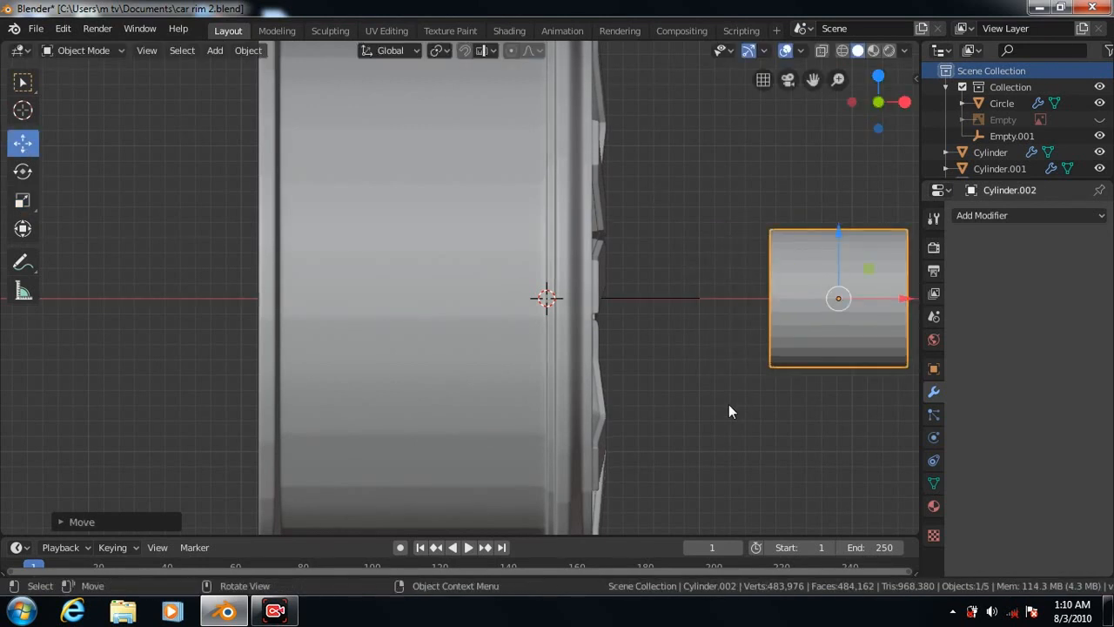
pyautogui.moveTo(729, 404); pyautogui.dragTo(824, 413, button='middle')
pyautogui.scroll(-1, 792, 426)
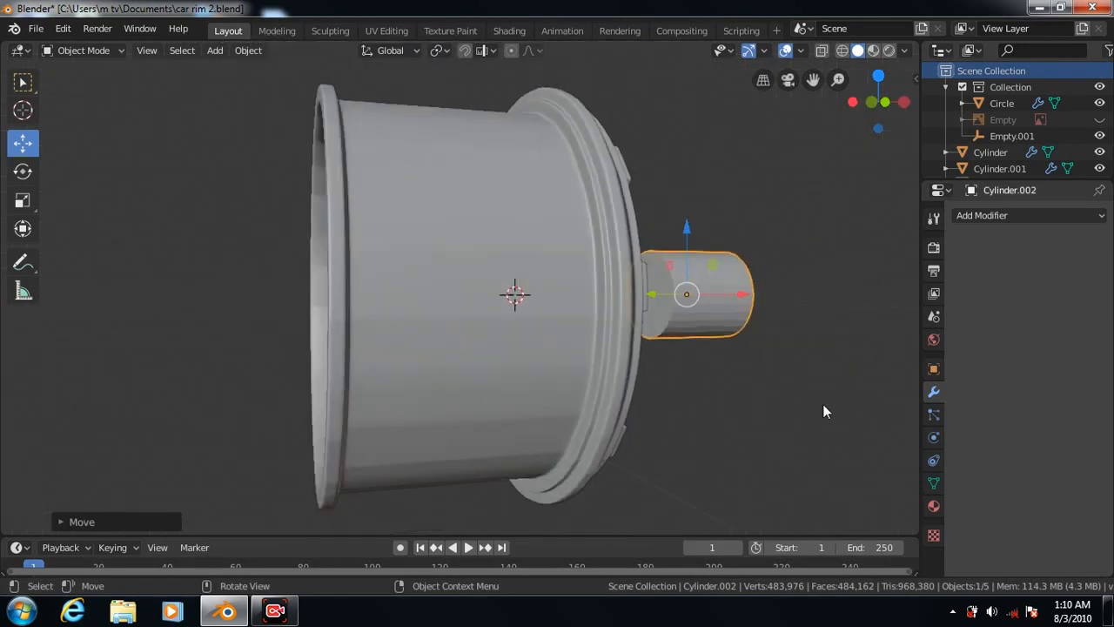
pyautogui.moveTo(747, 296); pyautogui.dragTo(800, 292)
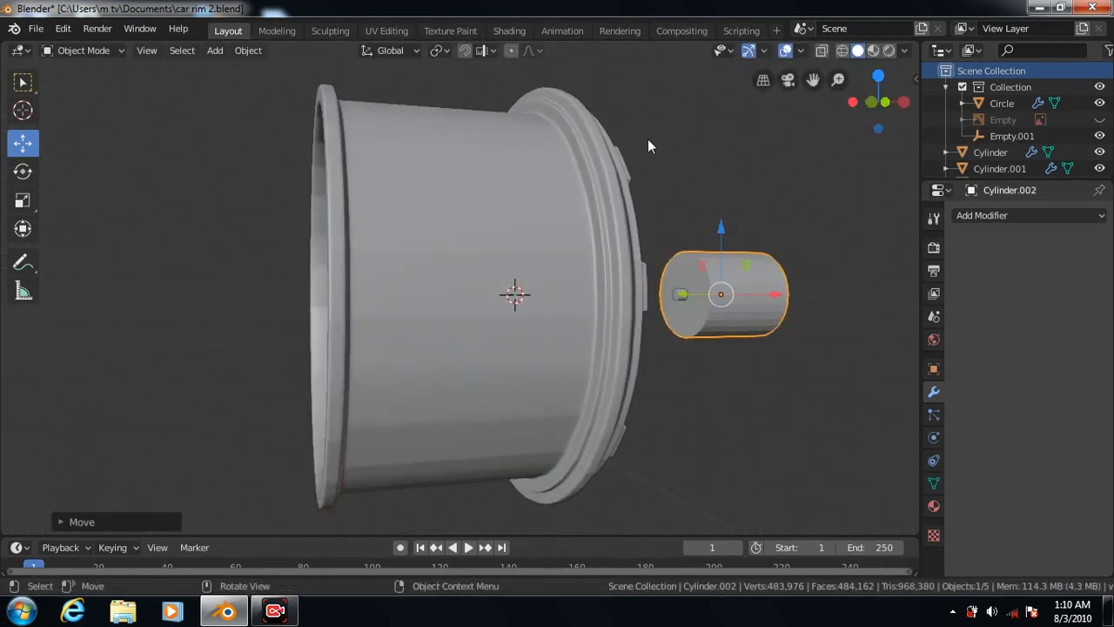
# Inset the cylinder's end face that faces the rim by about 0.2 in face select mode
pyautogui.click(23, 82)
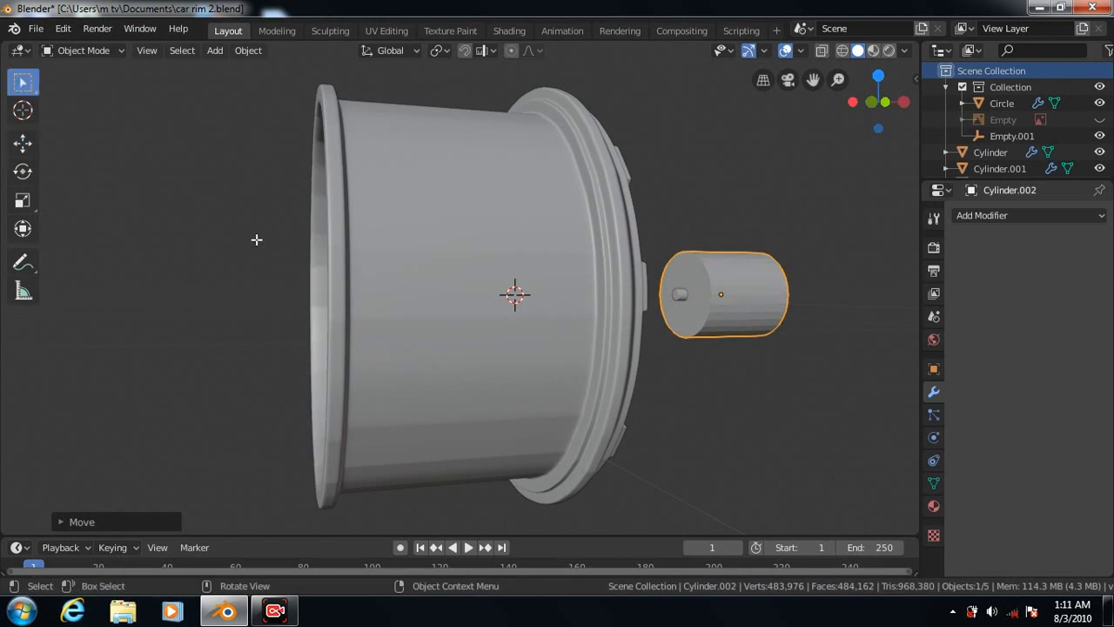
pyautogui.press('Tab')
pyautogui.click(23, 82)
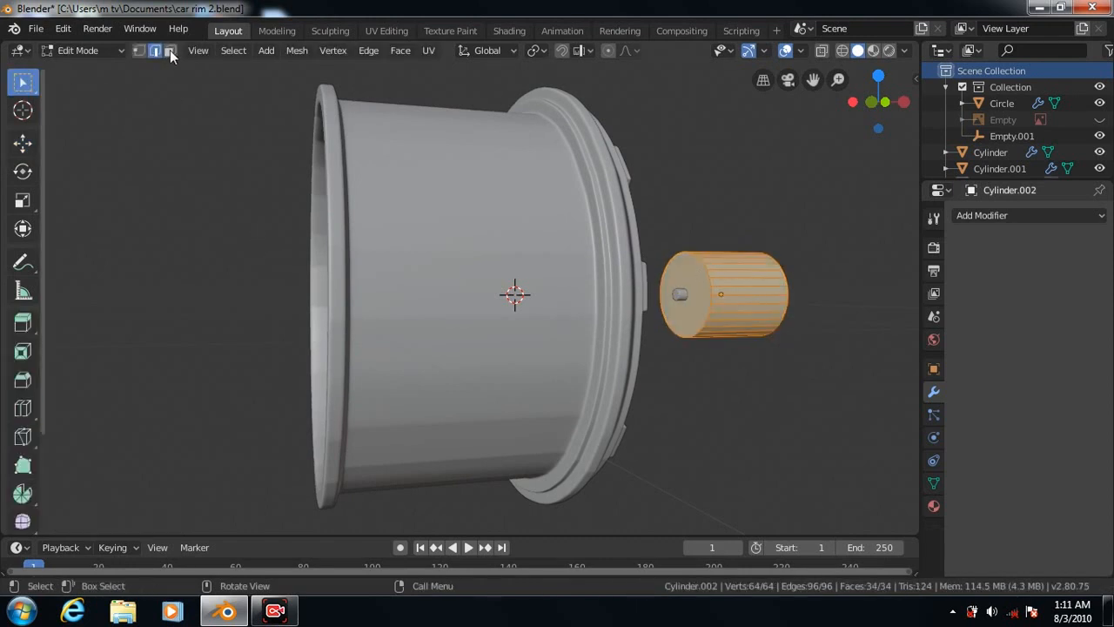
pyautogui.click(169, 50)
pyautogui.click(695, 309)
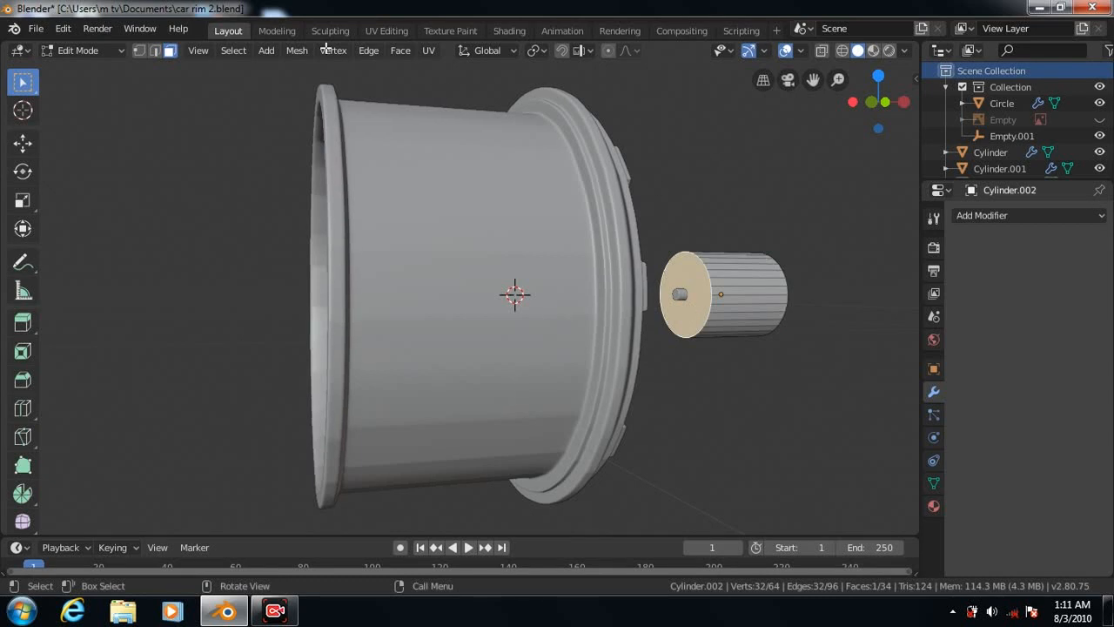
pyautogui.click(400, 51)
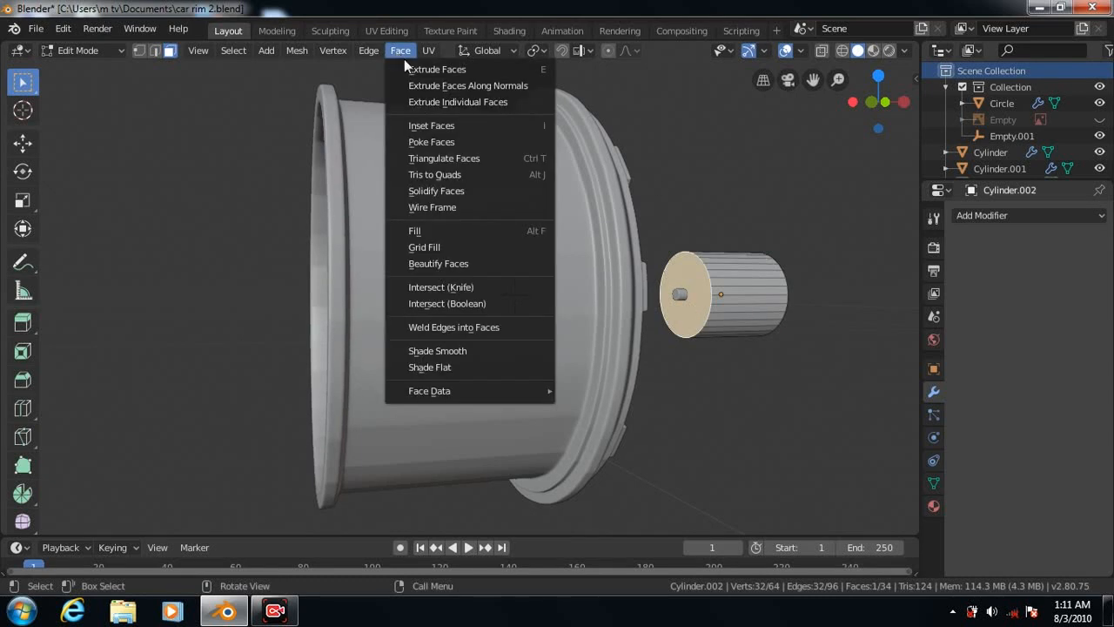
pyautogui.click(429, 125)
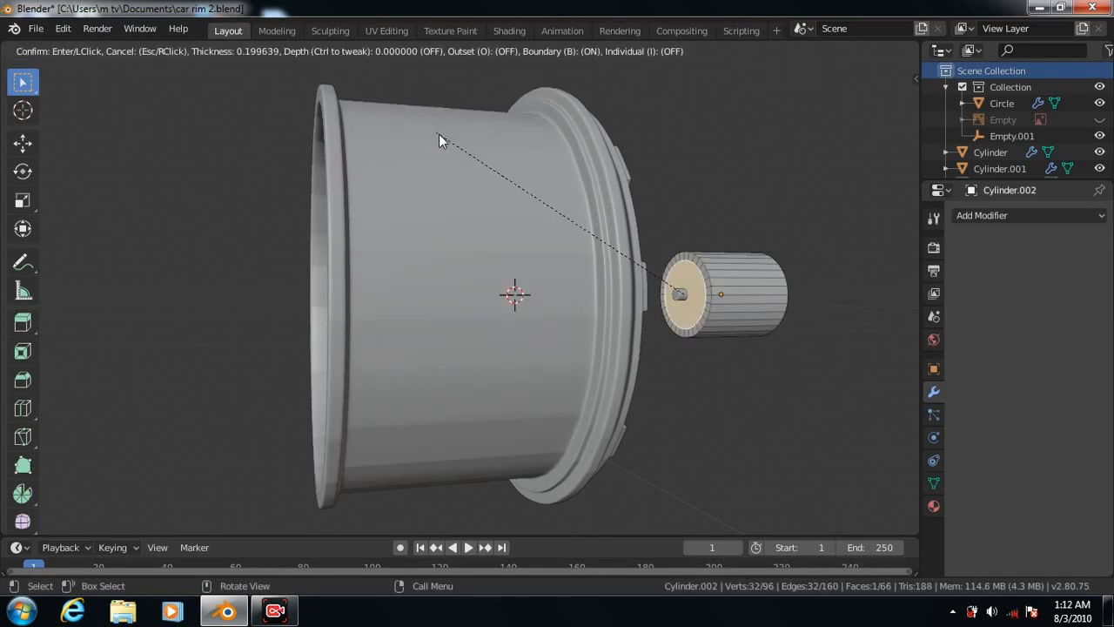
pyautogui.click(439, 134)
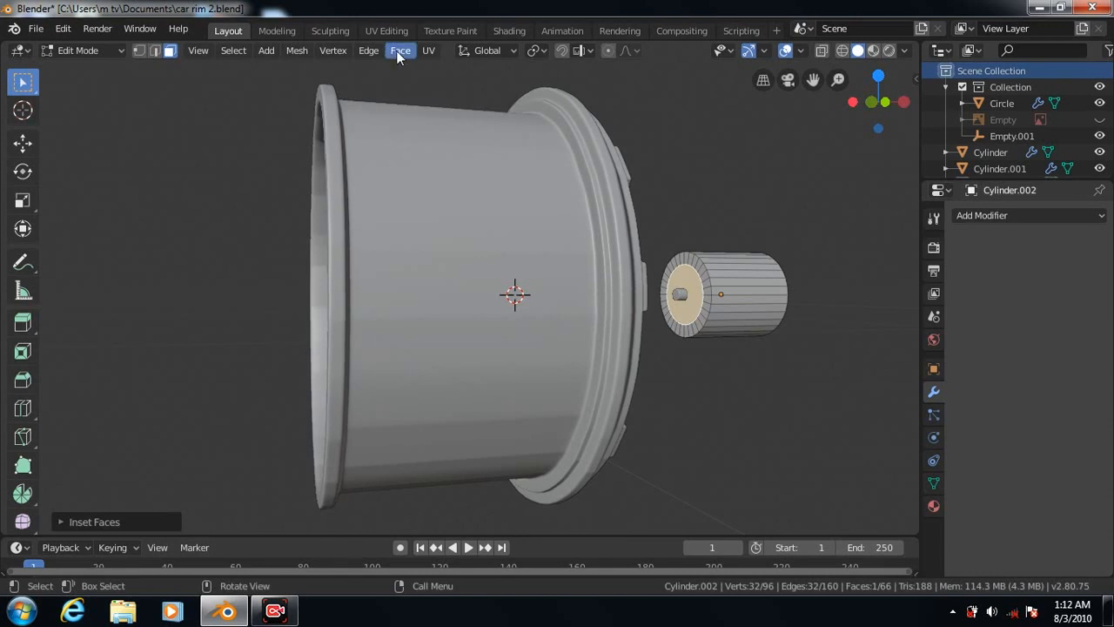
# Inset the same end face a second time and try to move the inner face along the X axis
pyautogui.click(396, 51)
pyautogui.click(427, 125)
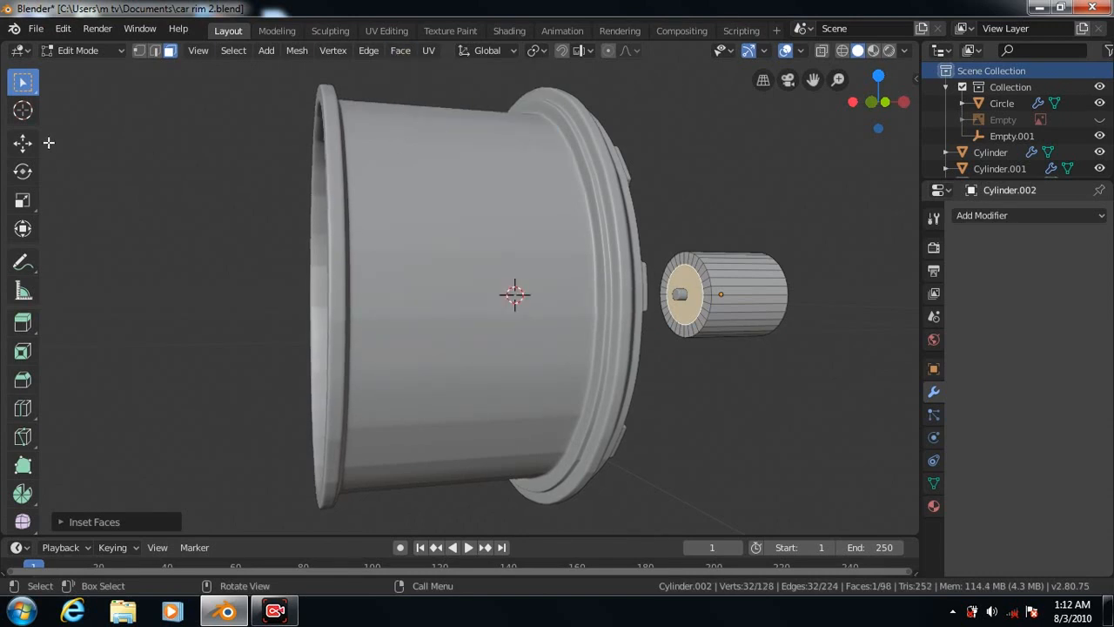
pyautogui.click(22, 142)
pyautogui.moveTo(736, 294); pyautogui.dragTo(709, 300)
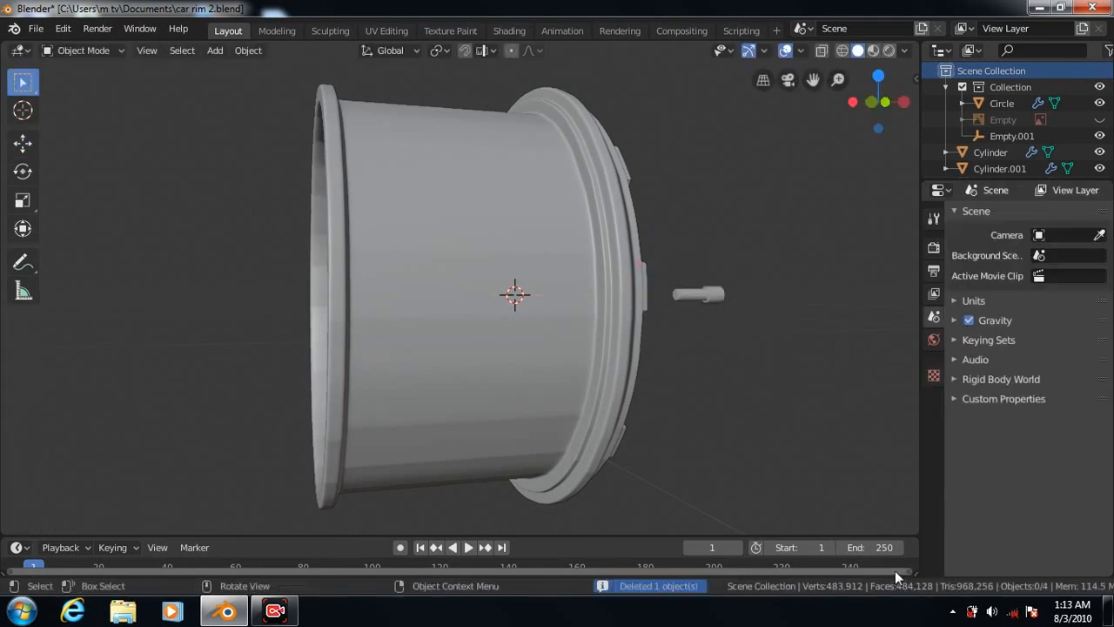
# Move the small stepped cylinder along the X axis towards the rim until it sits just in front of the hub
pyautogui.click(705, 293)
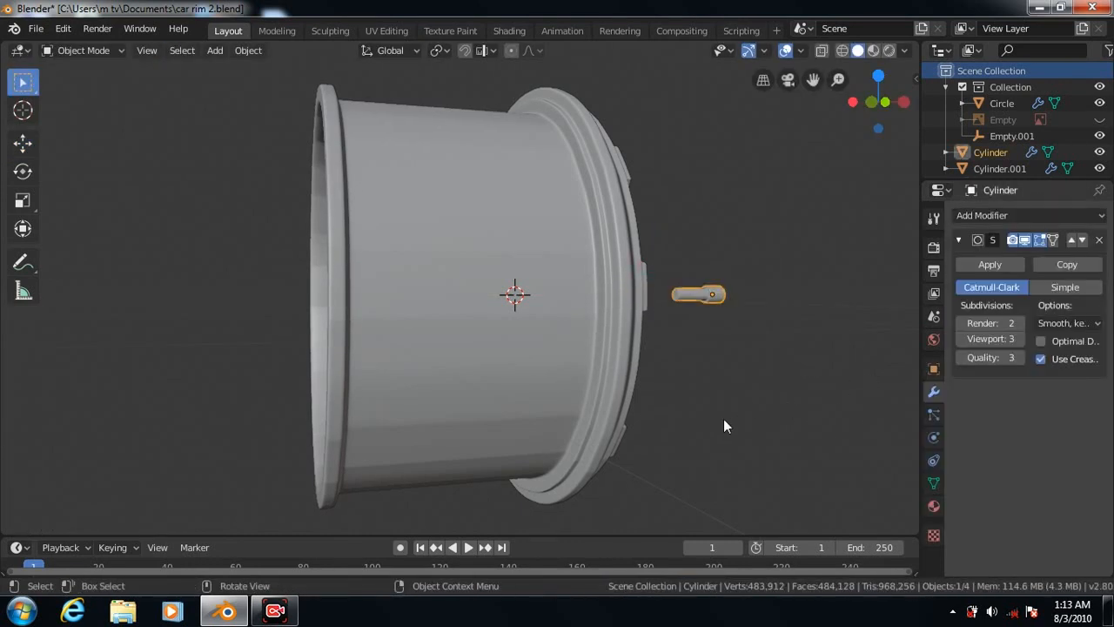
pyautogui.press('KP_1')
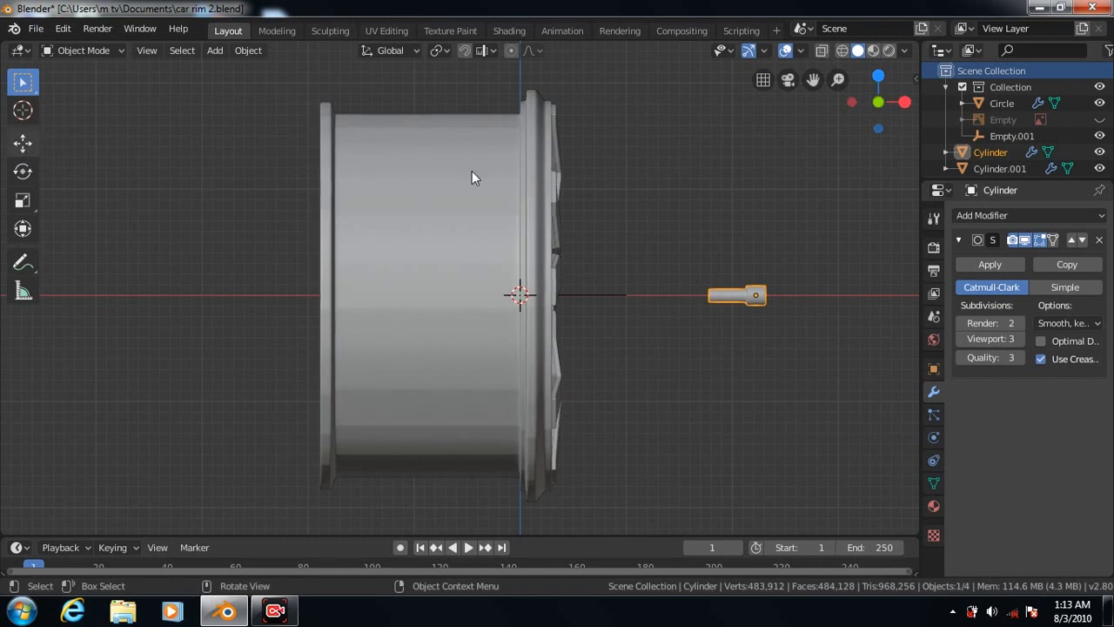
pyautogui.hotkey('shift', 'space')
pyautogui.press('g')
pyautogui.moveTo(818, 294); pyautogui.dragTo(674, 313)
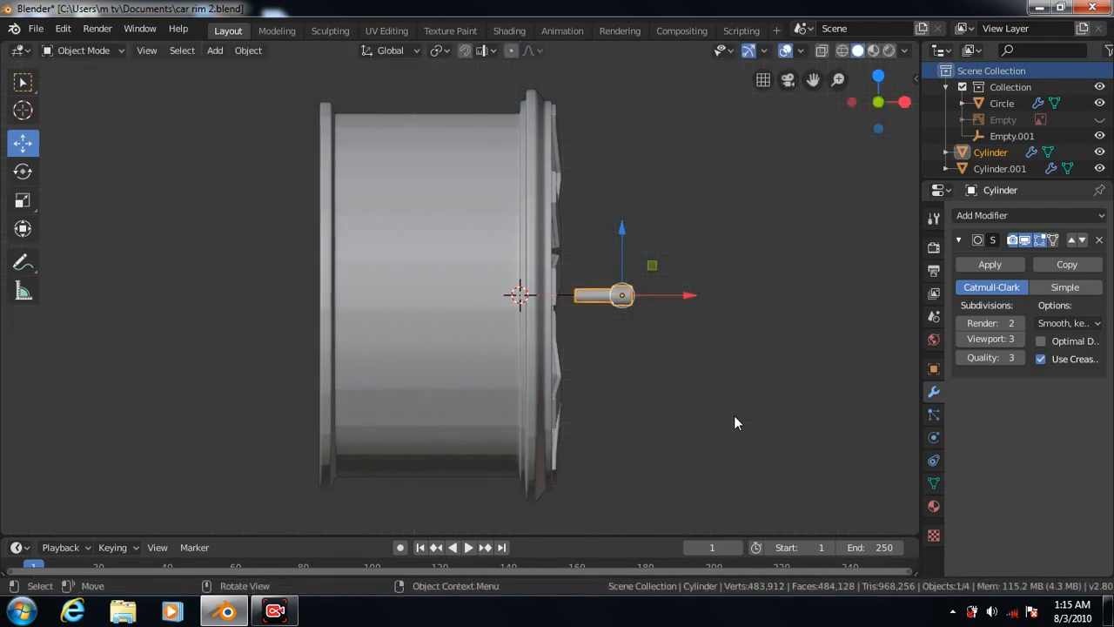
# Nudge the cylinder on the hub section slightly along the Z axis, working from the wheel's front face
pyautogui.press('KP_3')
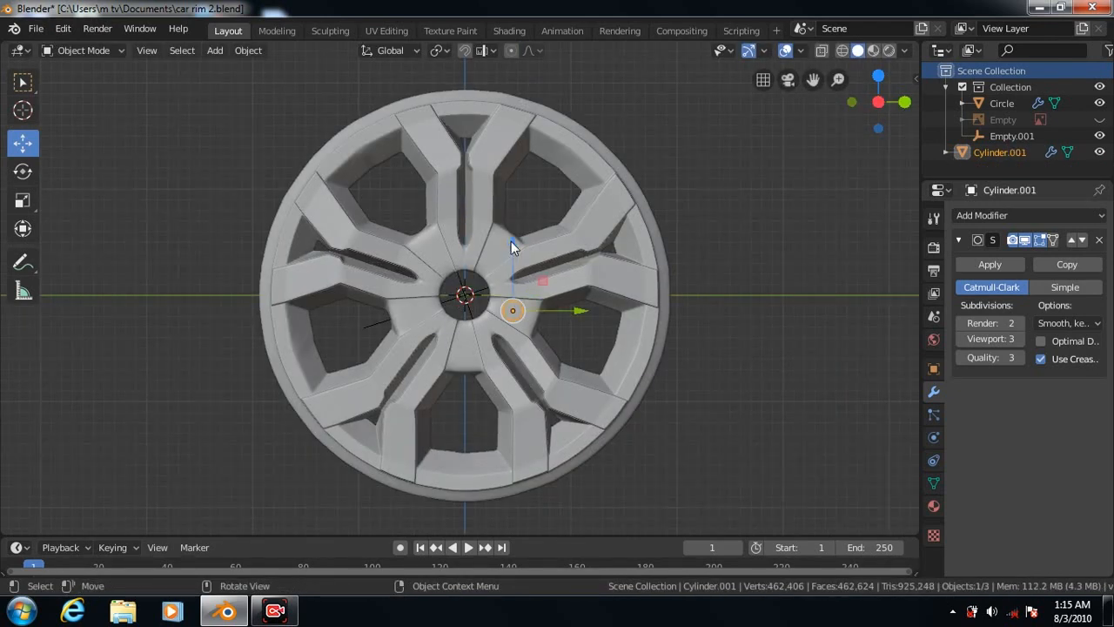
pyautogui.moveTo(511, 241); pyautogui.dragTo(510, 234)
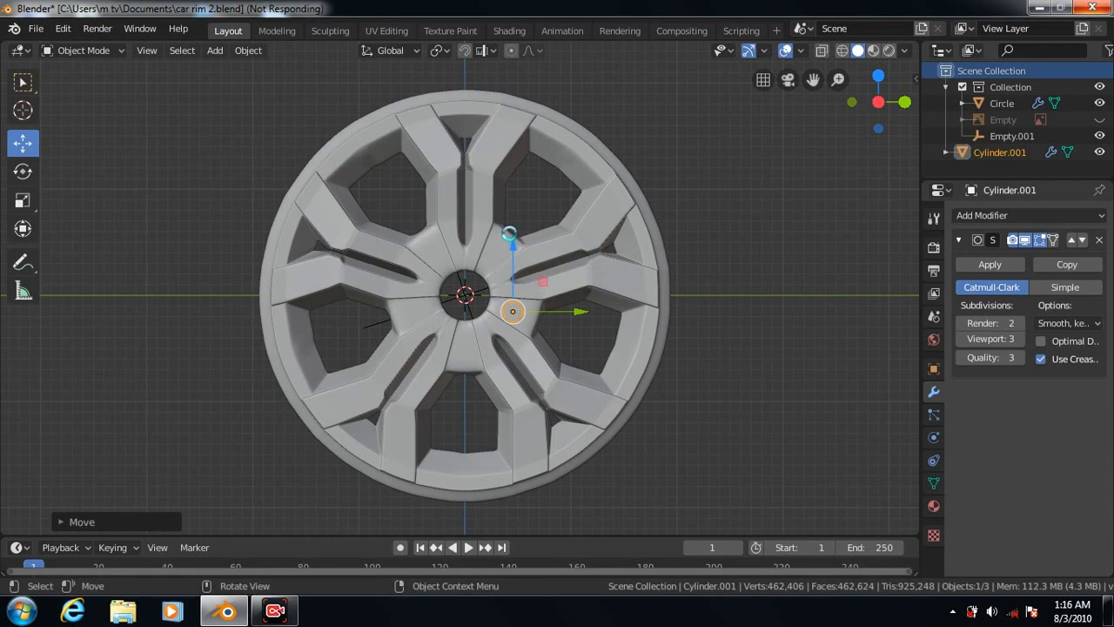
pyautogui.scroll(3, 696, 358)
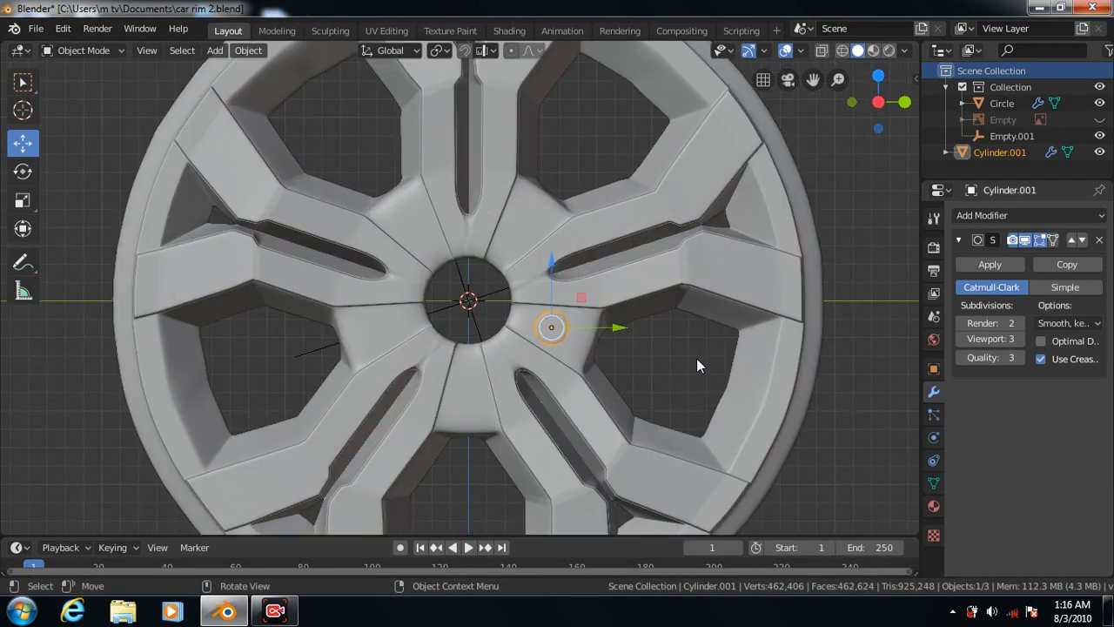
pyautogui.scroll(1, 698, 359)
pyautogui.scroll(1, 698, 359)
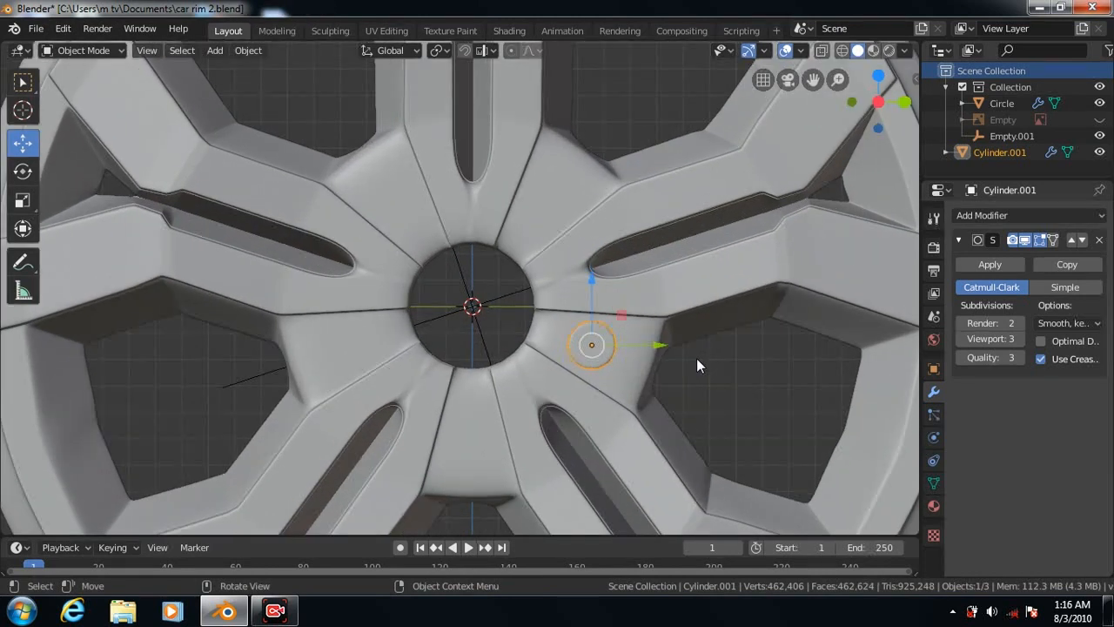
# Duplicate the hub cylinder and position the copy along the Z and Y axes on the next hub section above it
pyautogui.hotkey('shift', 'd')
pyautogui.rightClick(737, 426)
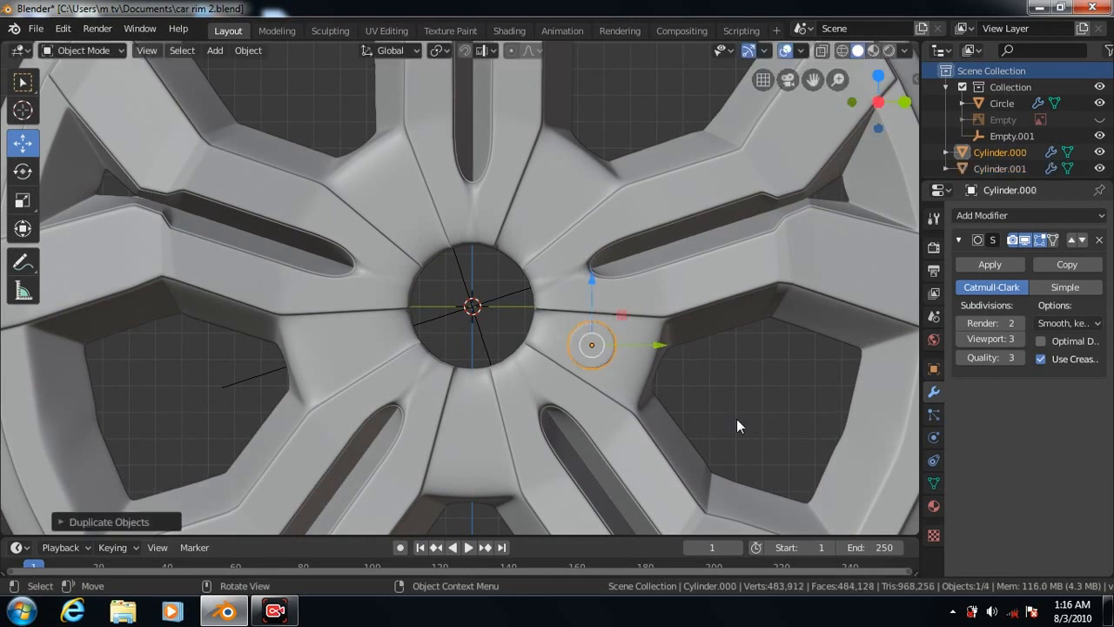
pyautogui.press('g')
pyautogui.press('z')
pyautogui.moveTo(571, 233); pyautogui.dragTo(541, 156)
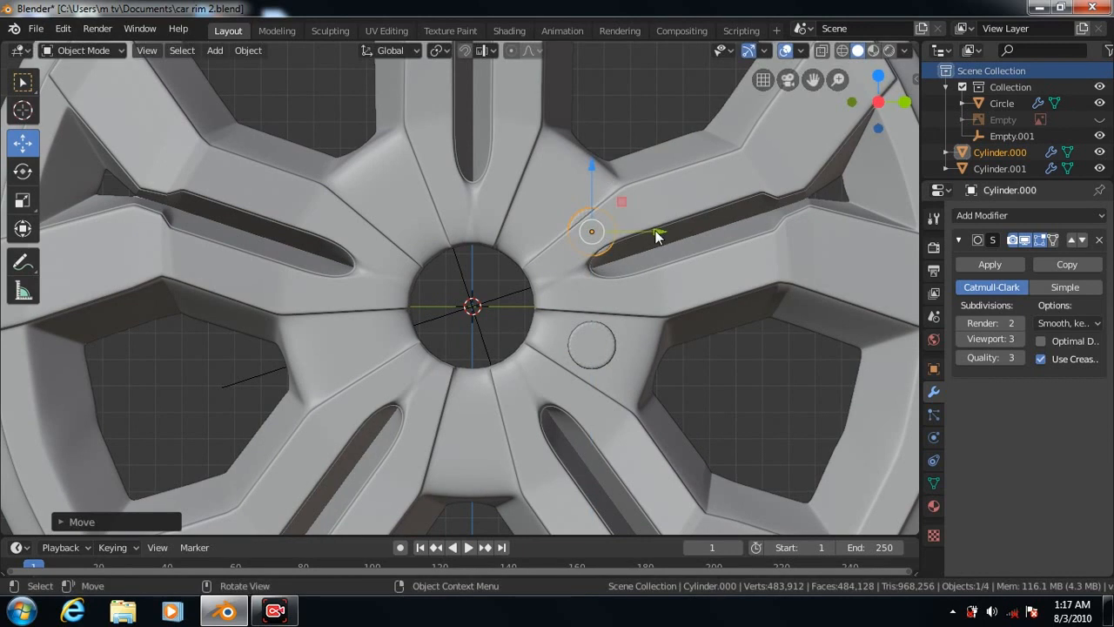
pyautogui.moveTo(640, 232); pyautogui.dragTo(599, 212)
pyautogui.moveTo(546, 166); pyautogui.dragTo(545, 145)
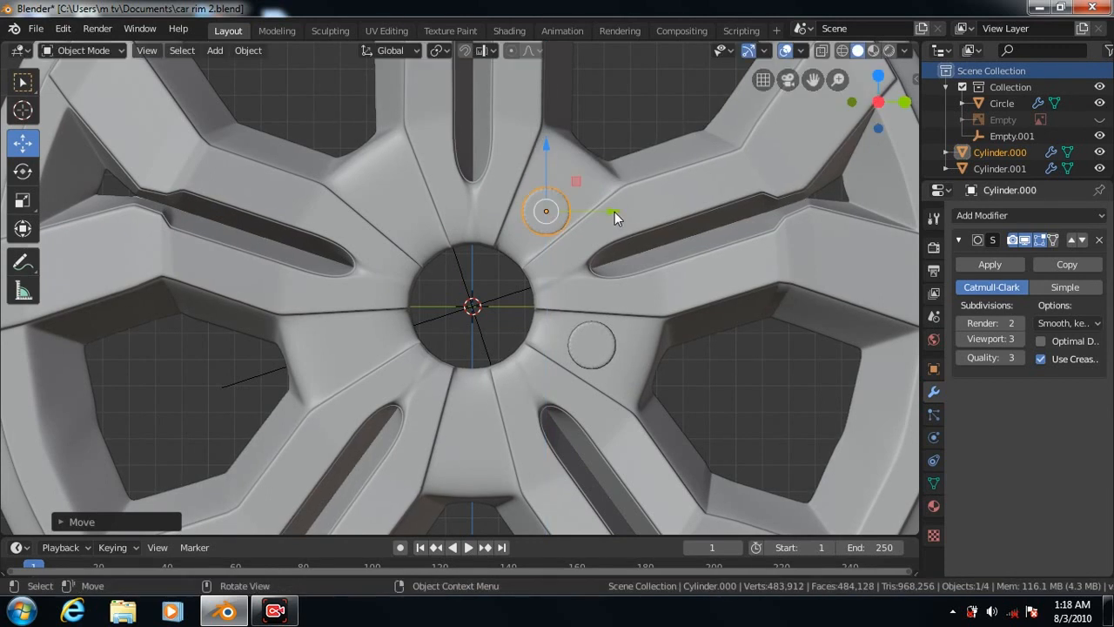
pyautogui.moveTo(612, 211); pyautogui.dragTo(605, 208)
pyautogui.moveTo(541, 145); pyautogui.dragTo(541, 141)
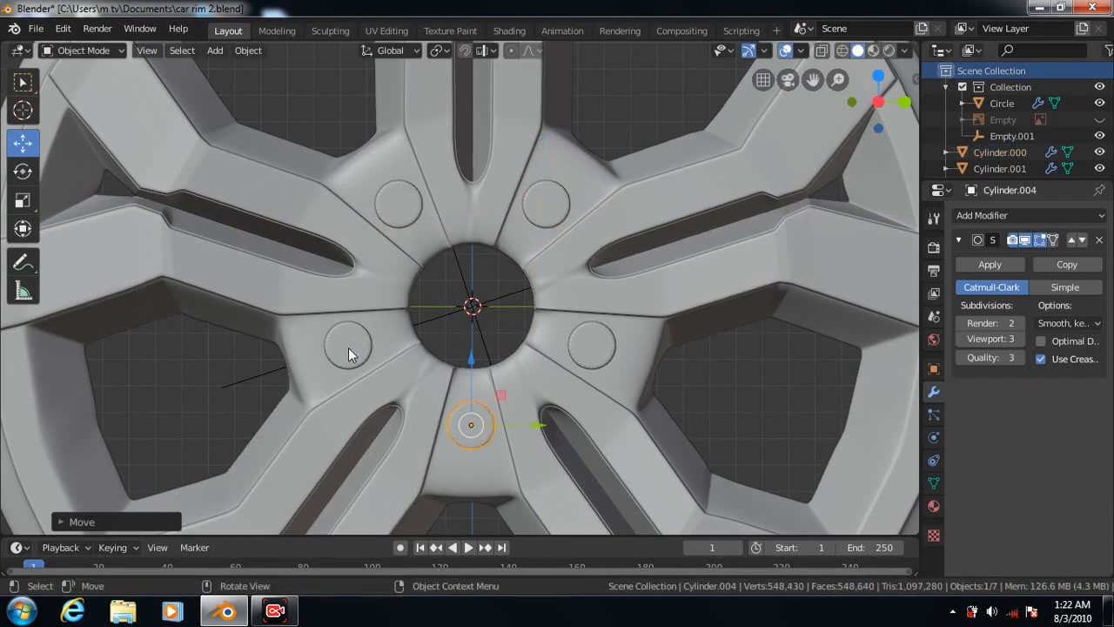
# Cut five bolt holes in the hub by subtracting all five cylinders from the rim with a BoolTool operation
pyautogui.keyDown('shift'); pyautogui.click(348, 347); pyautogui.keyUp('shift')
pyautogui.keyDown('shift'); pyautogui.click(398, 210); pyautogui.keyUp('shift')
pyautogui.keyDown('shift'); pyautogui.click(547, 204); pyautogui.keyUp('shift')
pyautogui.keyDown('shift'); pyautogui.click(590, 343); pyautogui.keyUp('shift')
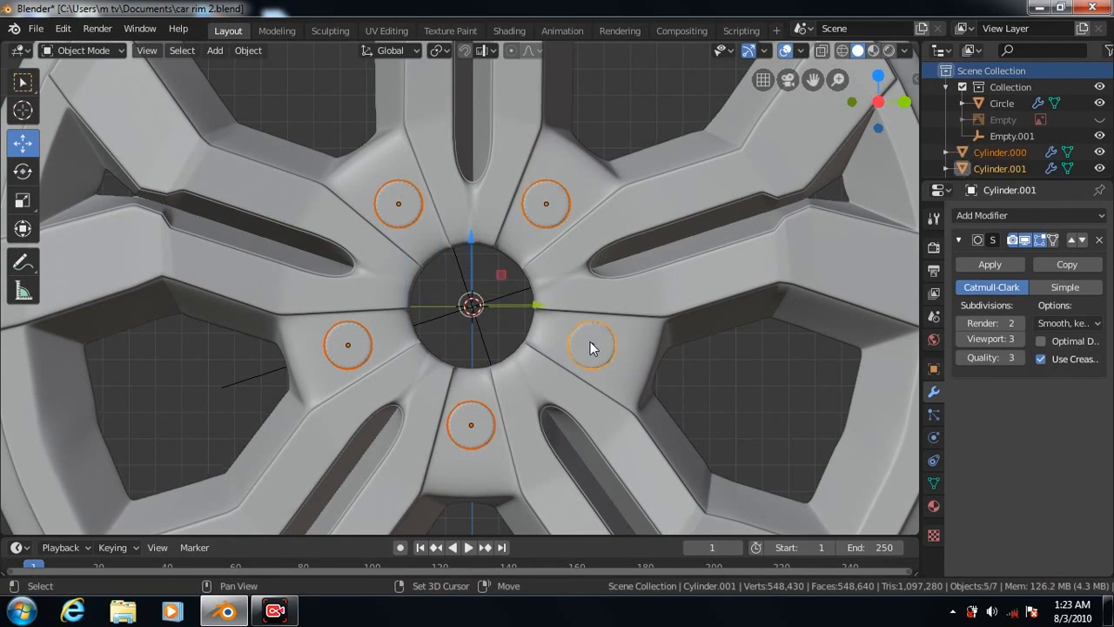
pyautogui.keyDown('shift'); pyautogui.click(866, 452); pyautogui.keyUp('shift')
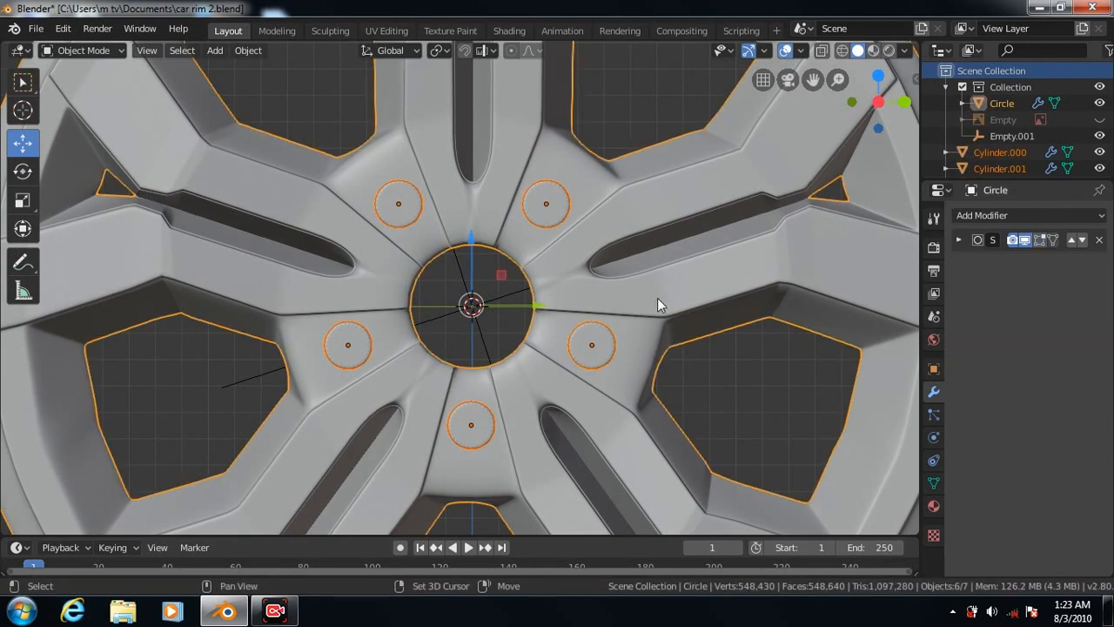
pyautogui.click(247, 50)
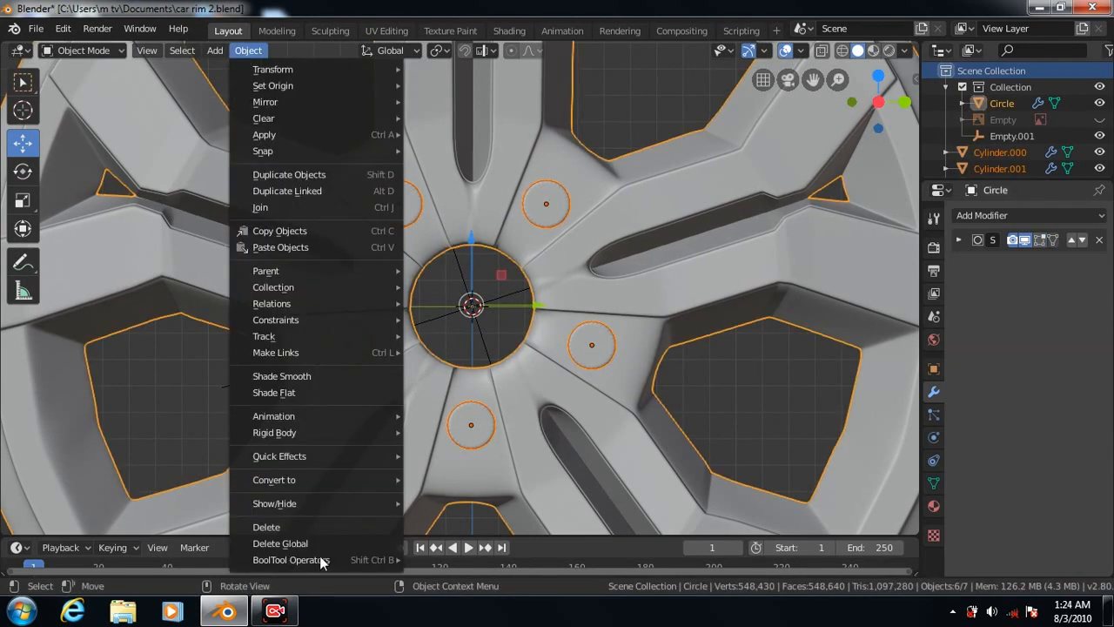
pyautogui.moveTo(322, 561)
pyautogui.click(451, 423)
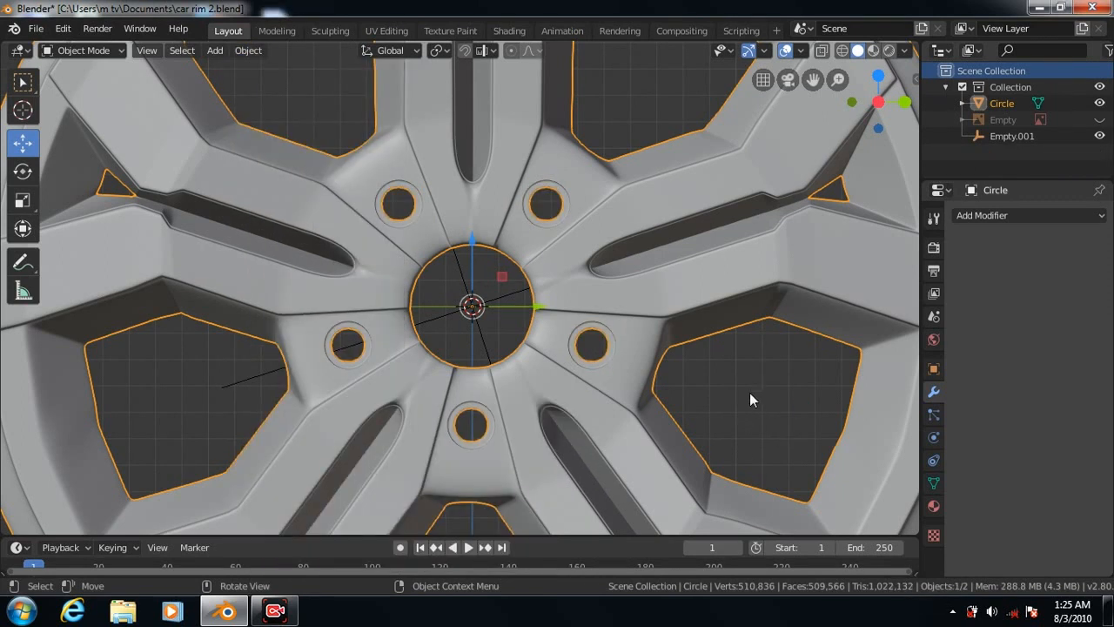
# Set the viewport shading's lighting to MatCap, deselect the rim and inspect the whole wheel face
pyautogui.scroll(1, 749, 393)
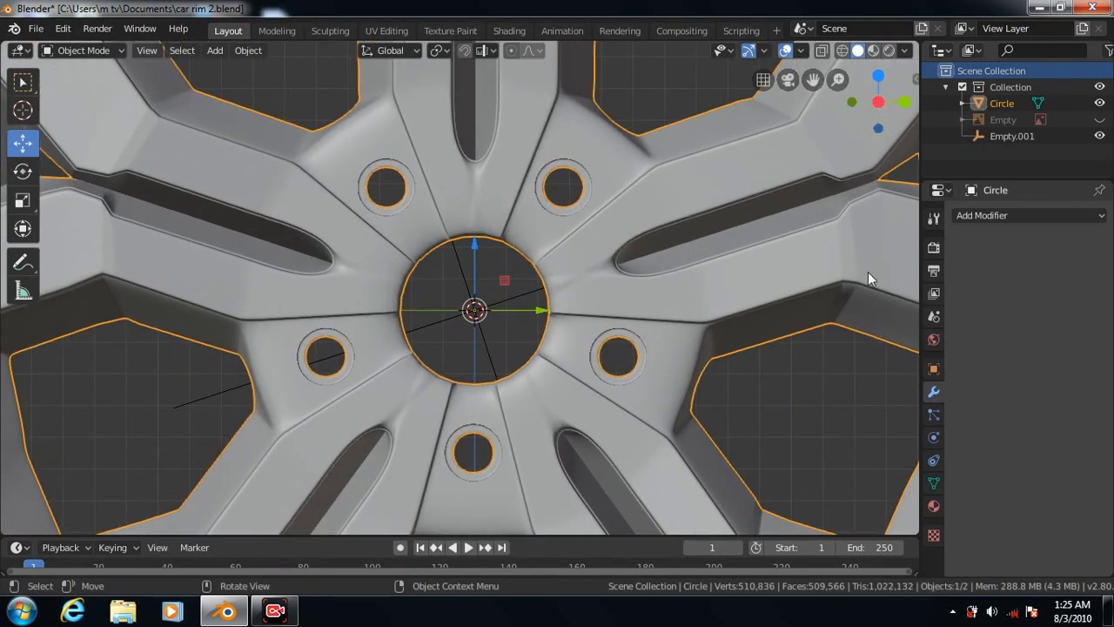
pyautogui.click(905, 50)
pyautogui.click(887, 128)
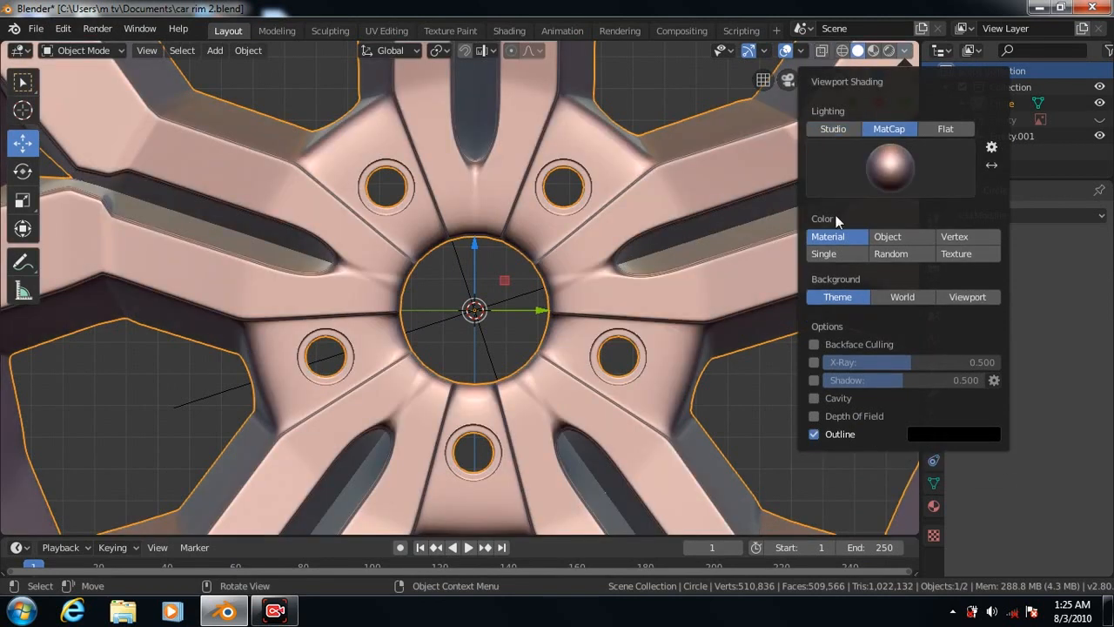
pyautogui.click(780, 396)
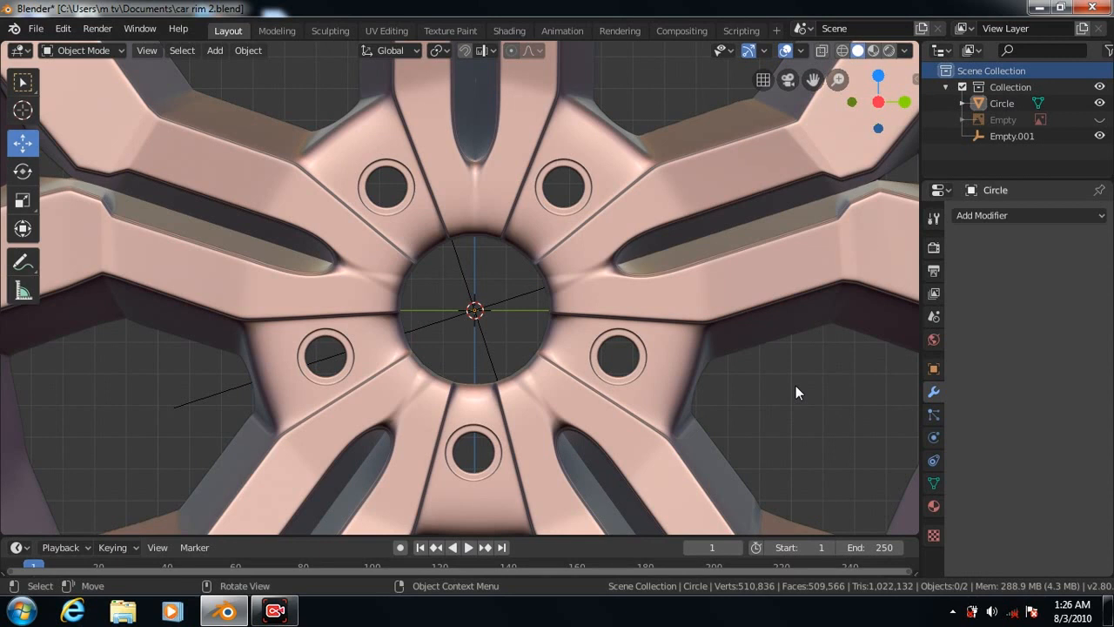
pyautogui.scroll(-4, 796, 386)
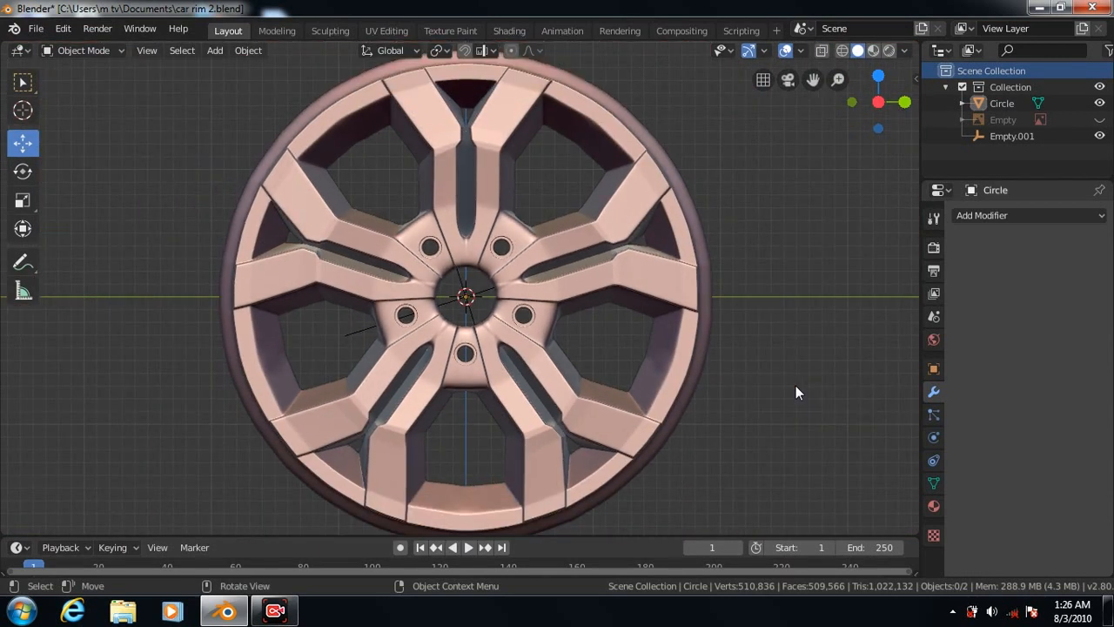
# Delete the leftover Empty.001 object used around the wheel's centre
pyautogui.scroll(-2, 834, 280)
pyautogui.click(376, 323)
pyautogui.rightClick(375, 323)
pyautogui.click(351, 322)
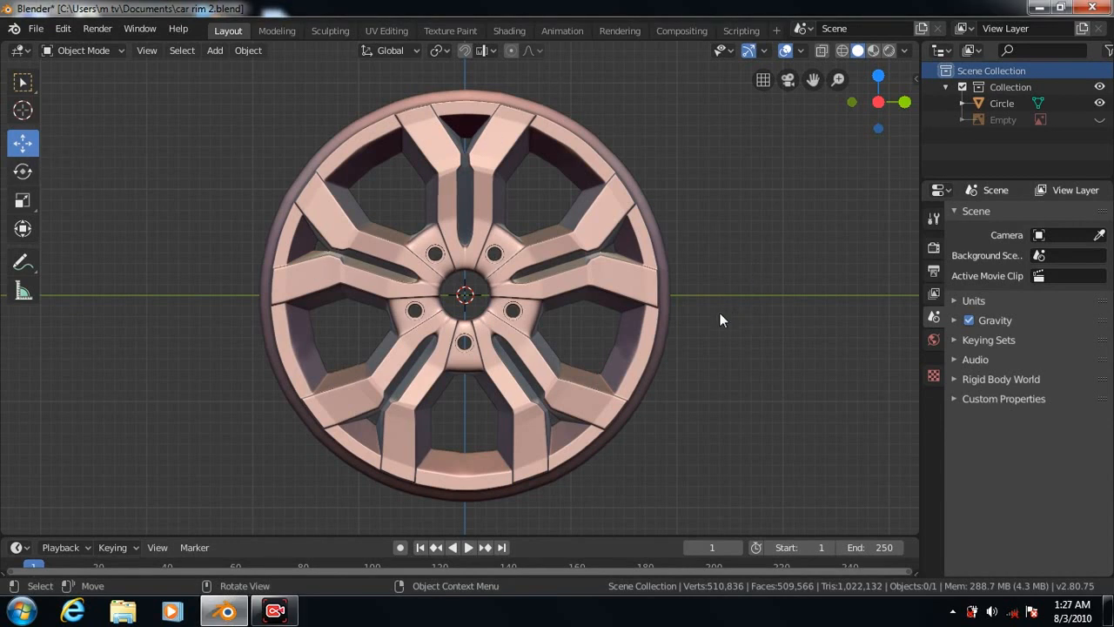
# Examine the rim in perspective, rotating from the spoke face to one side of the barrel and back to the face
pyautogui.press('KP_5')
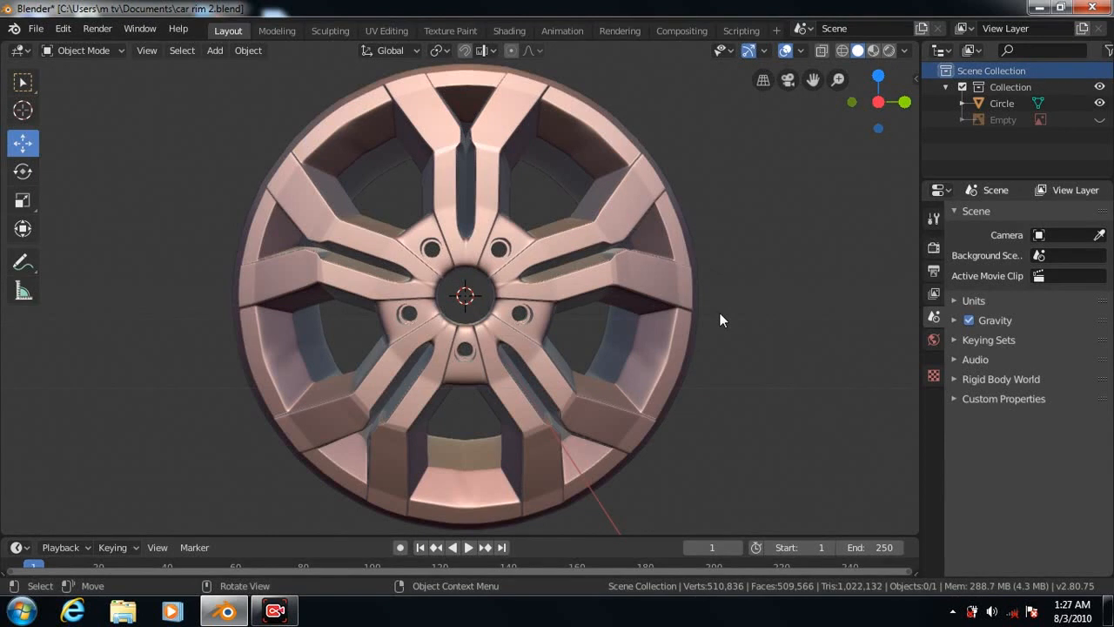
pyautogui.press('KP_4')
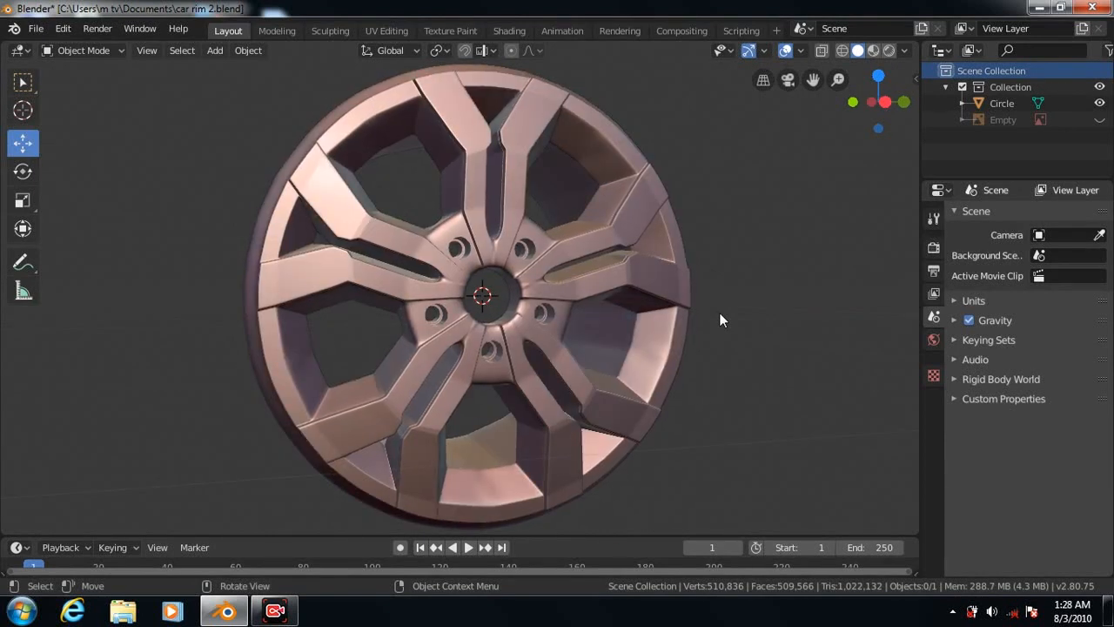
pyautogui.press('KP_4')
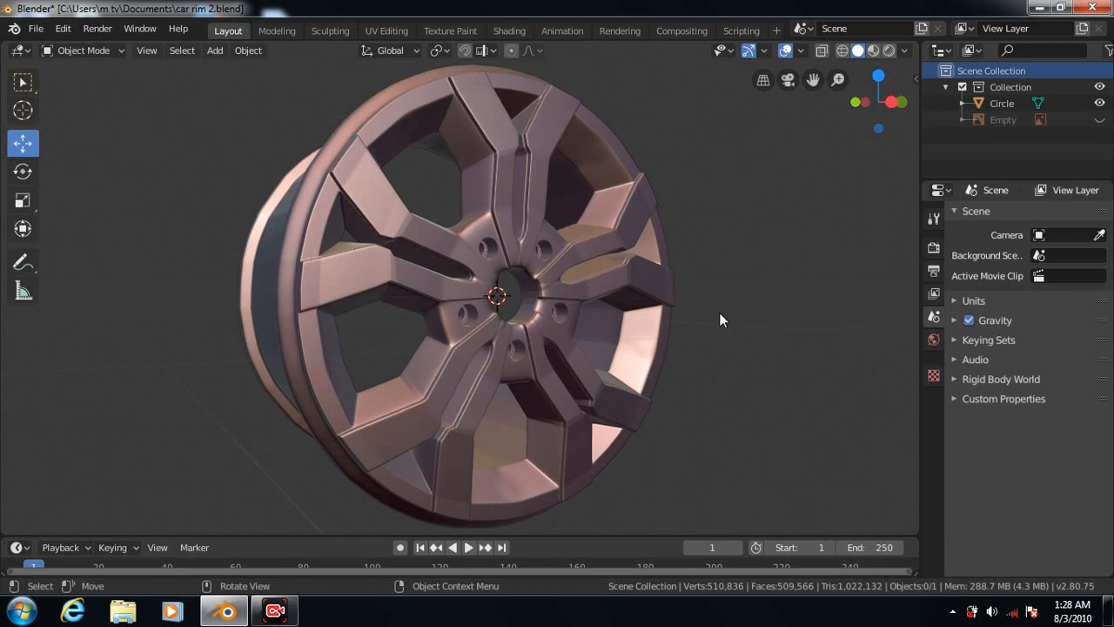
pyautogui.press('KP_4')
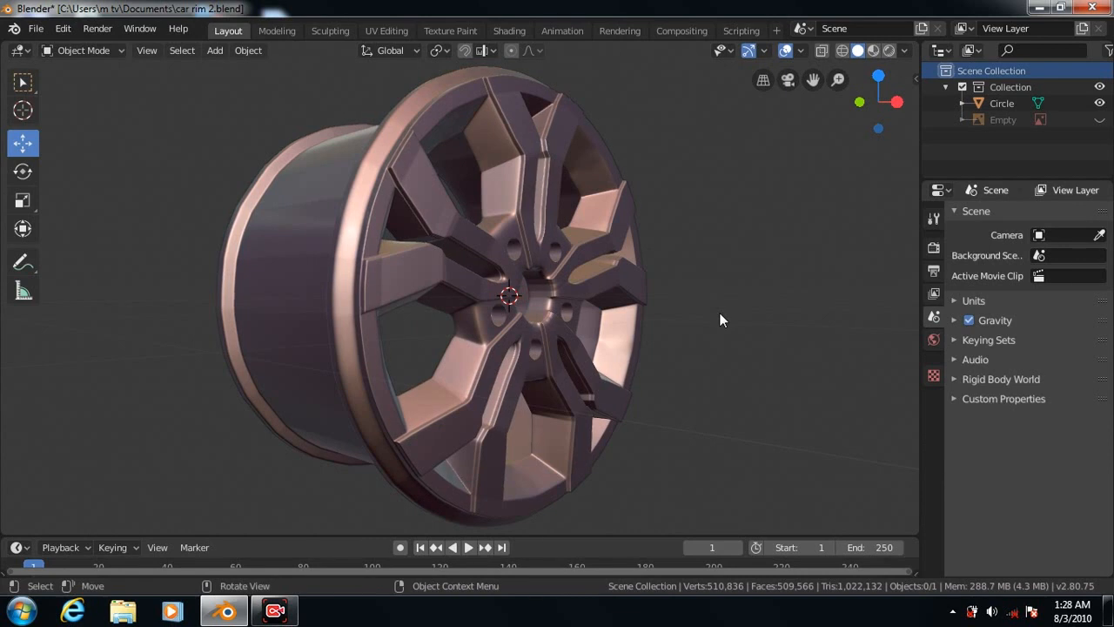
pyautogui.press('KP_4')
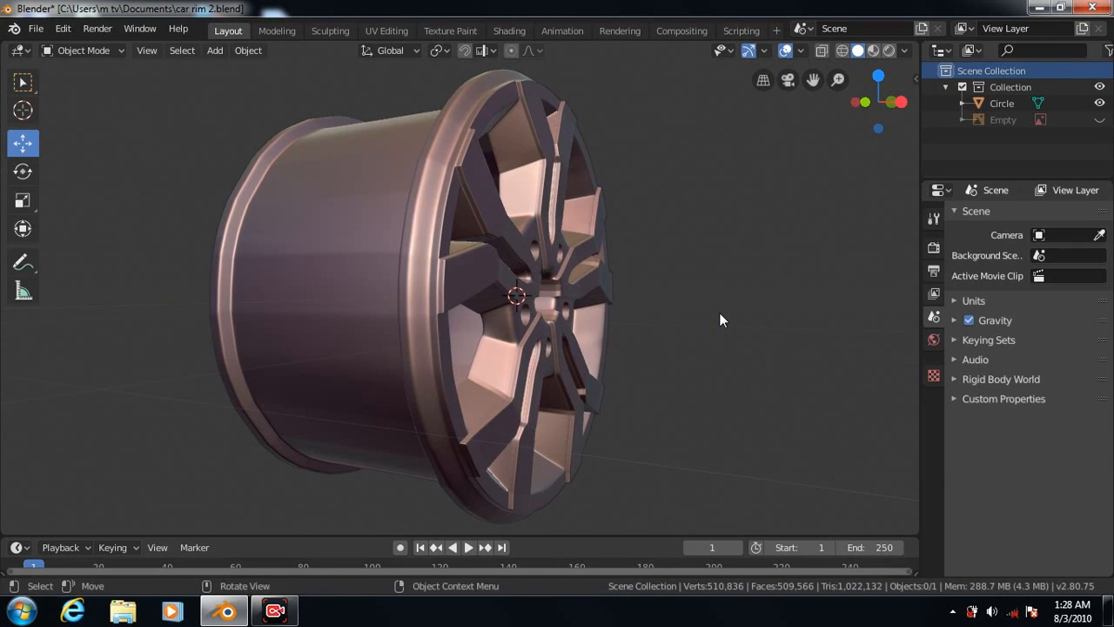
pyautogui.press('KP_4')
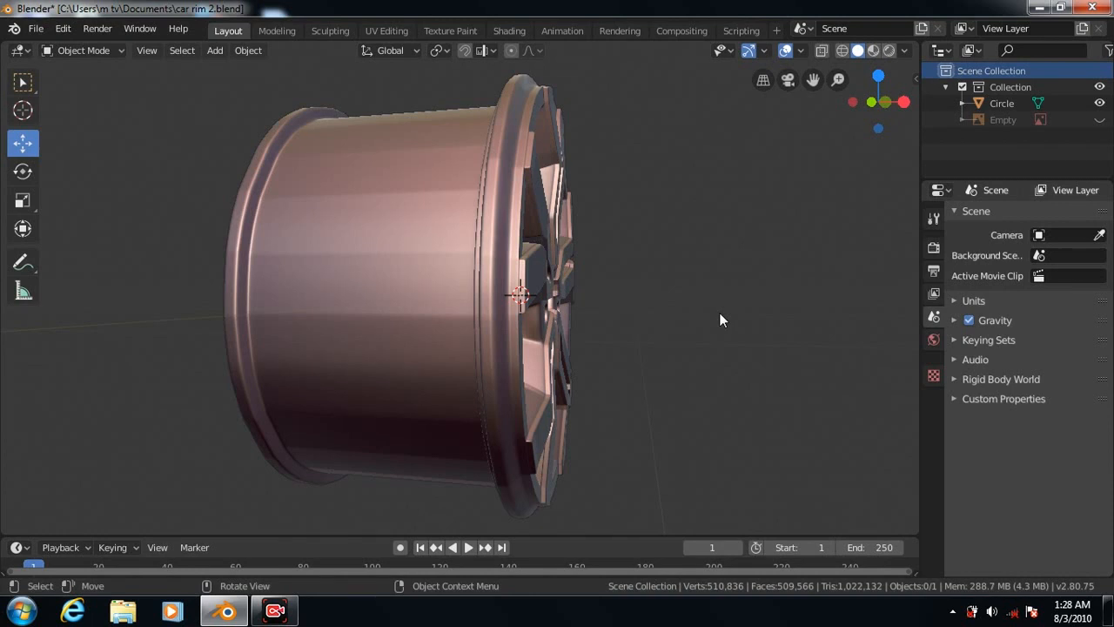
pyautogui.press('KP_4')
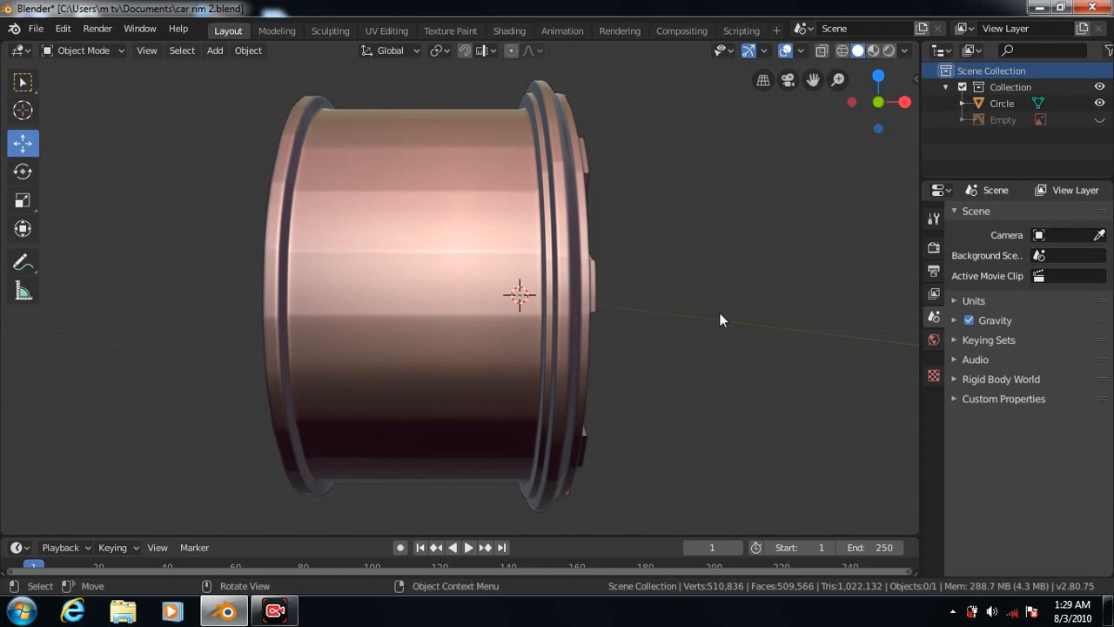
pyautogui.press('KP_4')
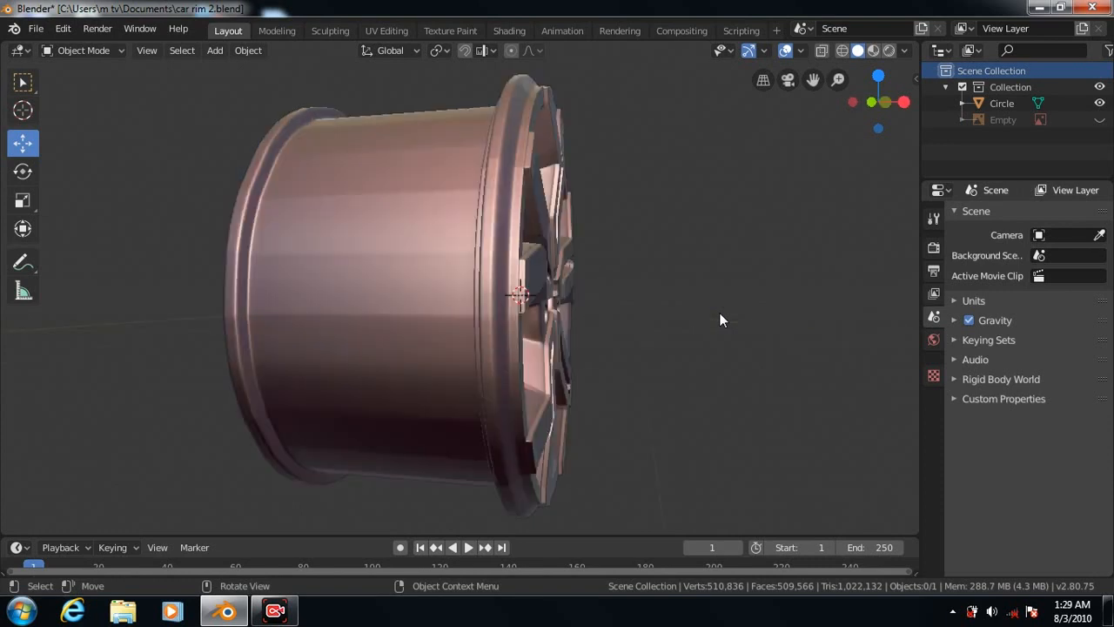
pyautogui.press('KP_4')
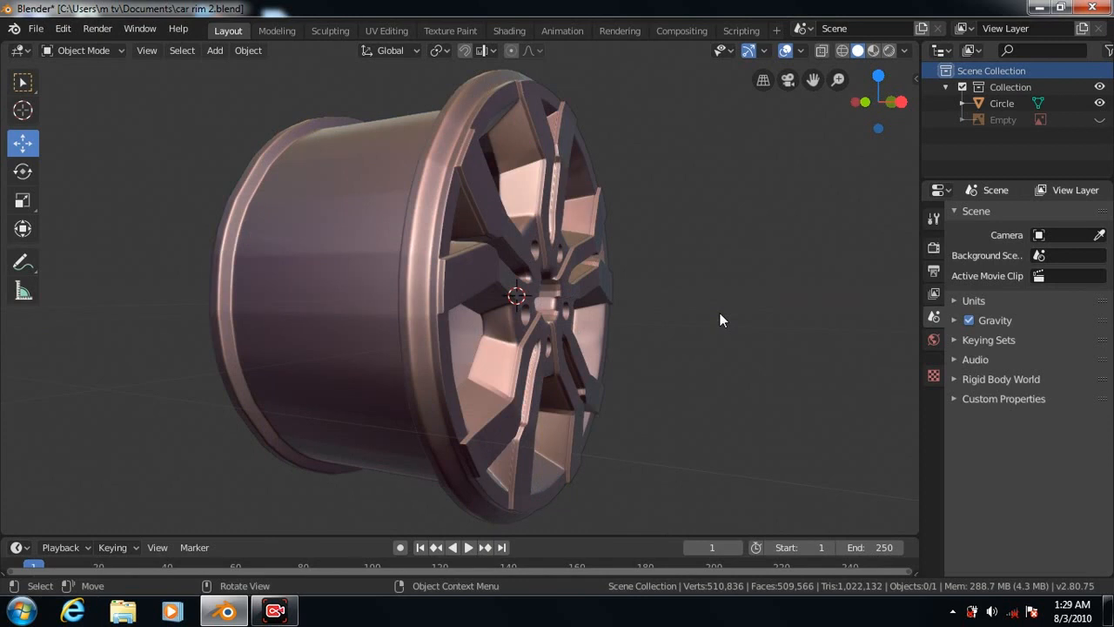
pyautogui.press('KP_4')
pyautogui.press('KP_3')
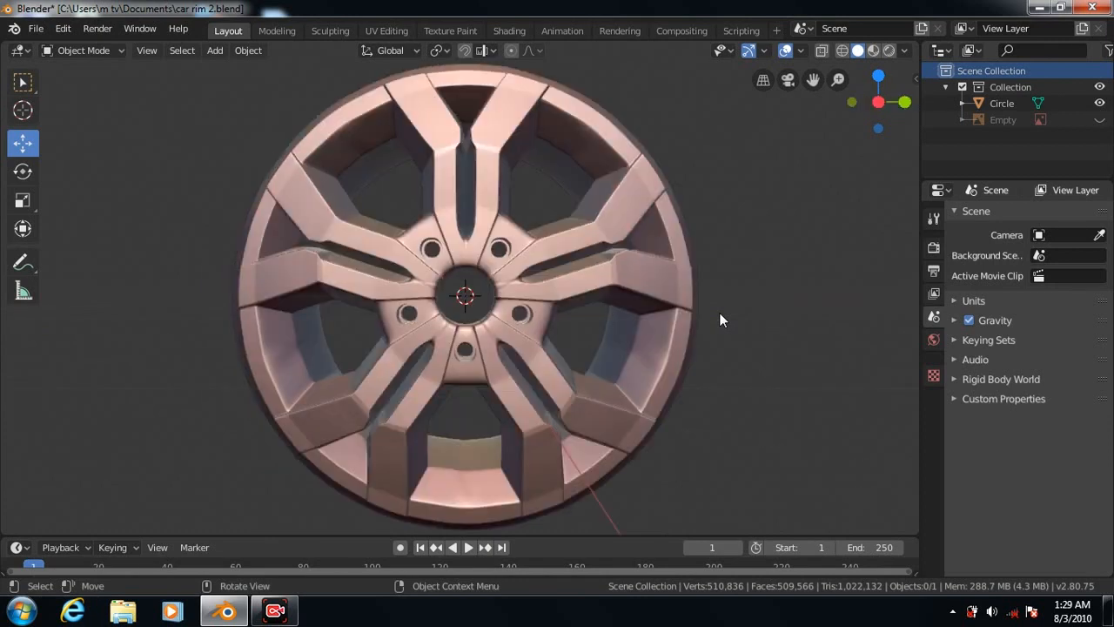
# Examine the rim and barrel from the opposite side, and compare the spoke face in perspective and orthographic views
pyautogui.press('KP_4')
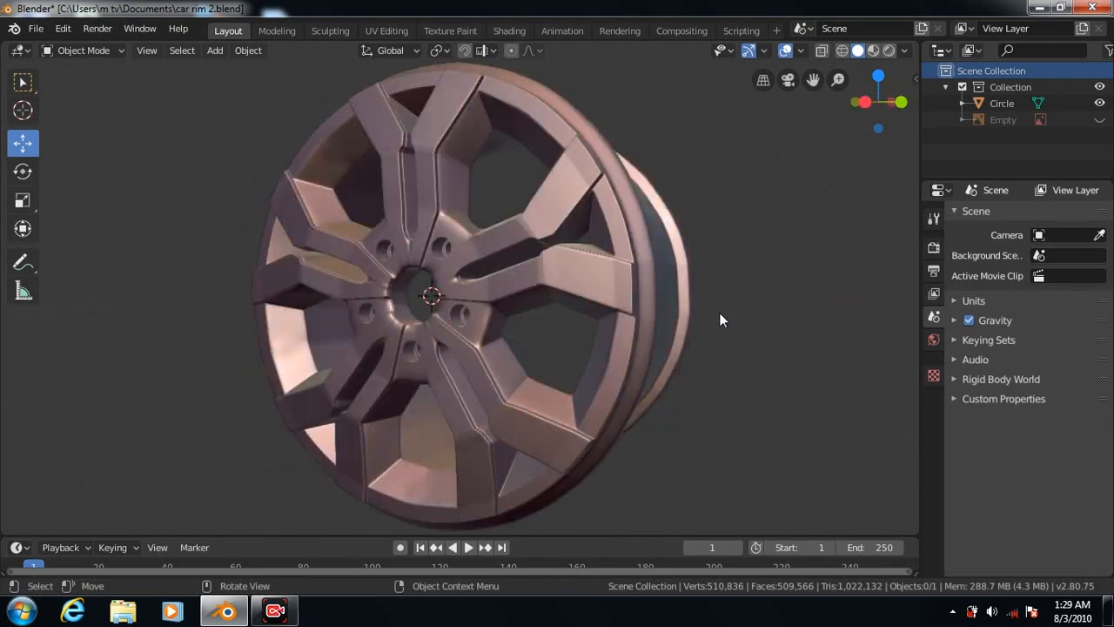
pyautogui.press('KP_4')
pyautogui.press('KP_4')
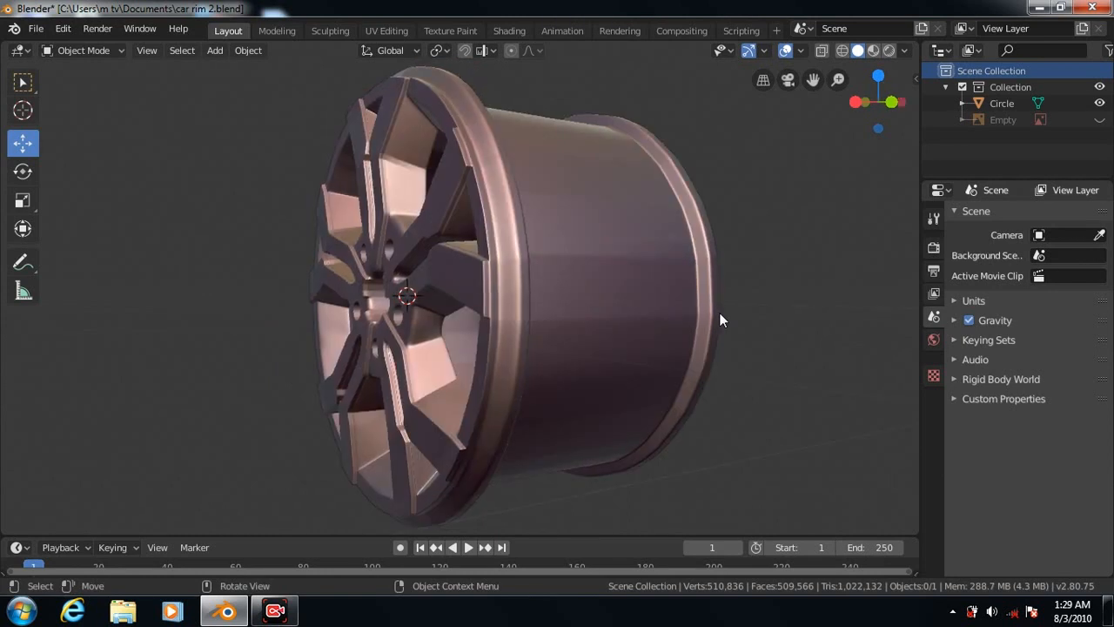
pyautogui.press('KP_6')
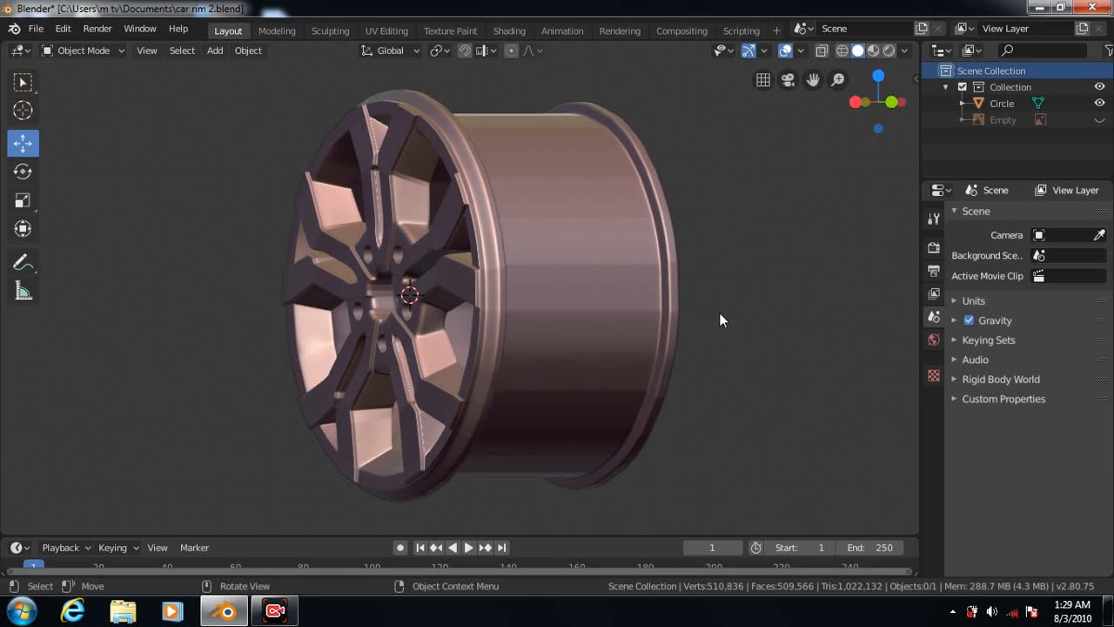
pyautogui.press('KP_3')
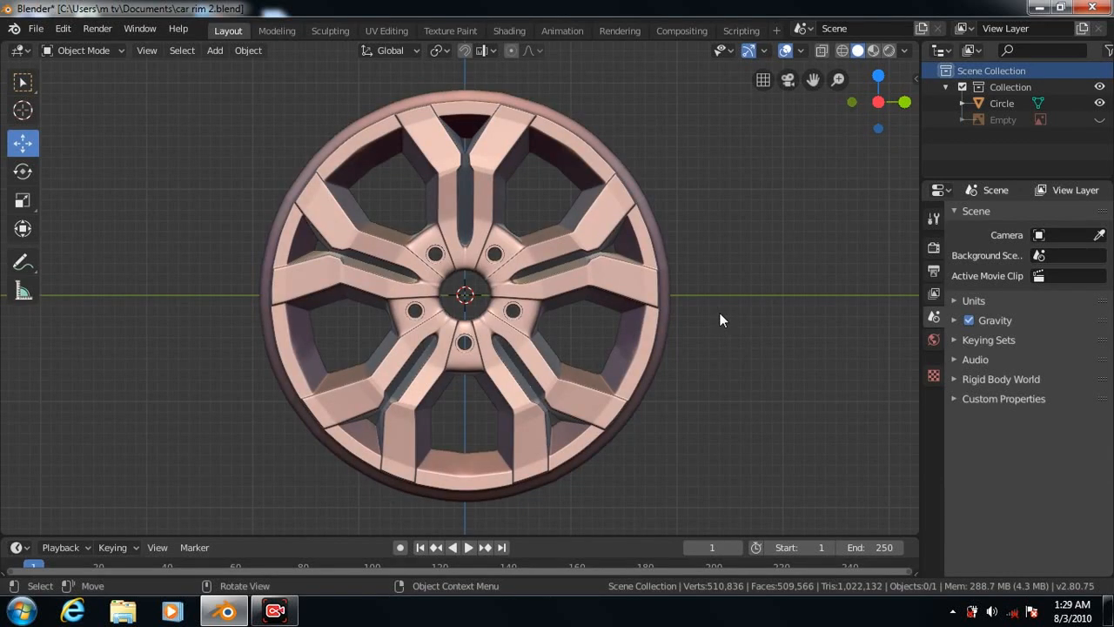
pyautogui.press('KP_5')
pyautogui.press('KP_3')
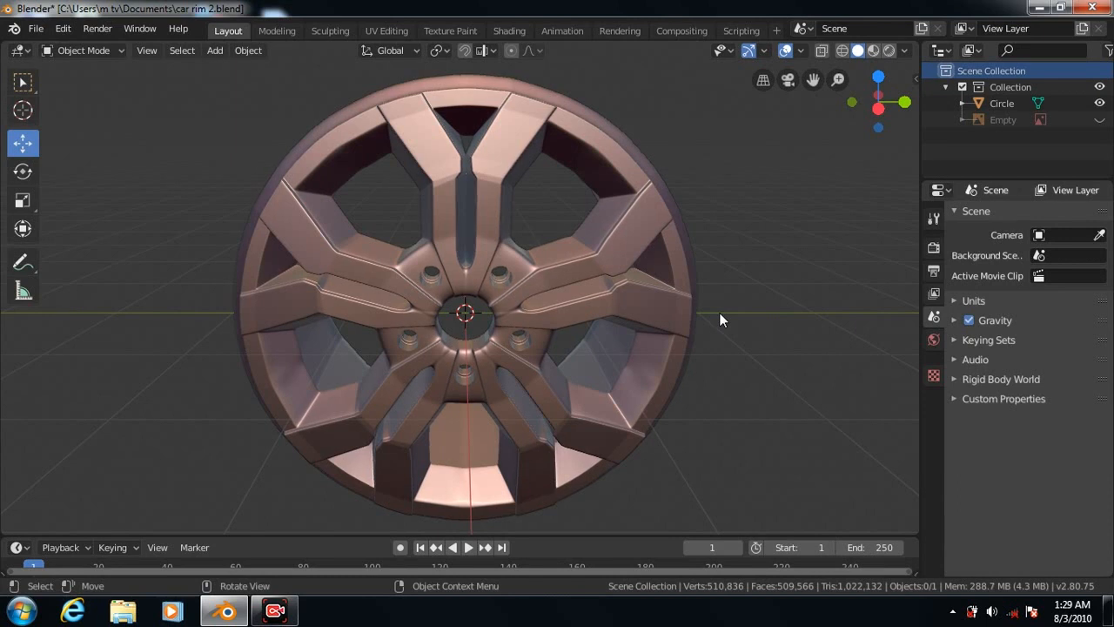
pyautogui.press('KP_5')
pyautogui.press('KP_3')
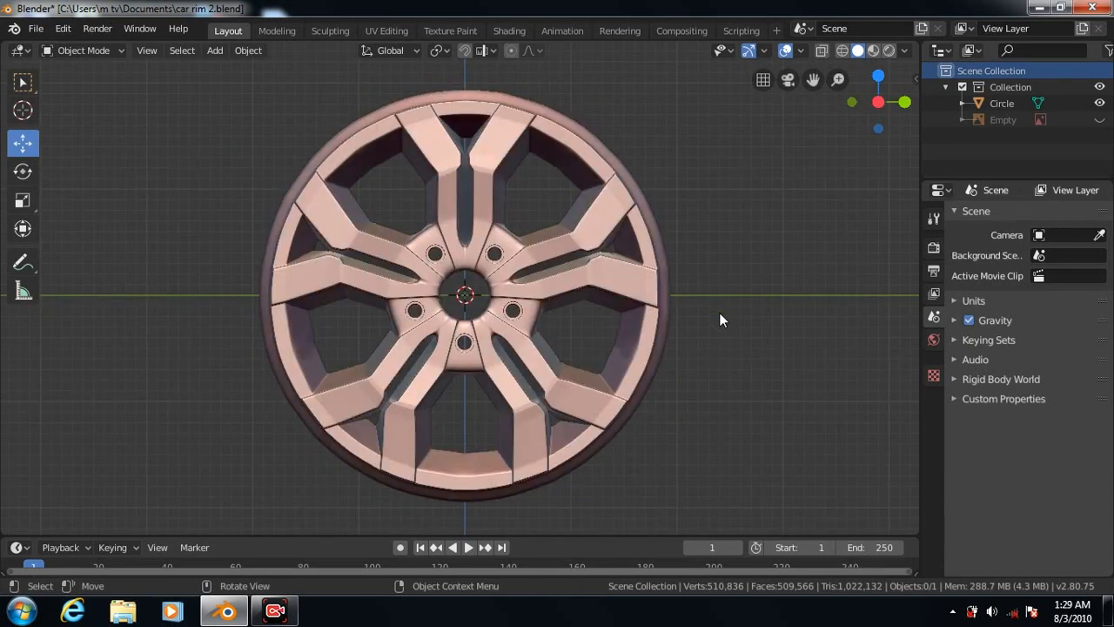